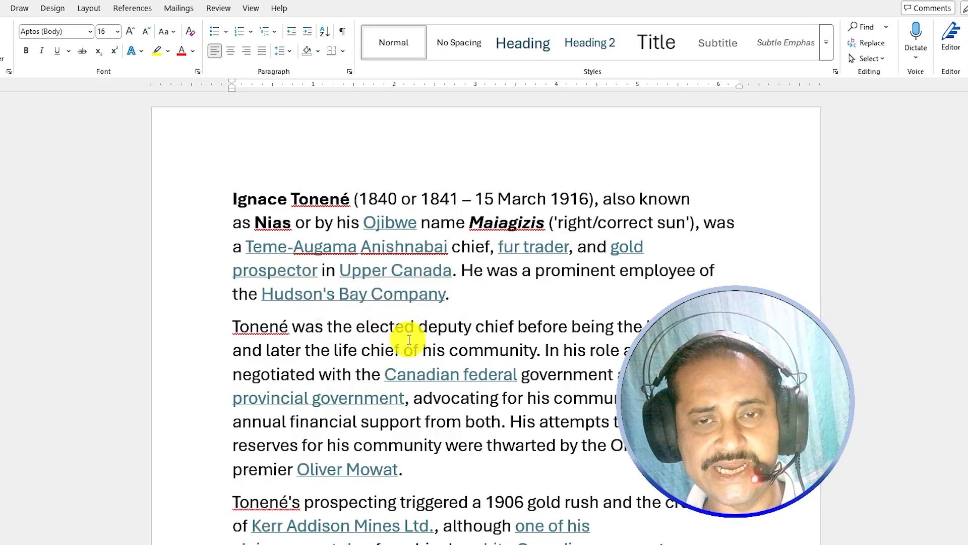
# - Inspect the hyperlink on the word Ojibwe without changing it, and review the biography text
pyautogui.click(395, 223)
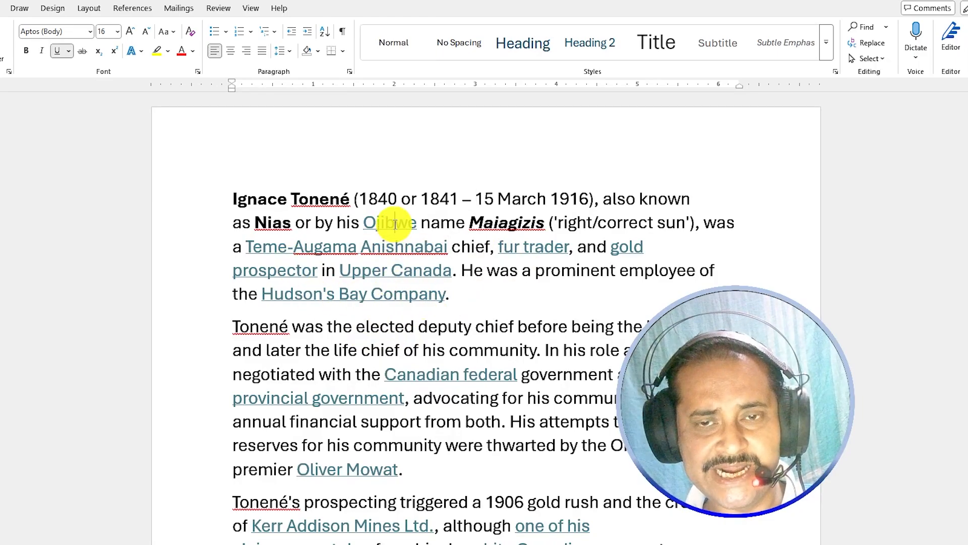
pyautogui.rightClick(381, 245)
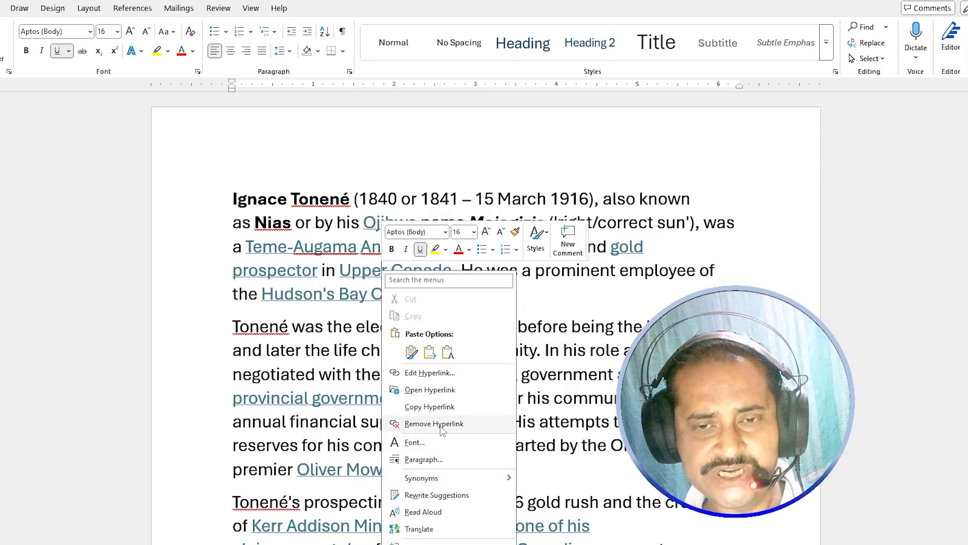
pyautogui.click(706, 179)
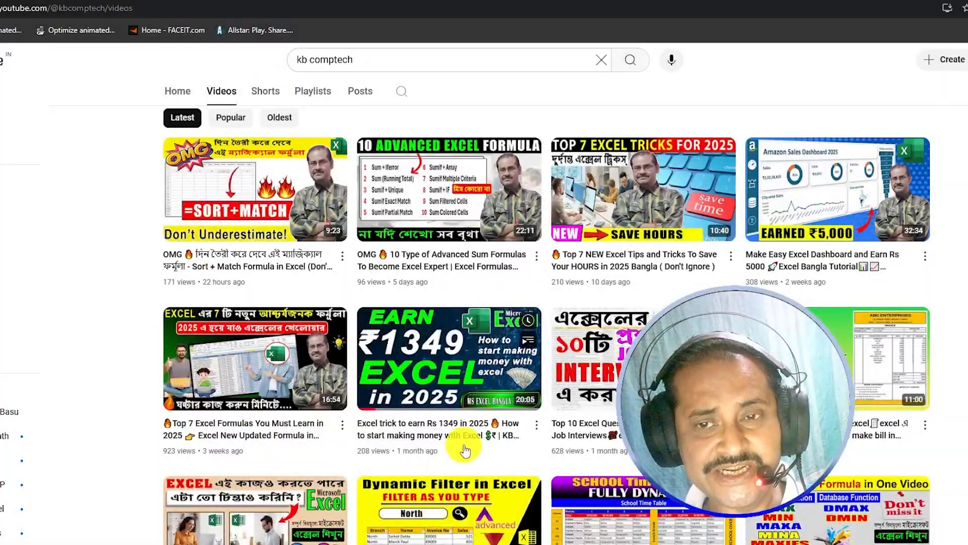
pyautogui.scroll(-12, 464, 451)
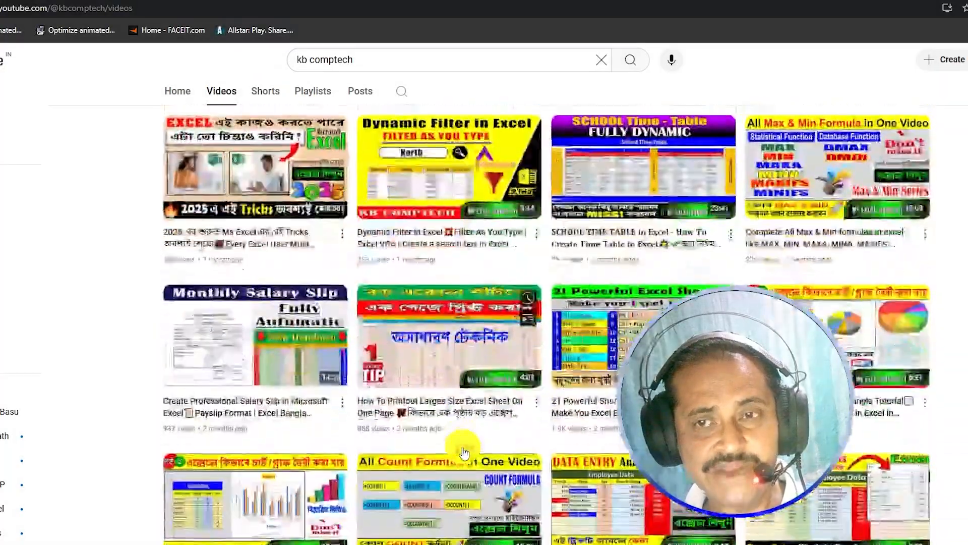
pyautogui.scroll(-2, 464, 451)
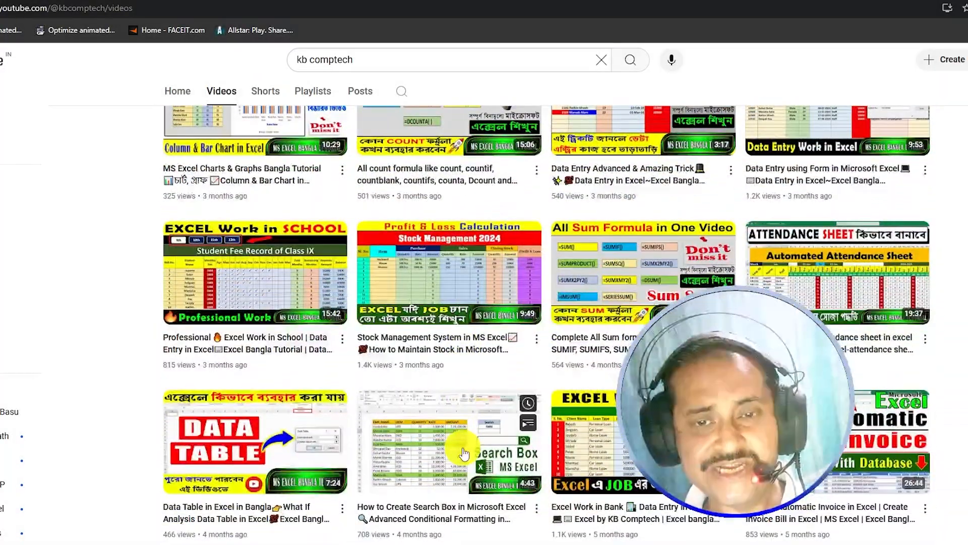
pyautogui.scroll(-4, 464, 451)
pyautogui.scroll(-6, 465, 456)
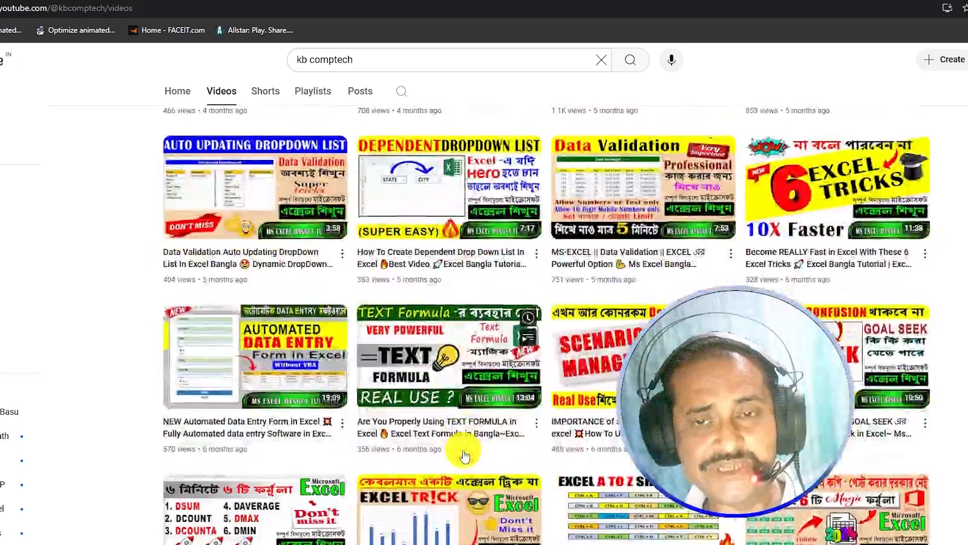
pyautogui.scroll(15, 465, 459)
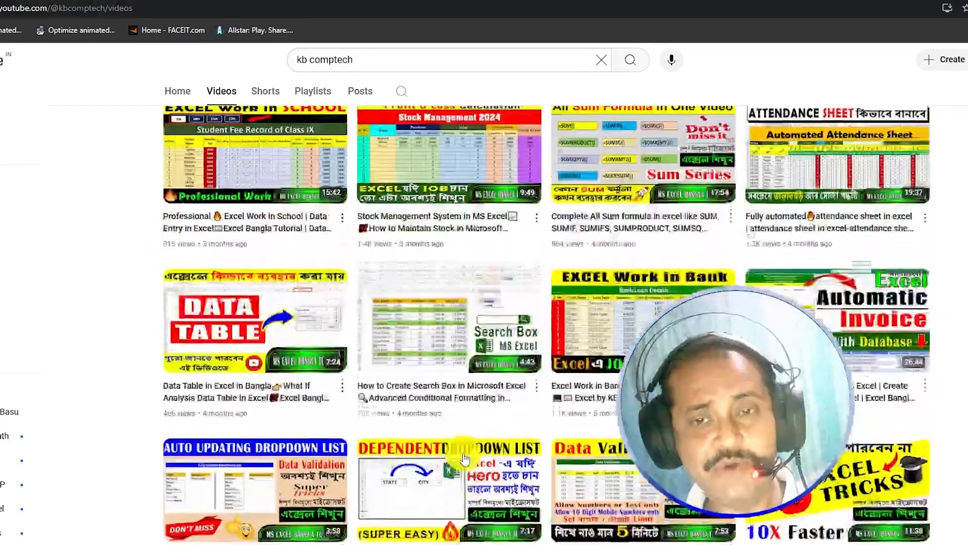
pyautogui.scroll(8, 465, 459)
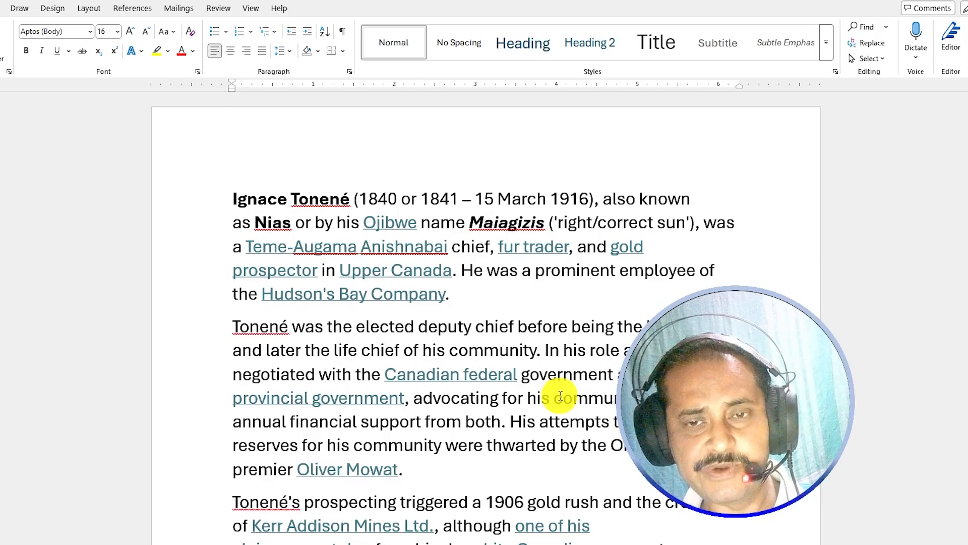
# - Clear character formatting from all biography paragraphs with Ctrl+Spacebar
pyautogui.moveTo(227, 180); pyautogui.dragTo(704, 541)
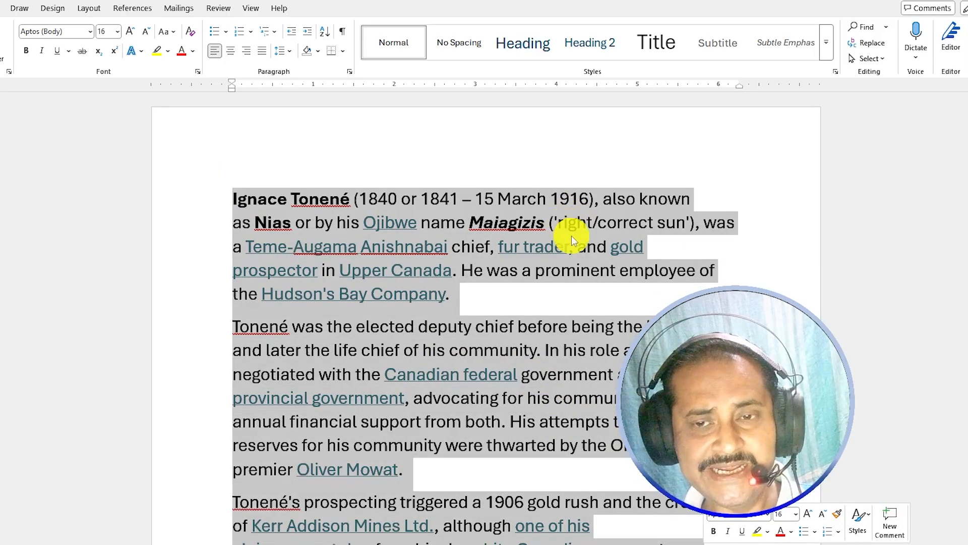
pyautogui.hotkey('ctrl', 'space')
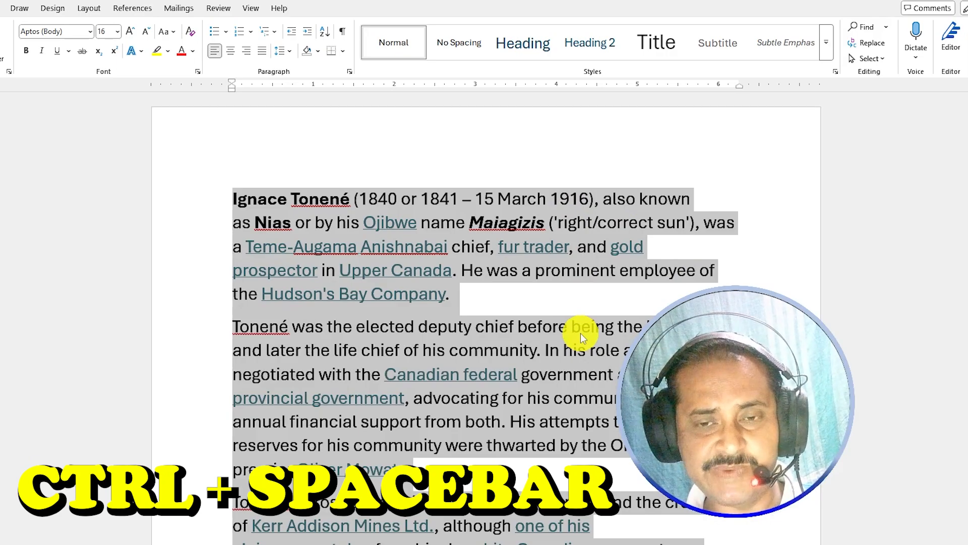
pyautogui.hotkey('ctrl', 'space')
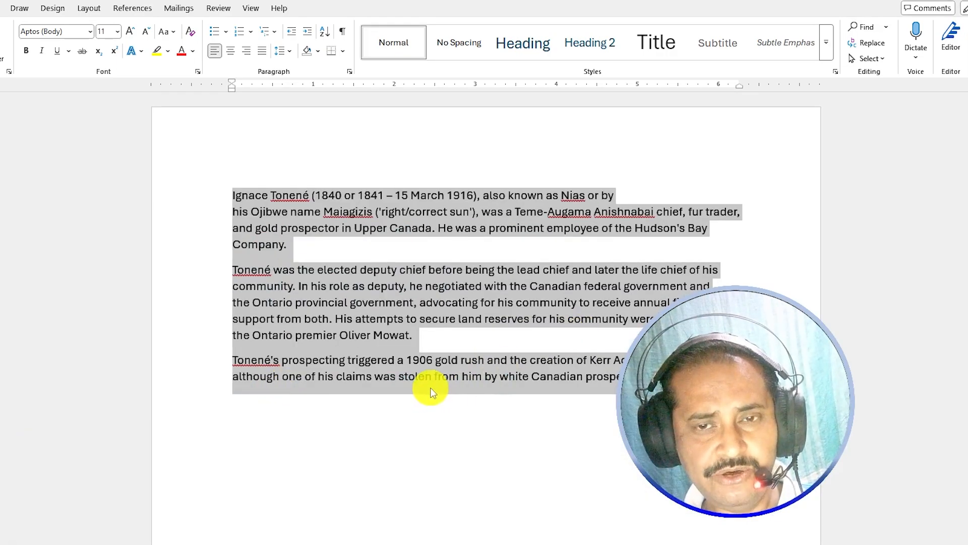
pyautogui.click(434, 340)
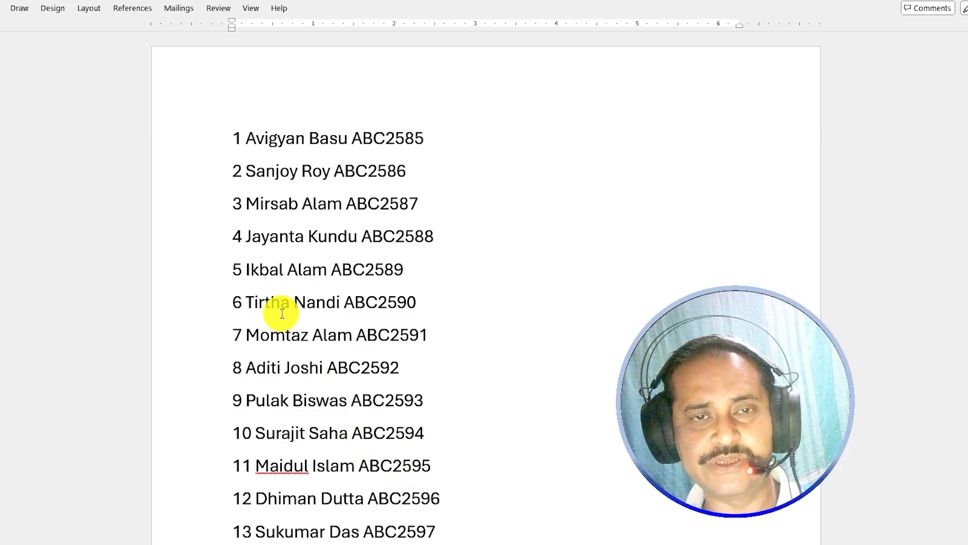
# - Select the whole 20-line numbered name list and start Convert Text to Table
pyautogui.click(232, 134)
pyautogui.moveTo(232, 134); pyautogui.dragTo(431, 479)
pyautogui.scroll(5, 519, 476)
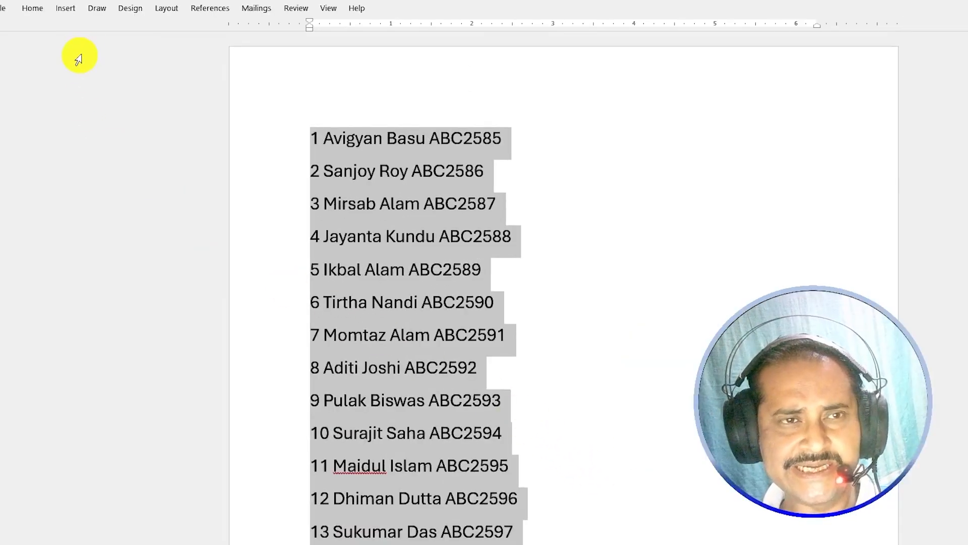
pyautogui.click(70, 8)
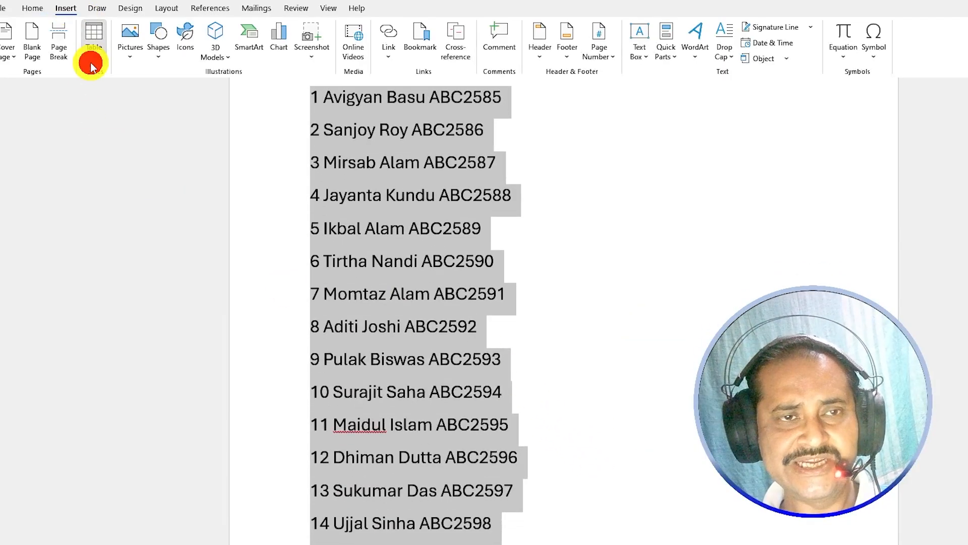
pyautogui.click(91, 53)
pyautogui.click(132, 235)
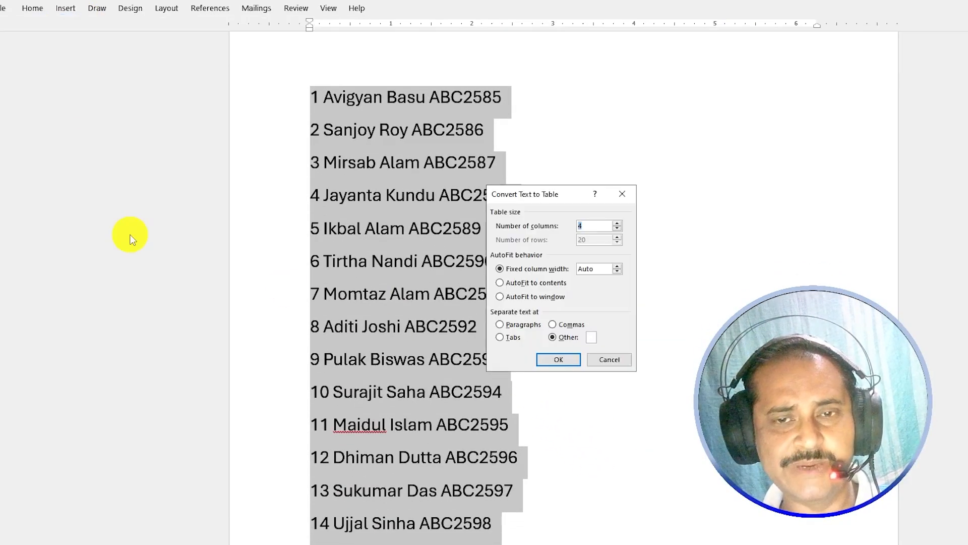
# - Separate the text at a space (Other) to produce a four-column table
pyautogui.moveTo(551, 195); pyautogui.dragTo(549, 95)
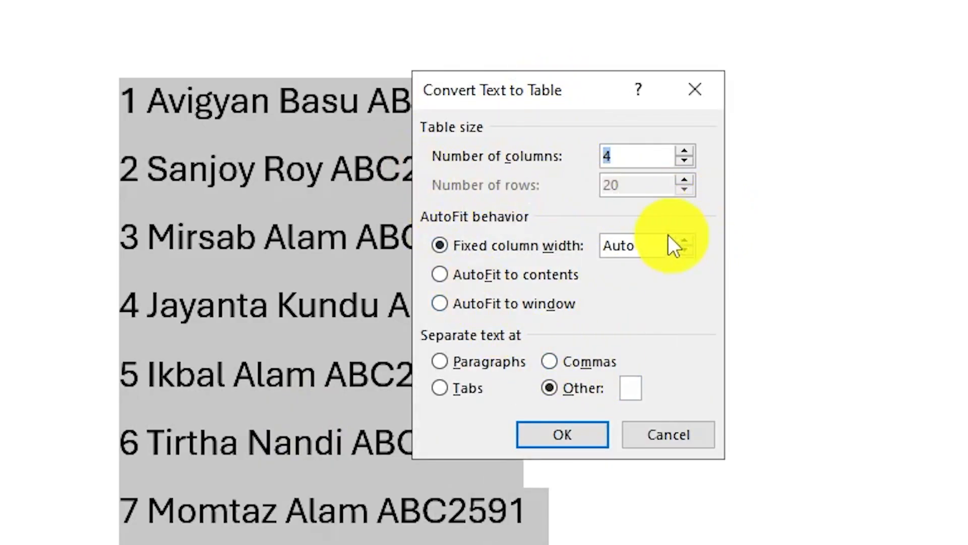
pyautogui.click(458, 362)
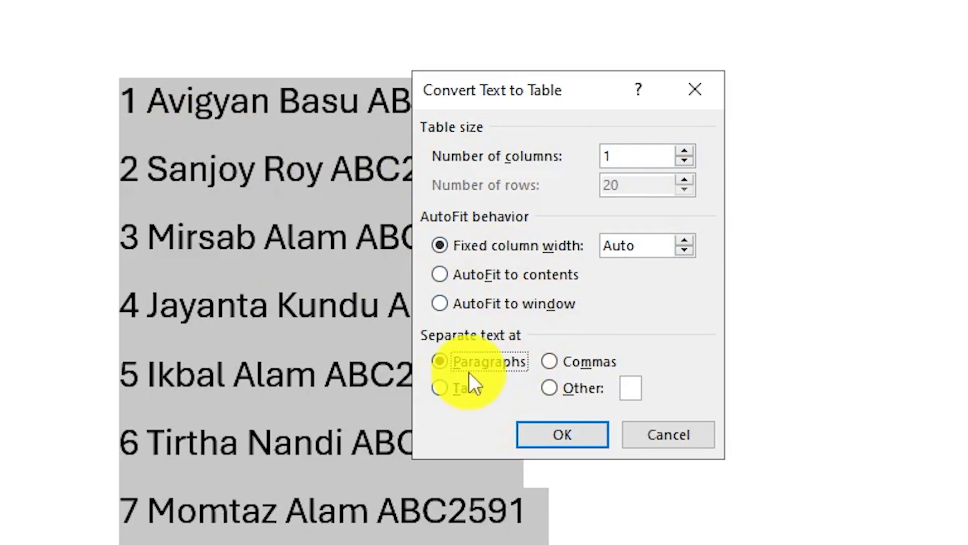
pyautogui.click(551, 362)
pyautogui.click(462, 391)
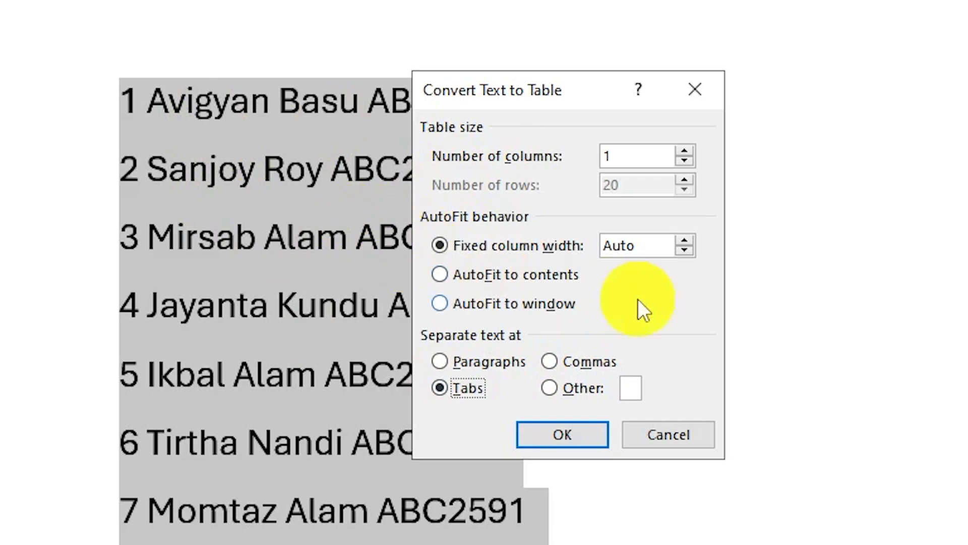
pyautogui.click(561, 389)
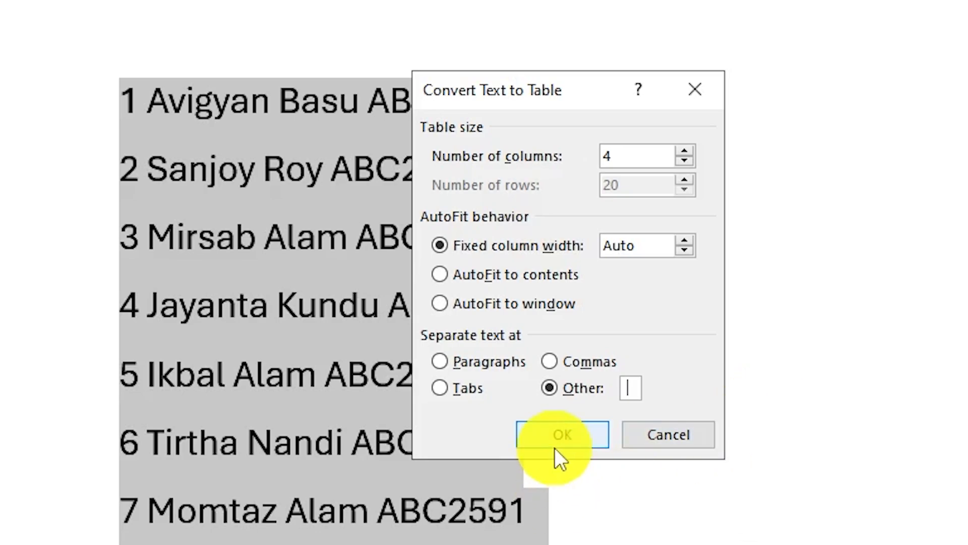
pyautogui.click(565, 435)
pyautogui.click(352, 159)
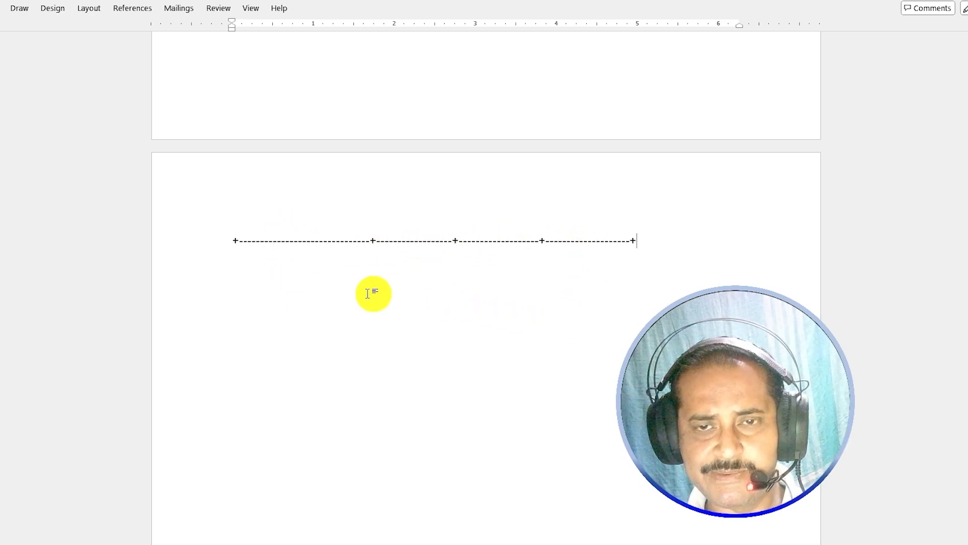
# - AutoFormat the typed +----+----+----+----+ line into a one-row, four-column table
pyautogui.press('Return')
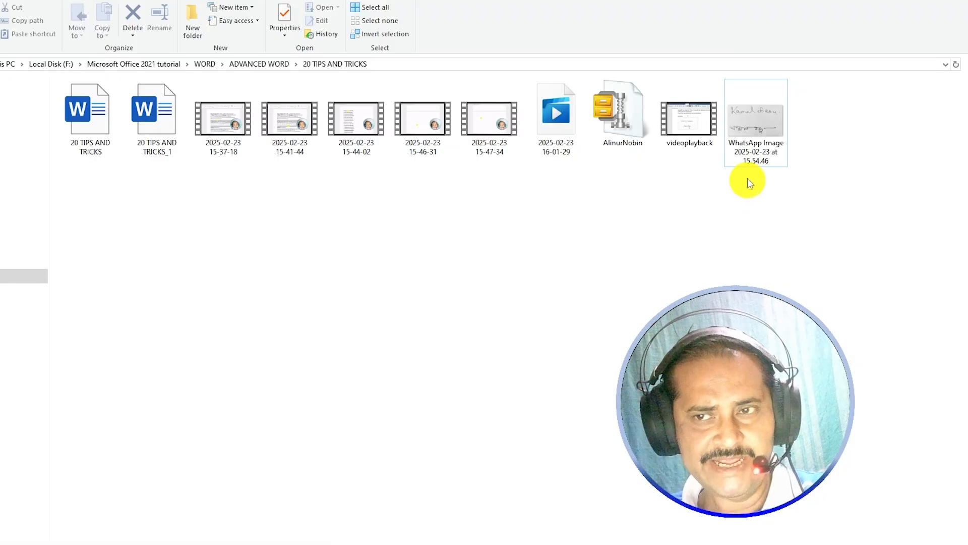
# - View the WhatsApp Image signature file from the 20 TIPS AND TRICKS folder in Photos
pyautogui.doubleClick(749, 184)
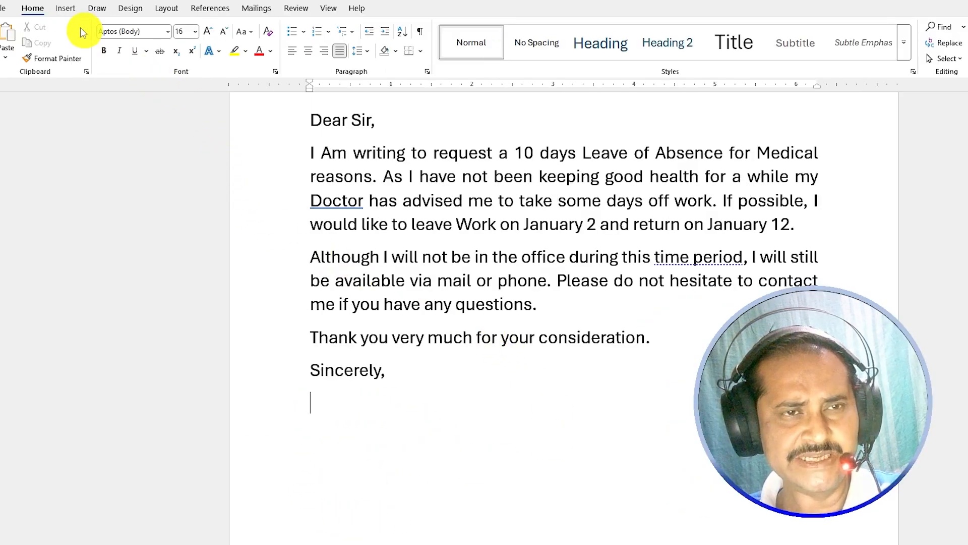
# - Insert the WhatsApp Image signature picture from Local Disk (F:) below 'Sincerely,'
pyautogui.click(68, 9)
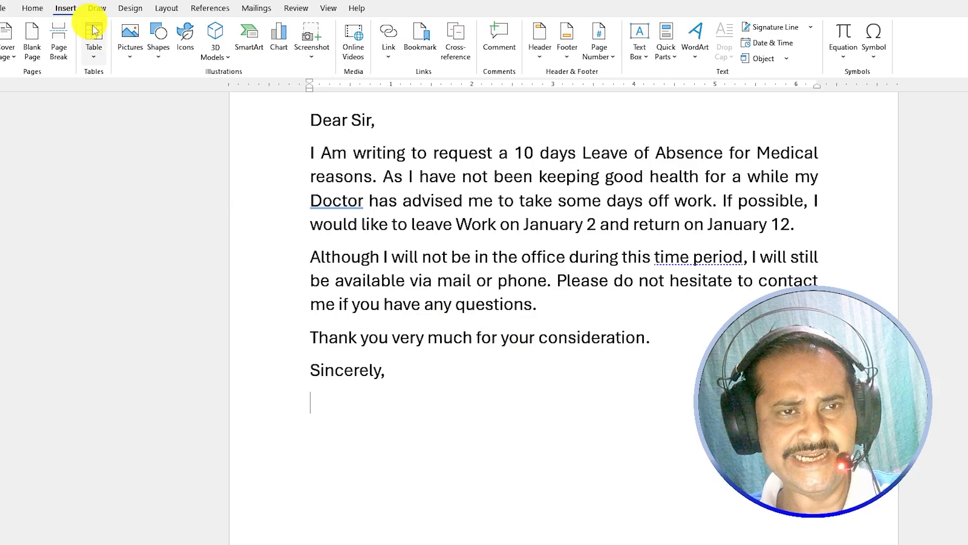
pyautogui.click(131, 57)
pyautogui.click(146, 93)
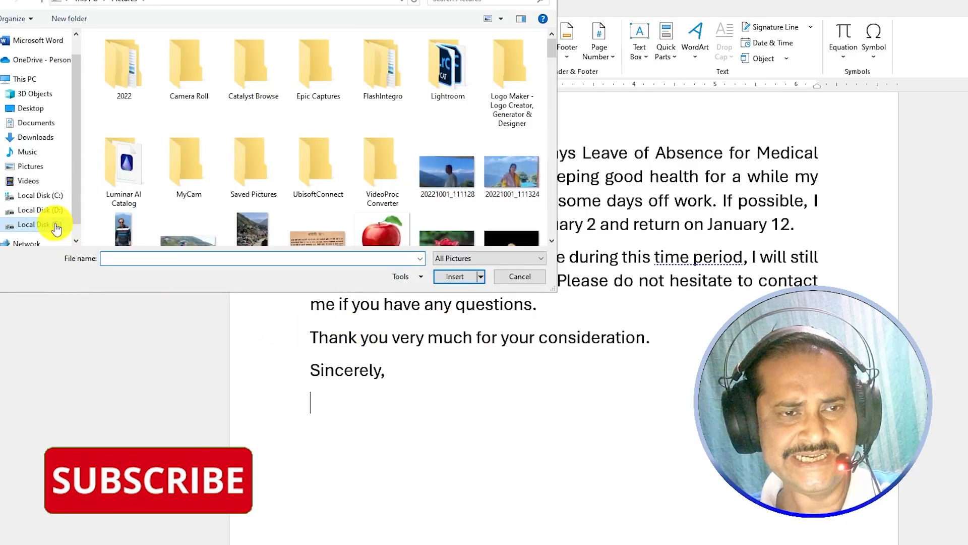
pyautogui.click(56, 227)
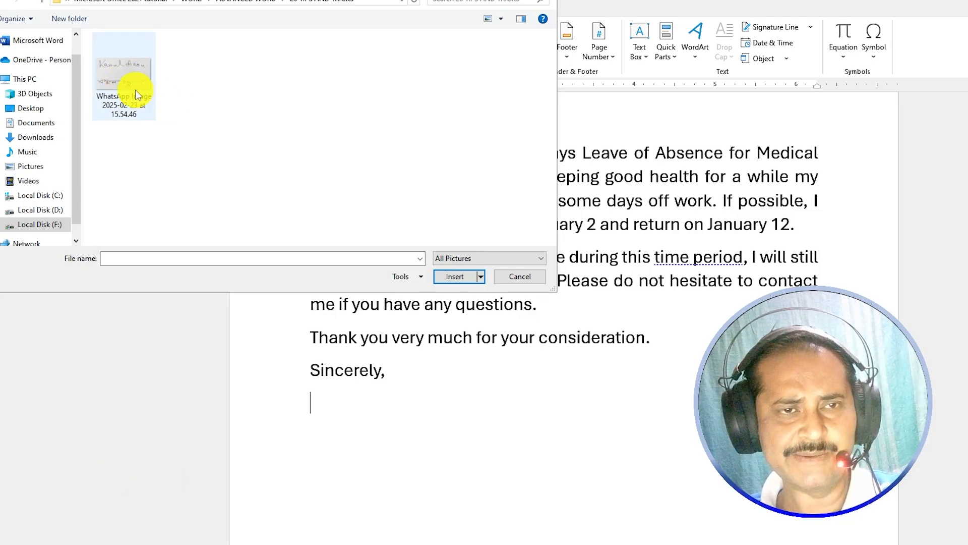
pyautogui.click(135, 90)
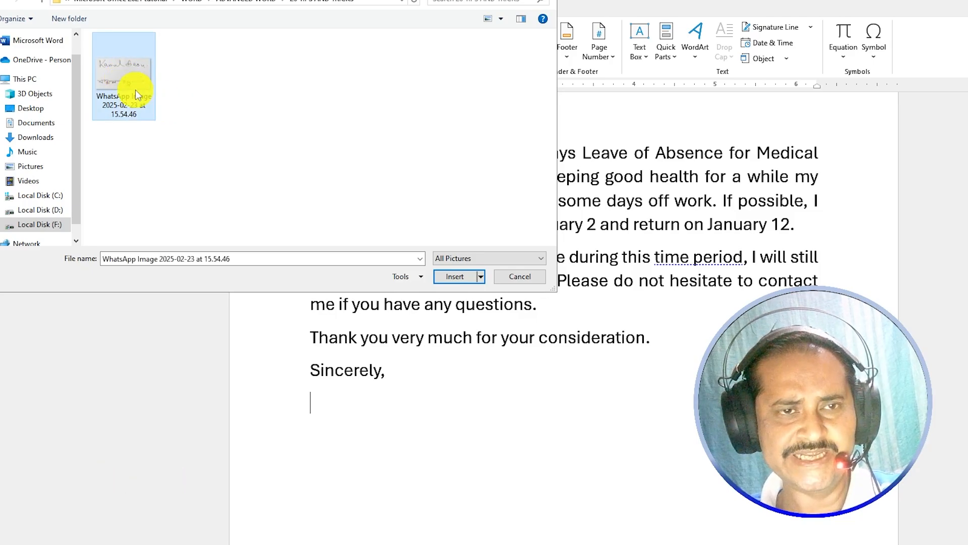
pyautogui.click(455, 276)
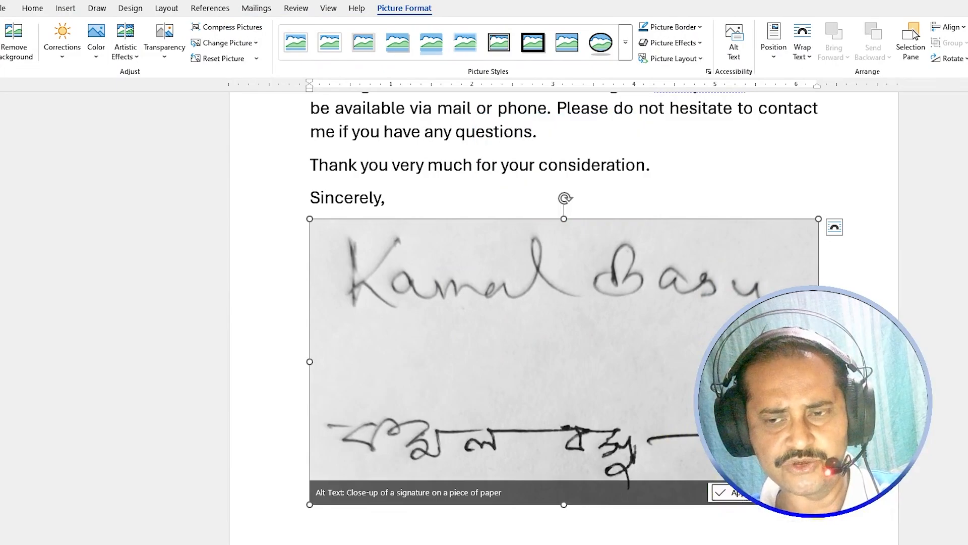
# - Shrink the signature picture to about half size and recolour it Black and White 75%
pyautogui.moveTo(818, 505)
pyautogui.mouseDown()
pyautogui.moveTo(638, 391)
pyautogui.moveTo(568, 364)
pyautogui.mouseUp()
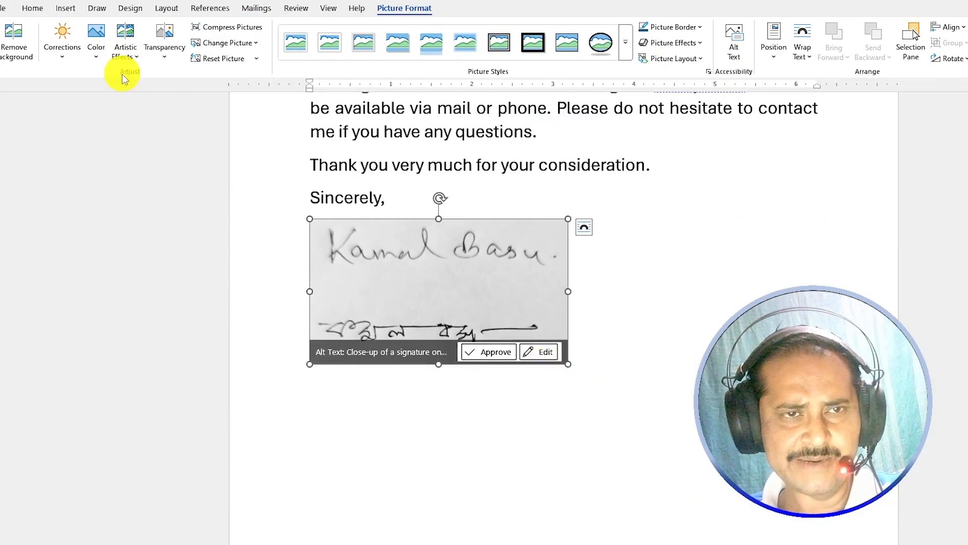
pyautogui.click(97, 50)
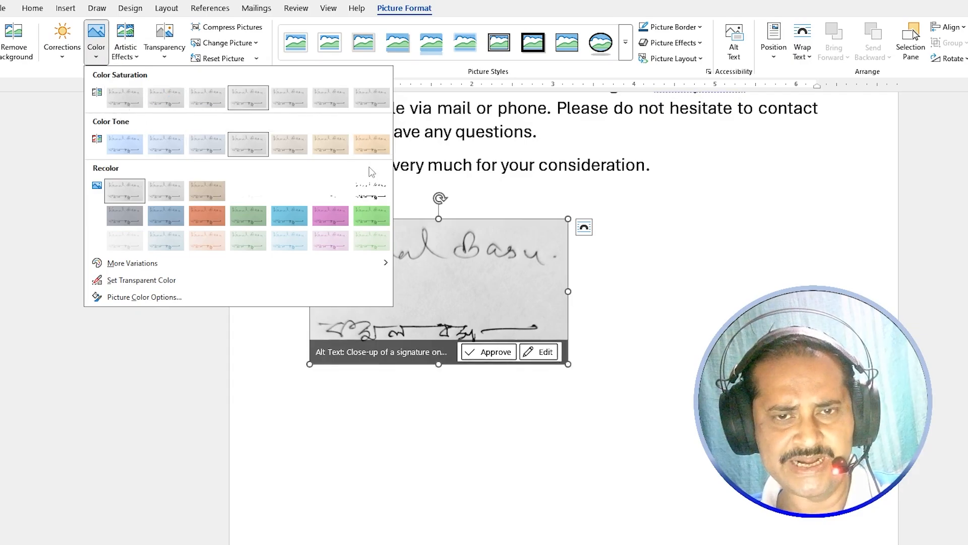
pyautogui.click(374, 195)
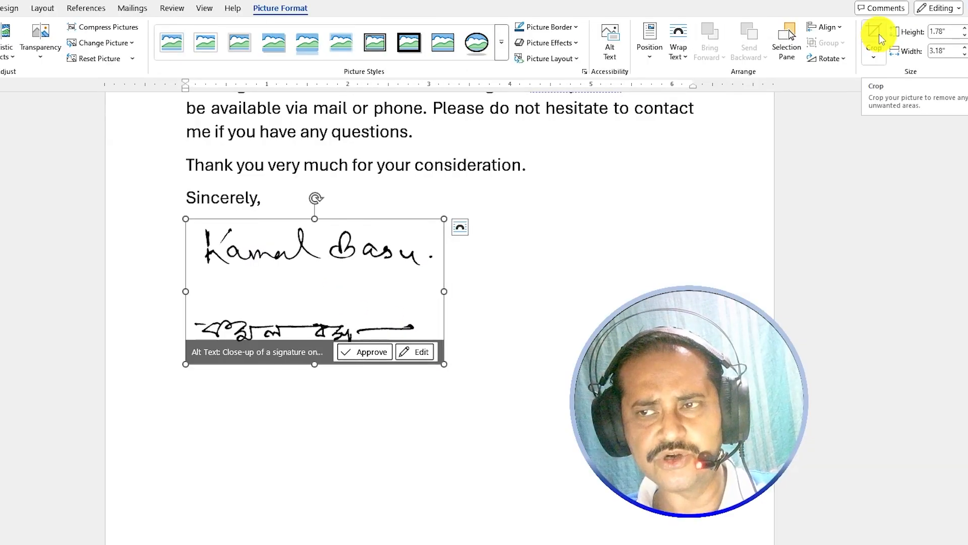
# - Crop the picture to keep only the lower Bengali signature, about 0.68" by 2.89"
pyautogui.click(879, 35)
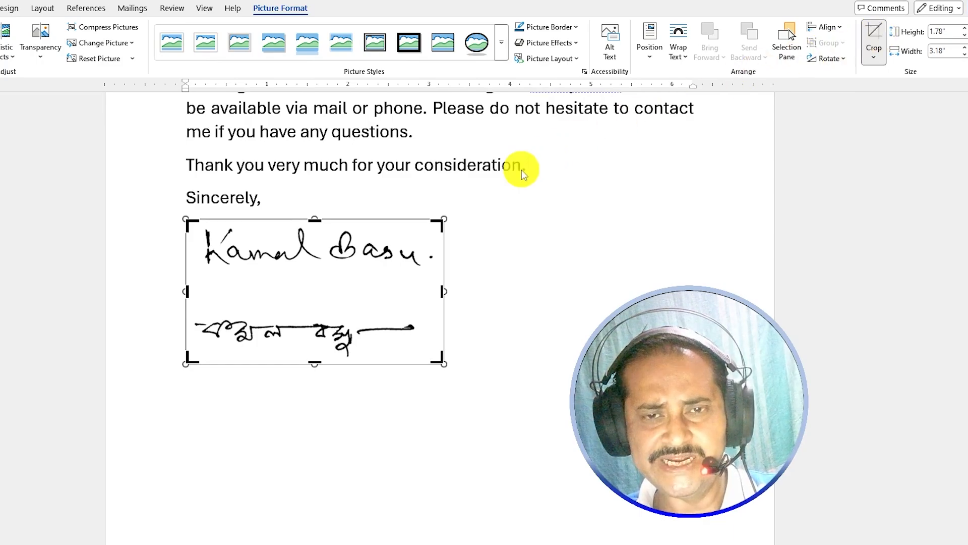
pyautogui.moveTo(442, 220)
pyautogui.mouseDown()
pyautogui.moveTo(422, 264)
pyautogui.moveTo(417, 311)
pyautogui.mouseUp()
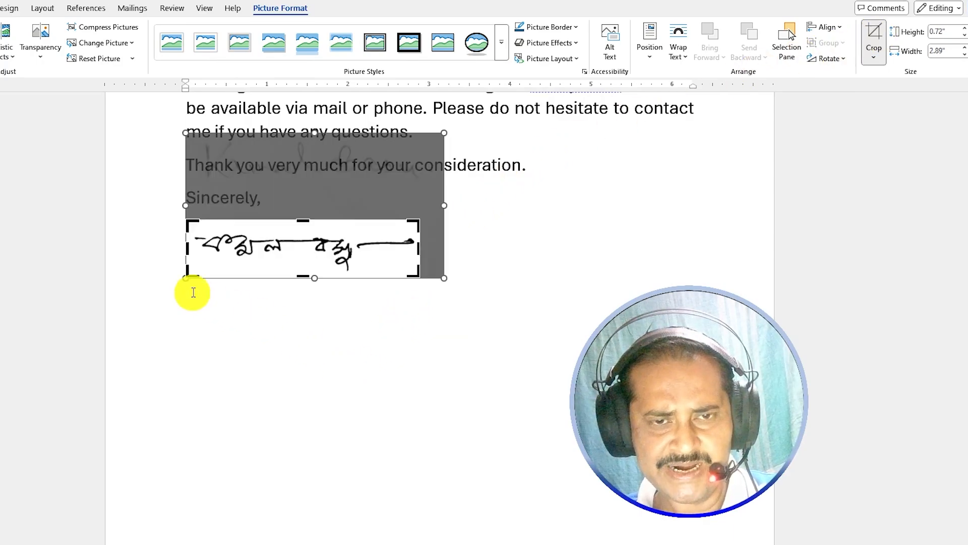
pyautogui.moveTo(188, 276); pyautogui.dragTo(186, 277)
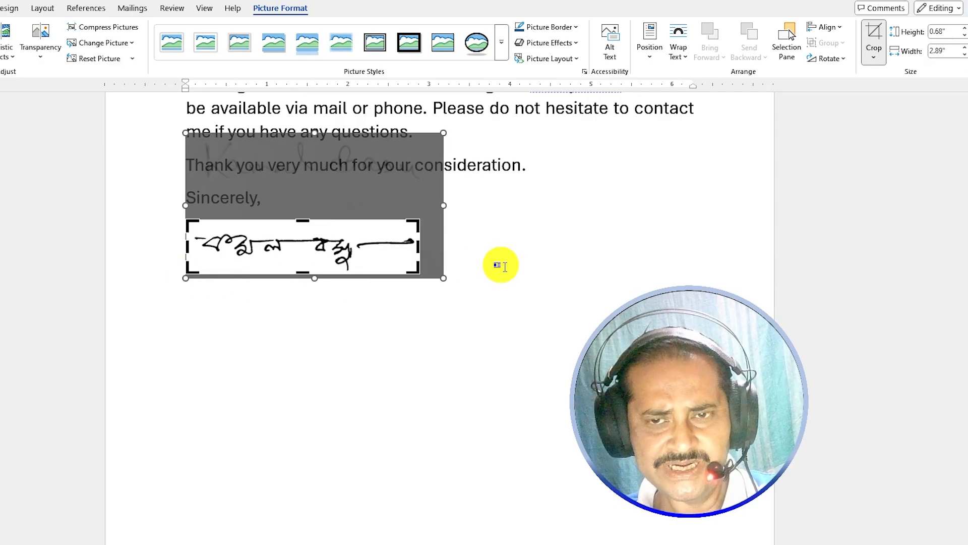
pyautogui.click(463, 251)
pyautogui.click(345, 250)
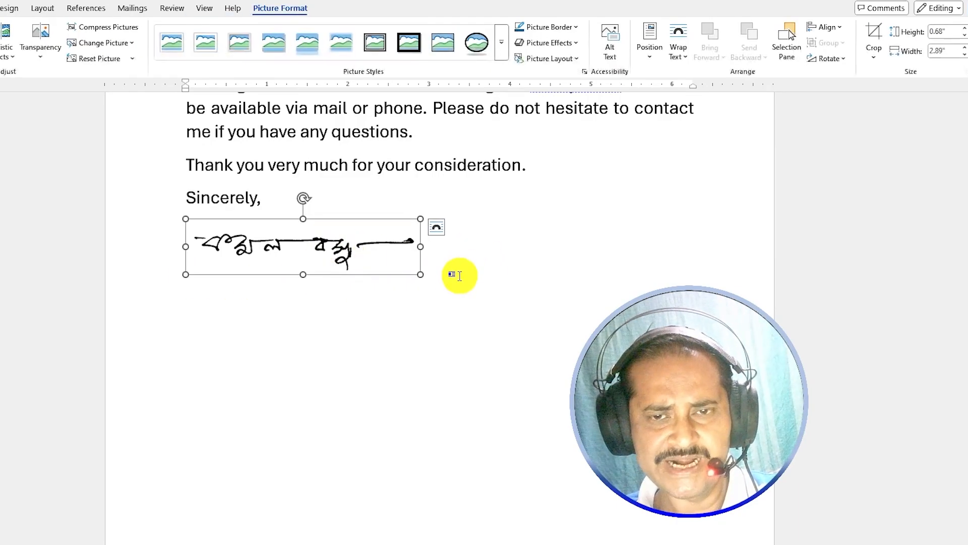
pyautogui.click(449, 265)
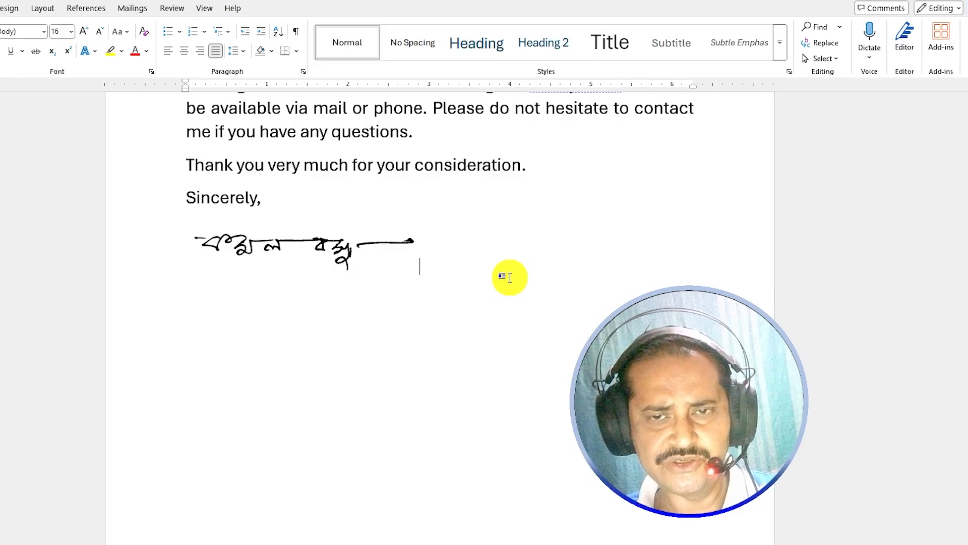
# - Type the signer's name and 'For KB Comptech' on separate lines below the signature
pyautogui.press('Return')
pyautogui.write('Kamal ')
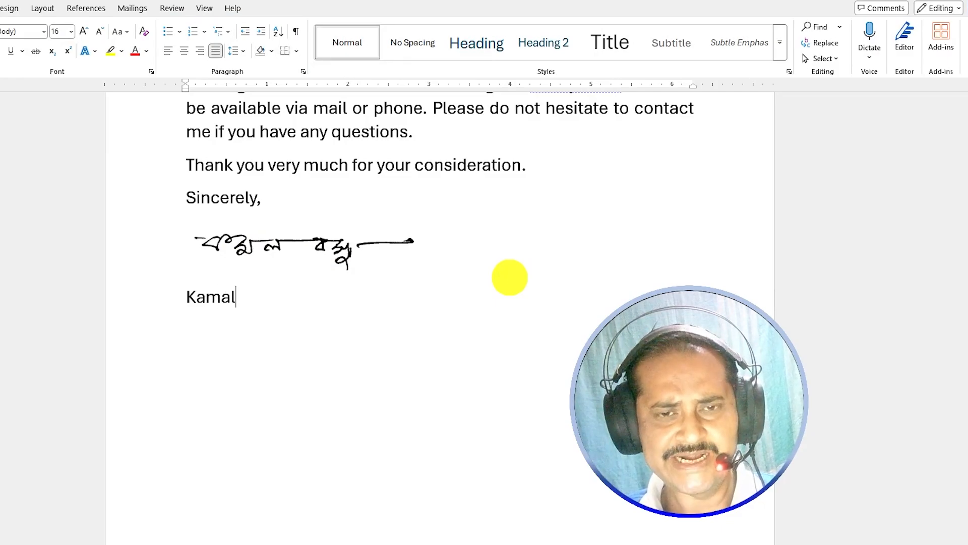
pyautogui.write('Bazu')
pyautogui.press('BackSpace')
pyautogui.press('BackSpace')
pyautogui.write('su')
pyautogui.press('Return')
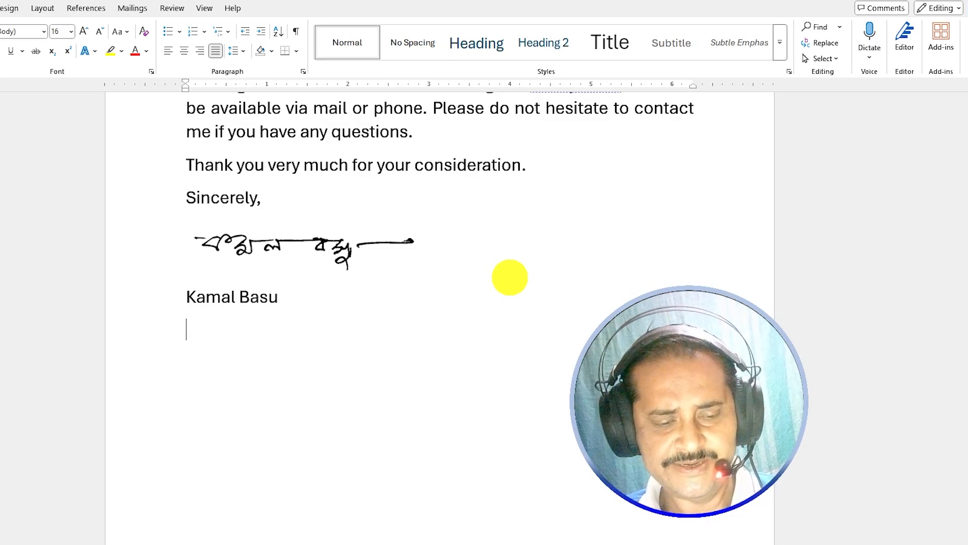
pyautogui.write('For KB Comptech')
pyautogui.press('Return')
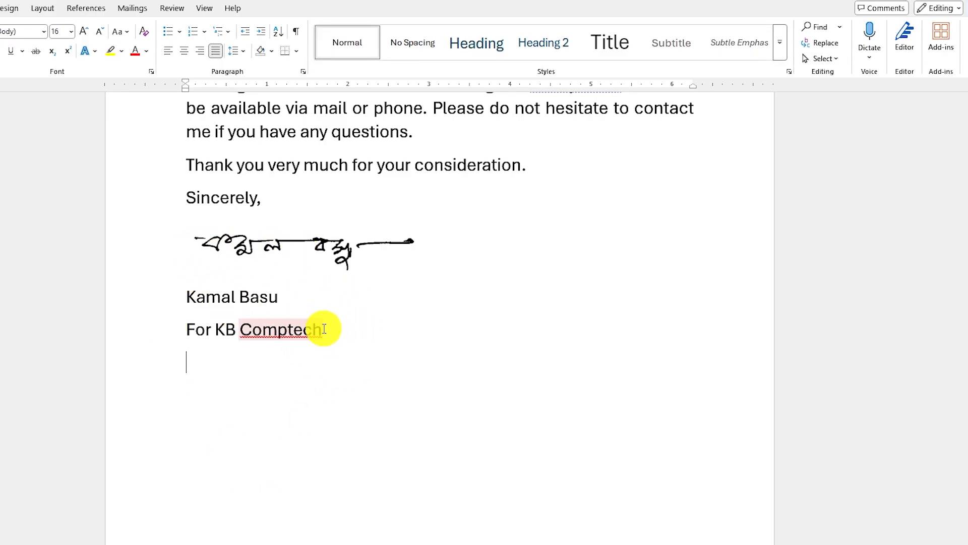
# - Store the selected signature, name and company lines in the AutoText gallery as 'Bengali S'
pyautogui.moveTo(328, 327)
pyautogui.mouseDown()
pyautogui.moveTo(183, 305)
pyautogui.moveTo(190, 264)
pyautogui.moveTo(199, 283)
pyautogui.mouseUp()
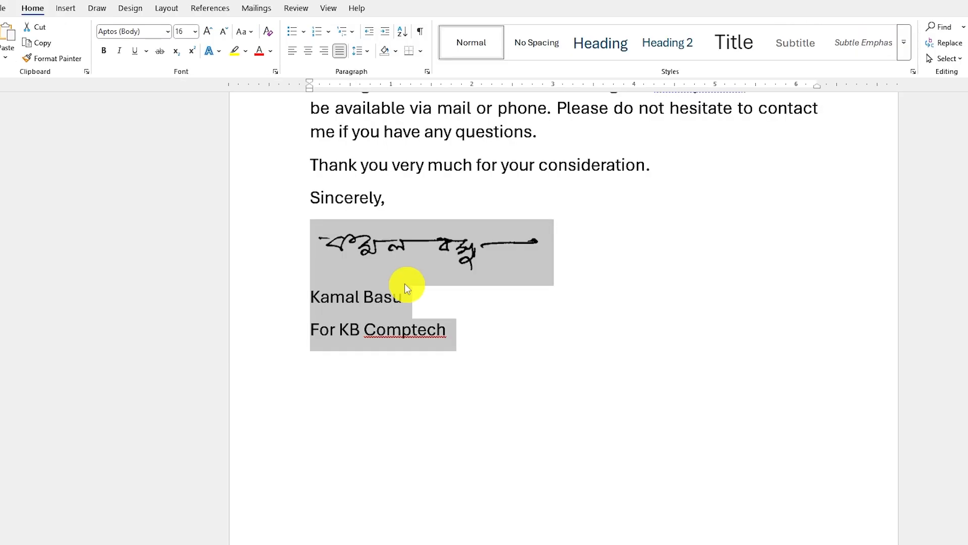
pyautogui.click(66, 9)
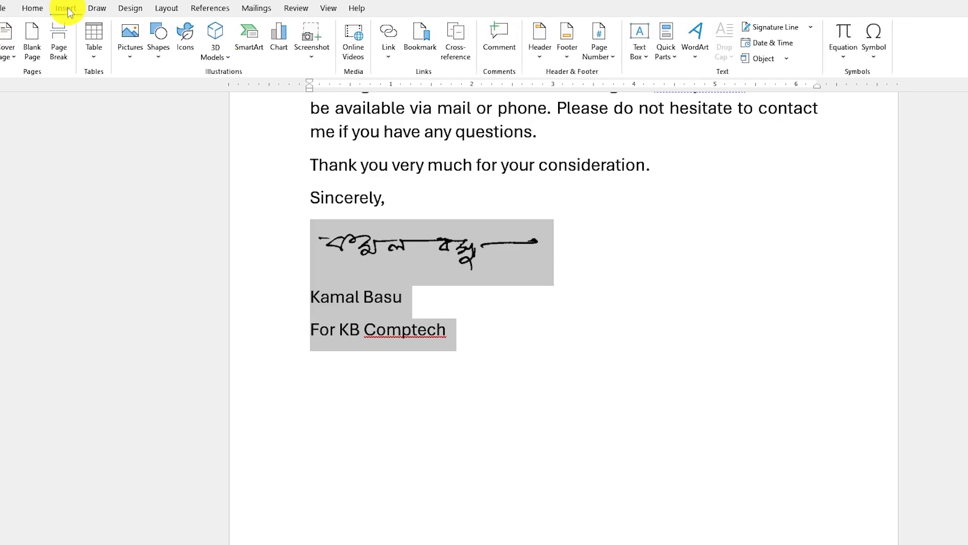
pyautogui.click(673, 57)
pyautogui.moveTo(683, 80)
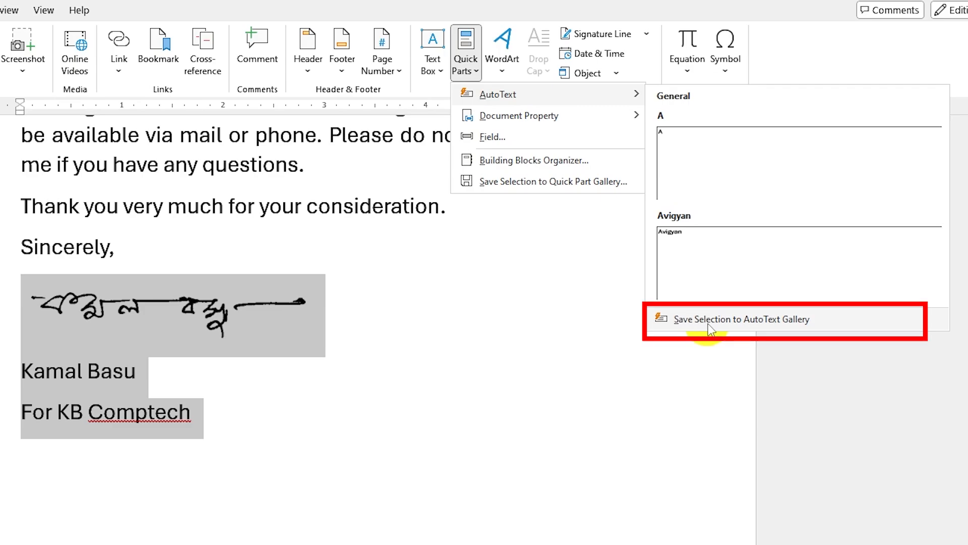
pyautogui.click(791, 323)
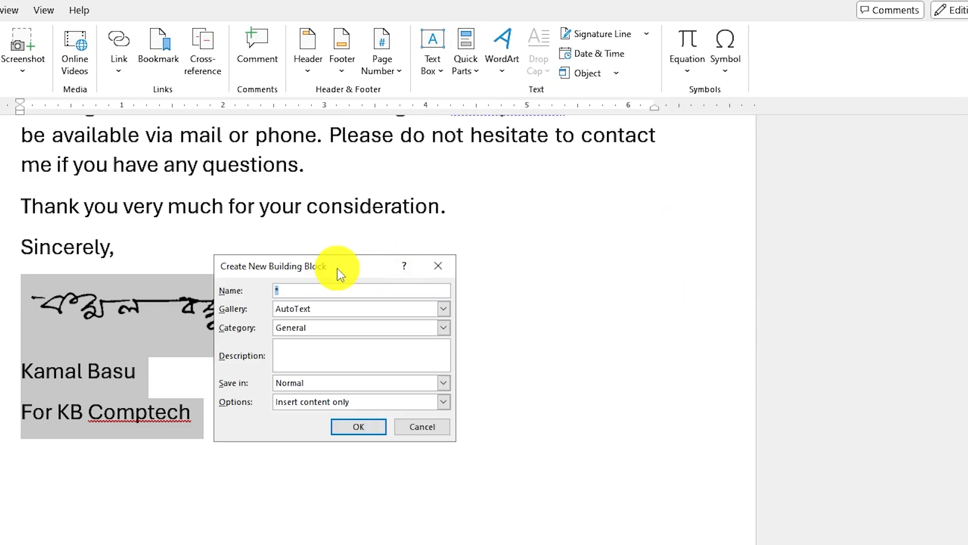
pyautogui.moveTo(337, 267); pyautogui.dragTo(353, 286)
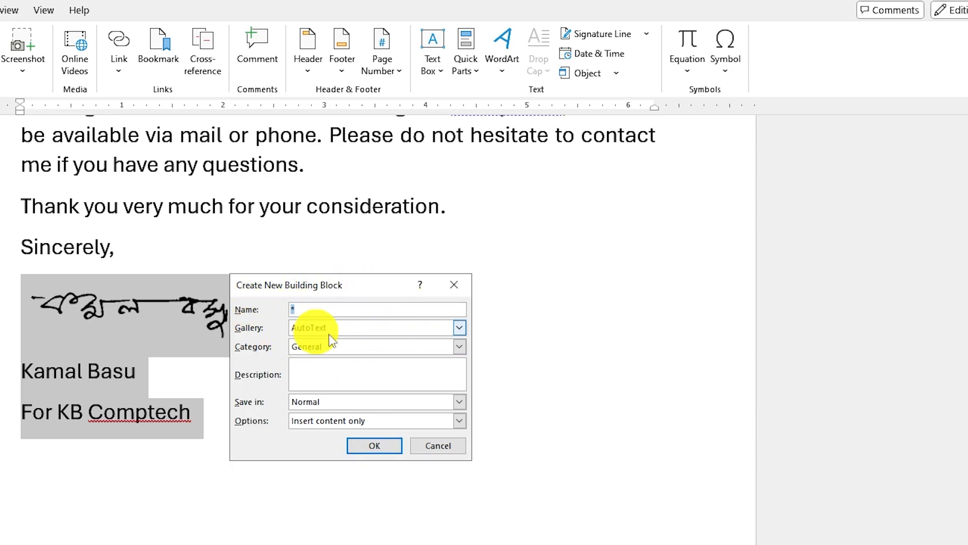
pyautogui.write('Bengali')
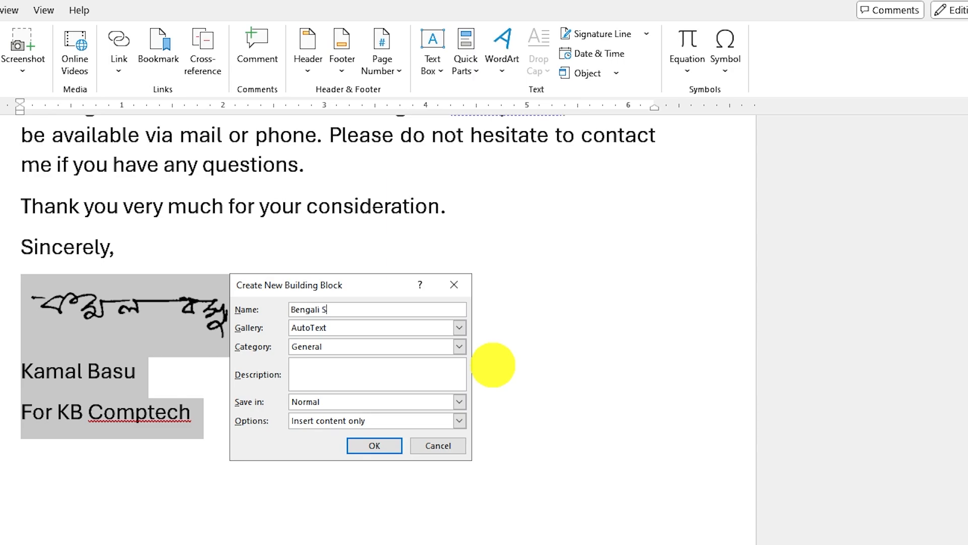
pyautogui.write(' S')
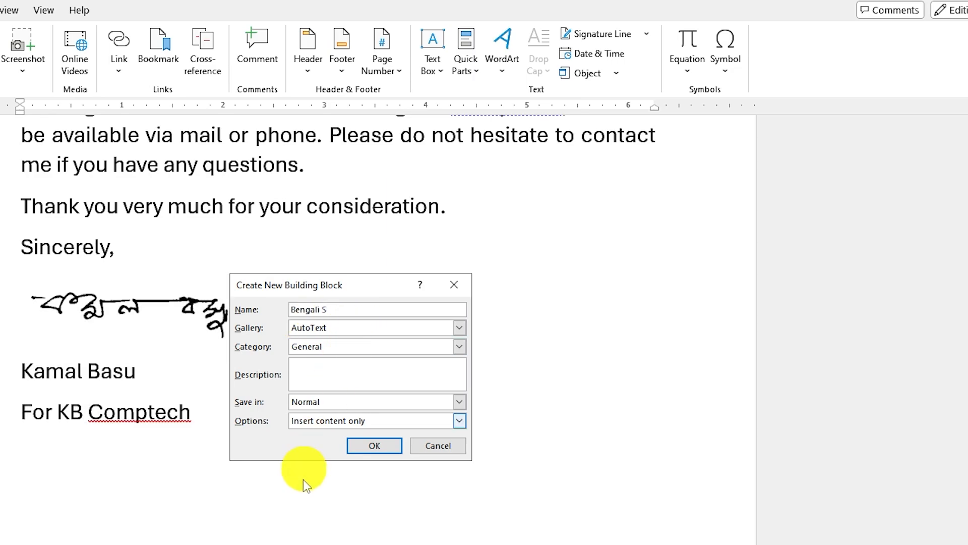
pyautogui.click(371, 447)
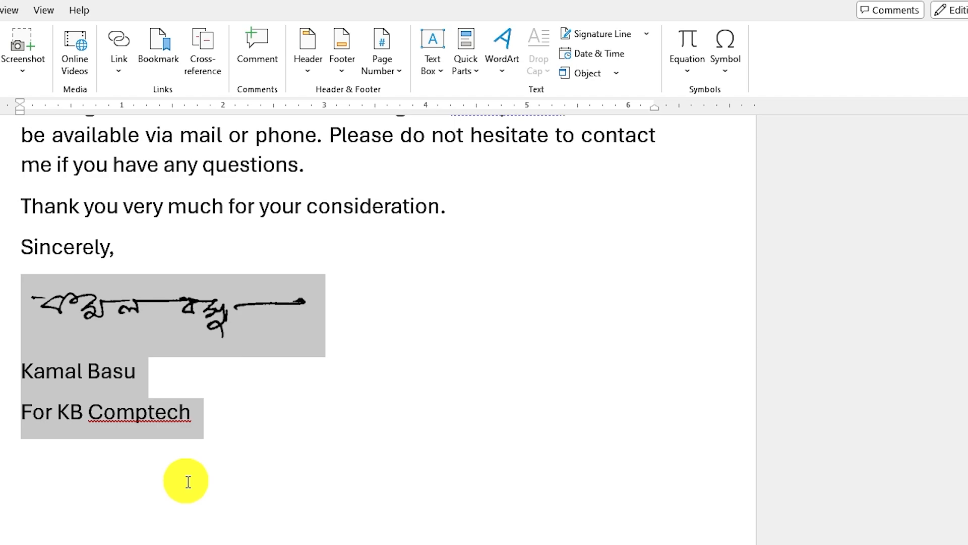
# - Re-crop the signature picture upward to frame the English signature and exclude the Bengali one
pyautogui.click(149, 474)
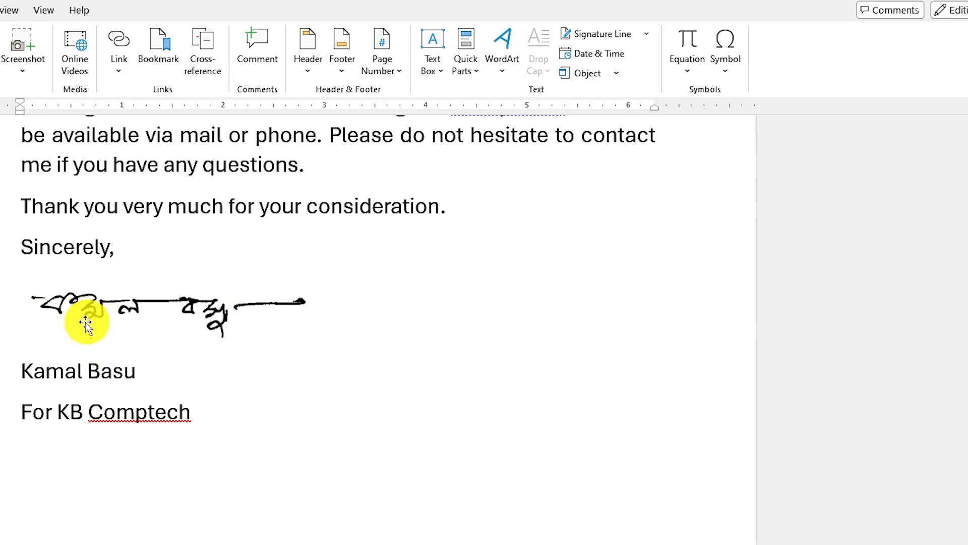
pyautogui.click(129, 311)
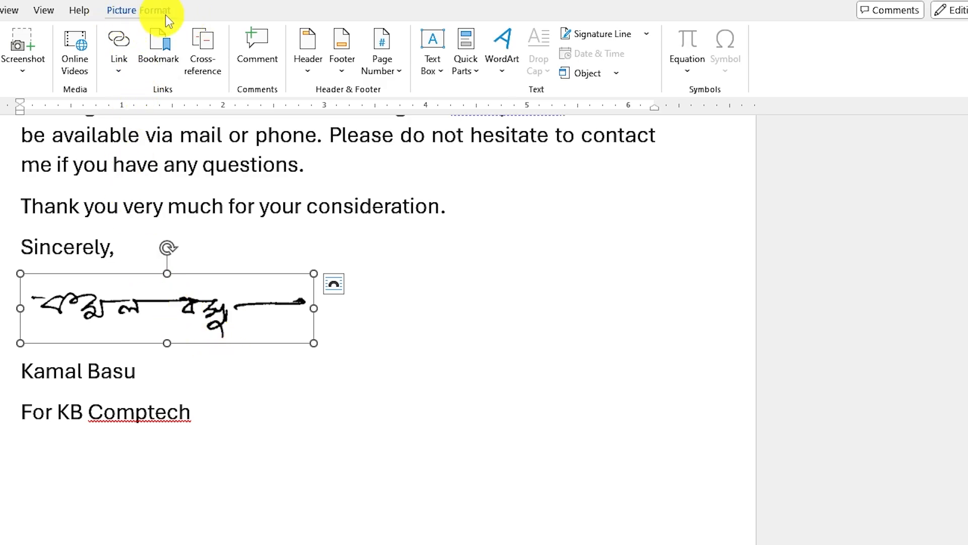
pyautogui.click(152, 11)
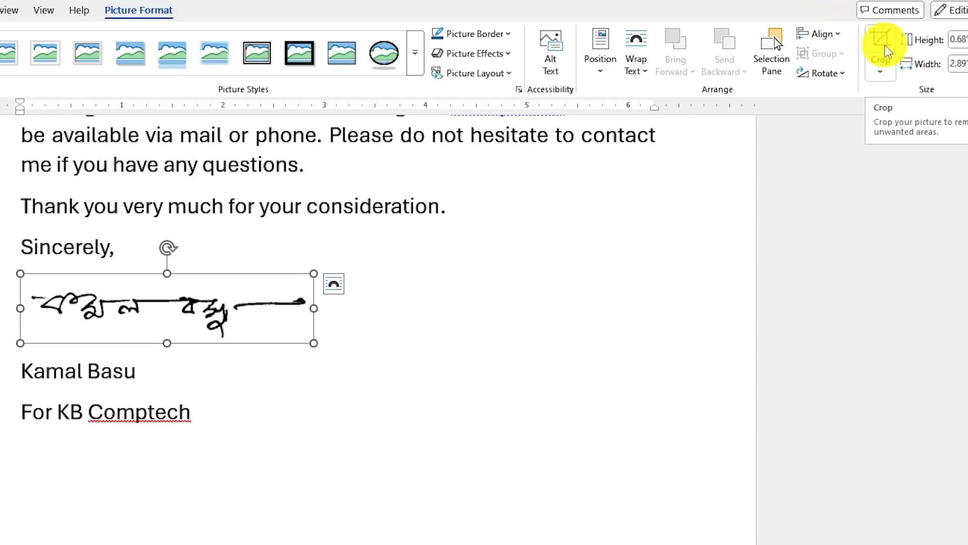
pyautogui.click(885, 44)
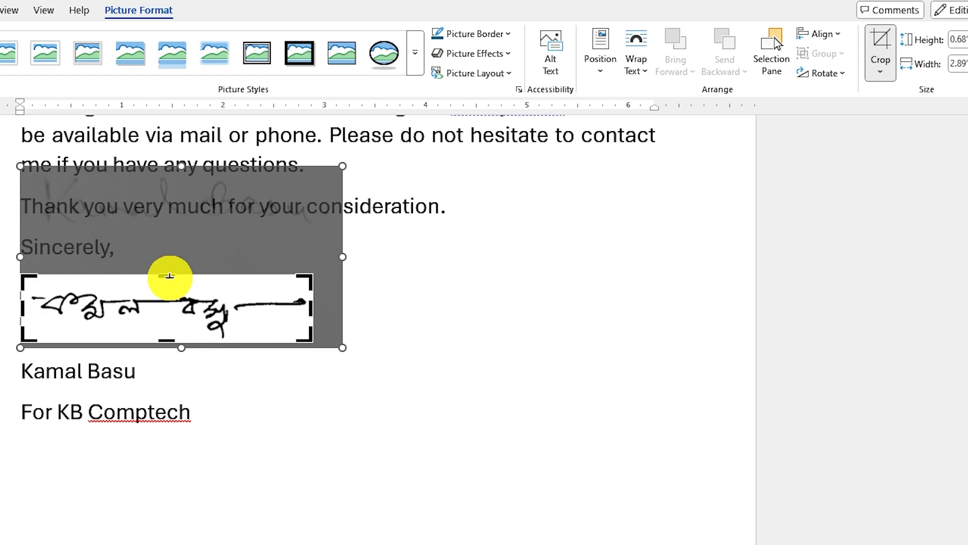
pyautogui.moveTo(170, 276); pyautogui.dragTo(192, 162)
pyautogui.moveTo(166, 439); pyautogui.dragTo(180, 339)
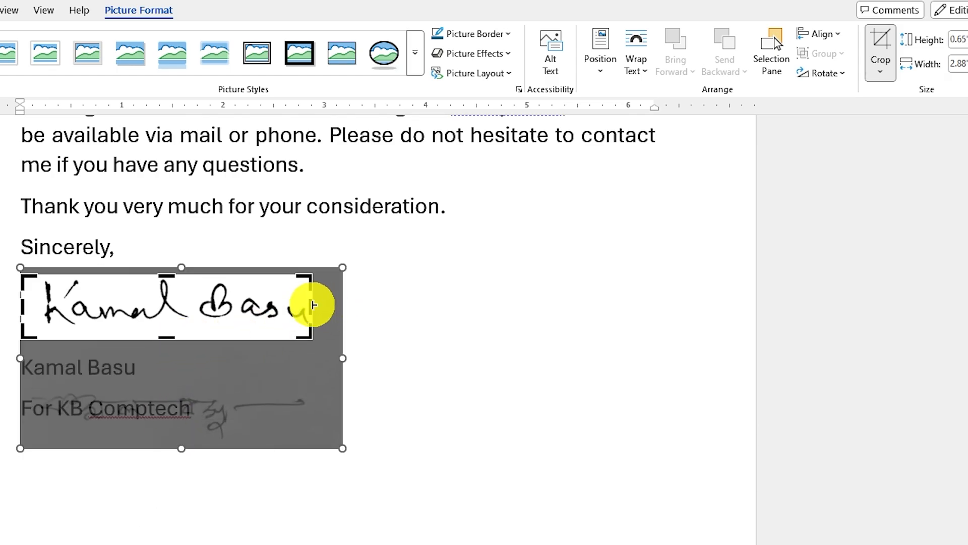
pyautogui.moveTo(312, 305); pyautogui.dragTo(320, 308)
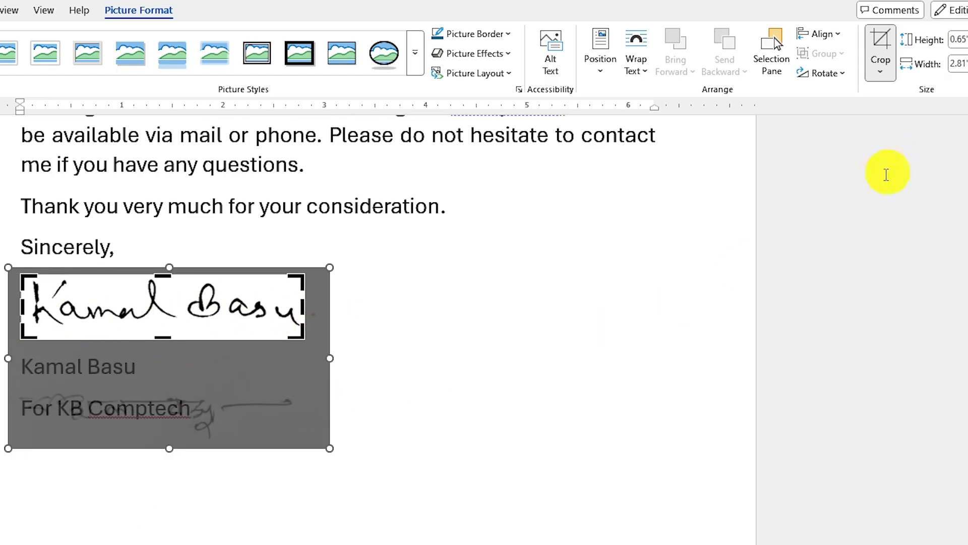
pyautogui.click(884, 41)
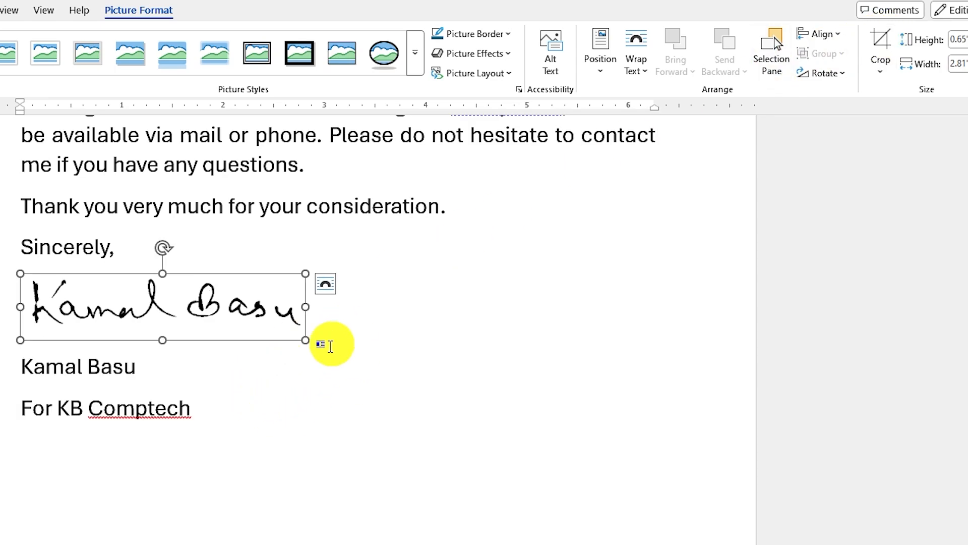
pyautogui.click(50, 452)
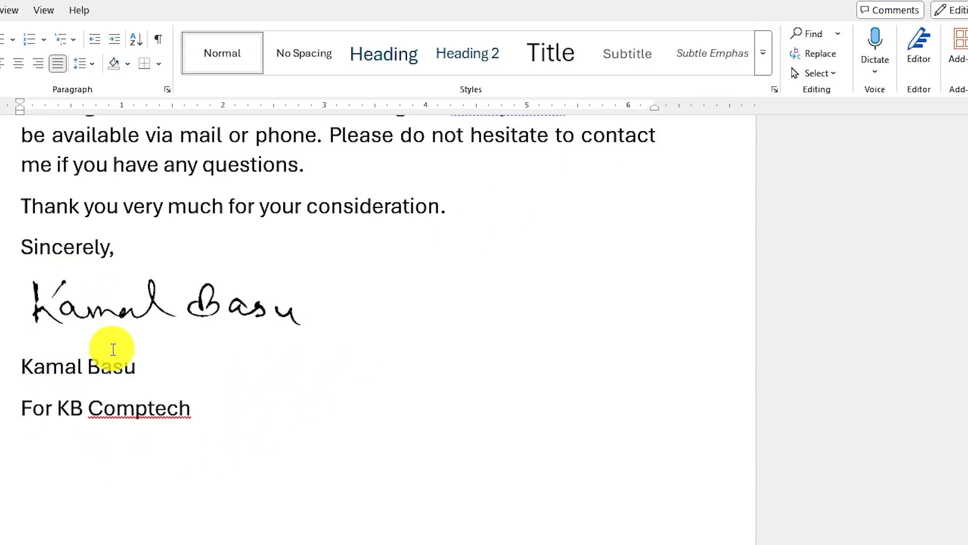
pyautogui.scroll(1, 205, 444)
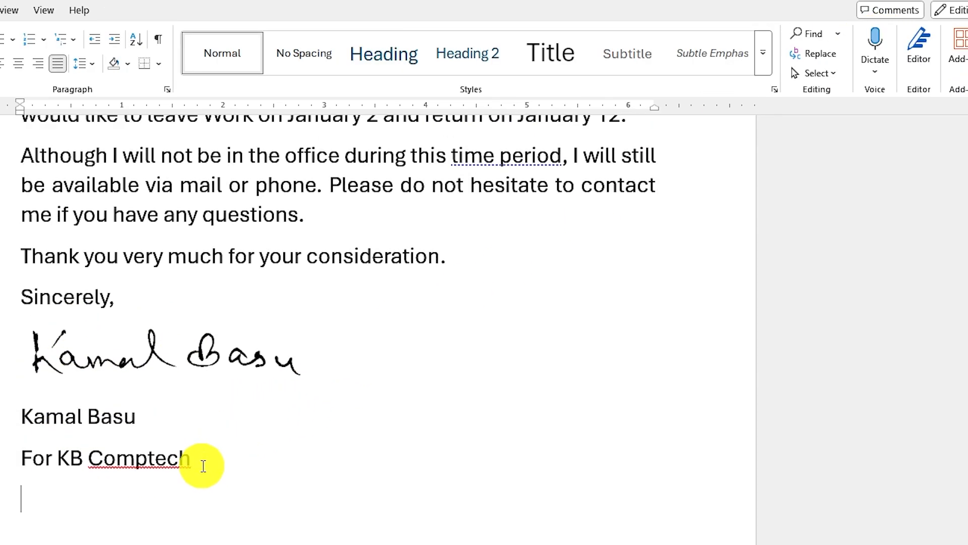
# - Save the English signature block as AutoText entry 'English S', then reselect the block
pyautogui.click(189, 463)
pyautogui.moveTo(189, 463)
pyautogui.mouseDown()
pyautogui.moveTo(30, 411)
pyautogui.moveTo(44, 361)
pyautogui.moveTo(35, 343)
pyautogui.mouseUp()
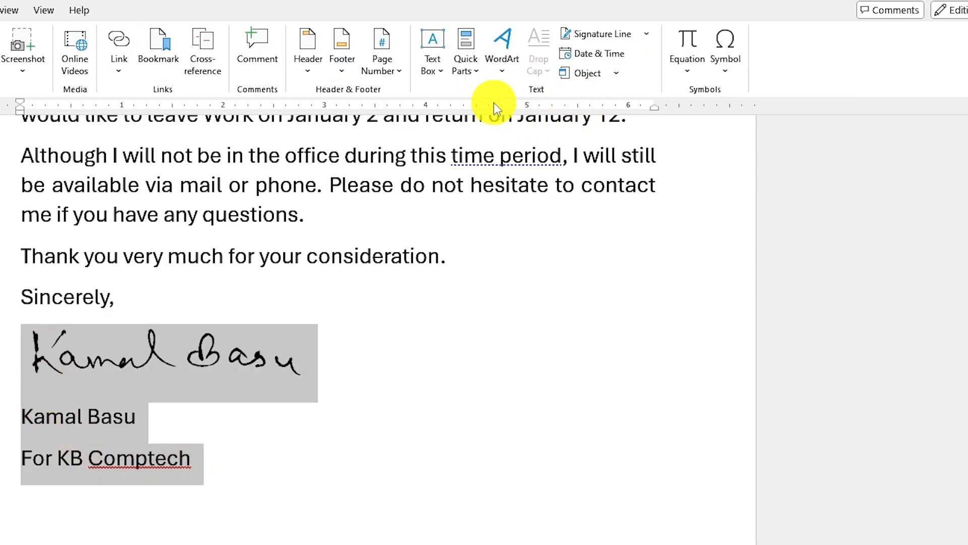
pyautogui.click(466, 55)
pyautogui.moveTo(517, 101)
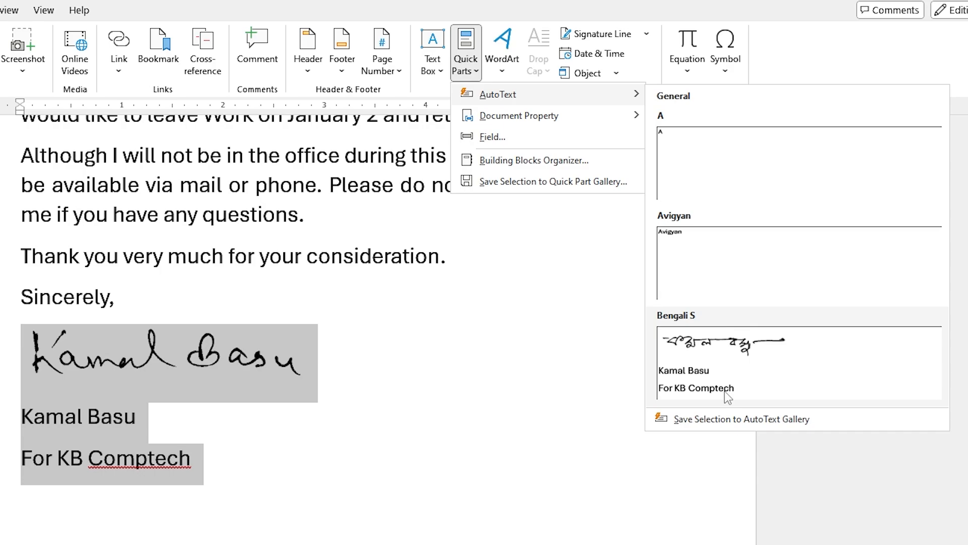
pyautogui.click(728, 419)
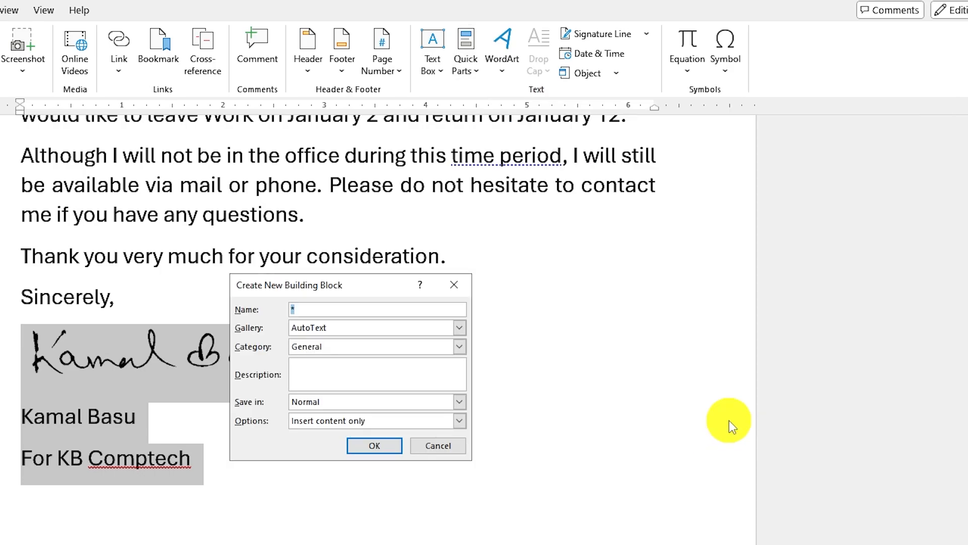
pyautogui.write('English S')
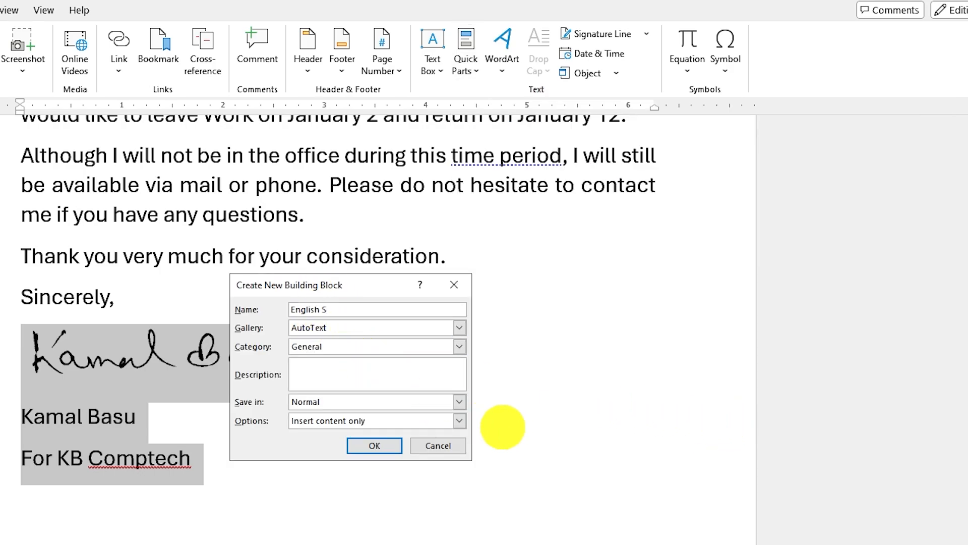
pyautogui.click(377, 450)
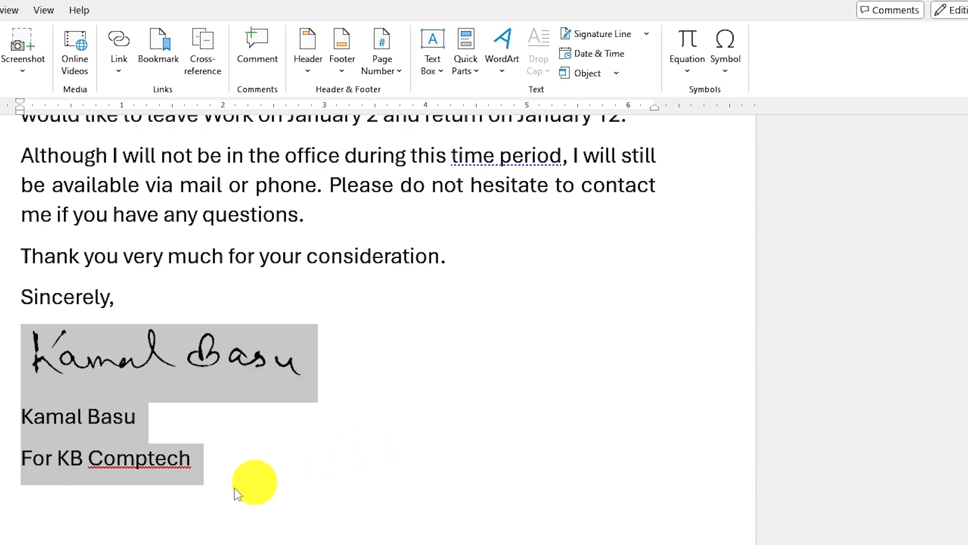
pyautogui.click(32, 497)
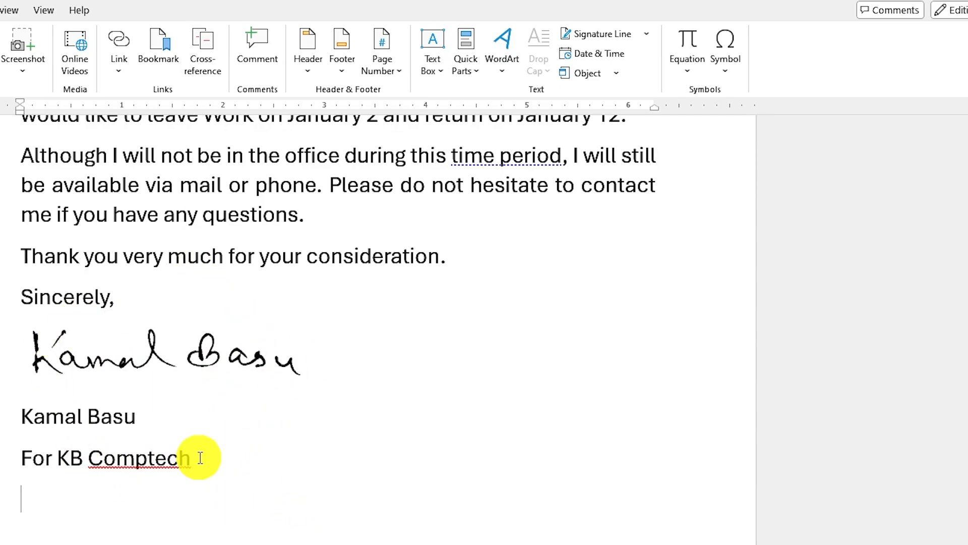
pyautogui.moveTo(200, 458)
pyautogui.mouseDown()
pyautogui.moveTo(177, 456)
pyautogui.moveTo(22, 371)
pyautogui.mouseUp()
# - Replace the selected block with the saved Bengali signature via the 'Bengali S' entry
pyautogui.press('Delete')
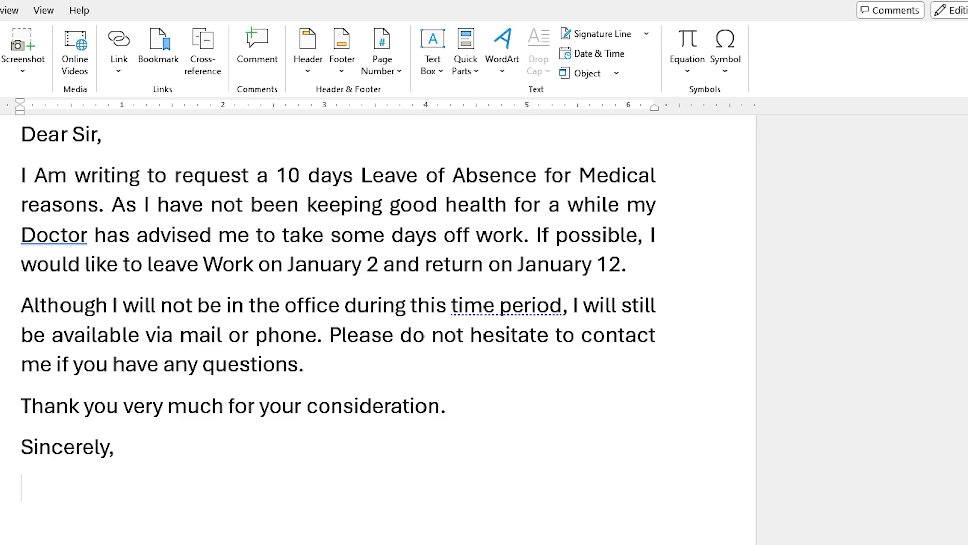
pyautogui.write('Bengali')
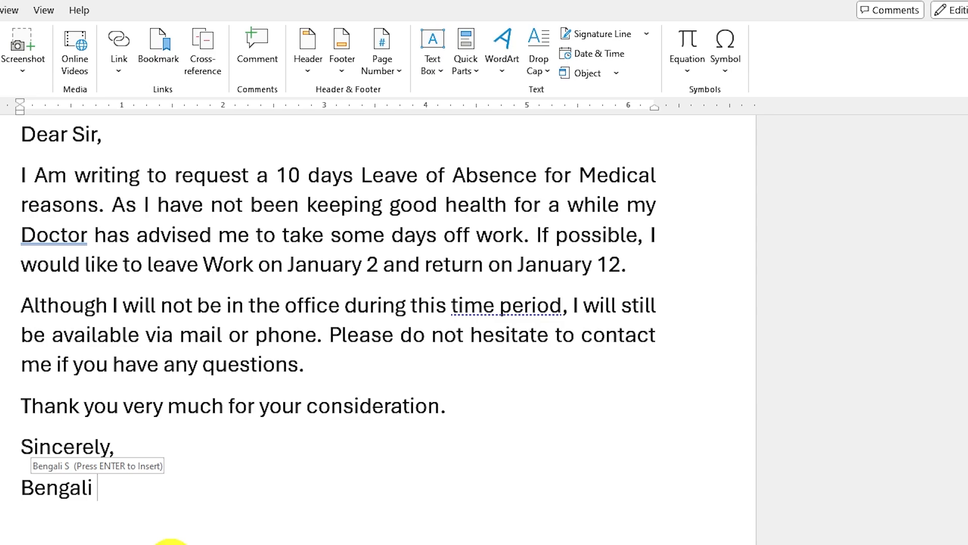
pyautogui.write(' S')
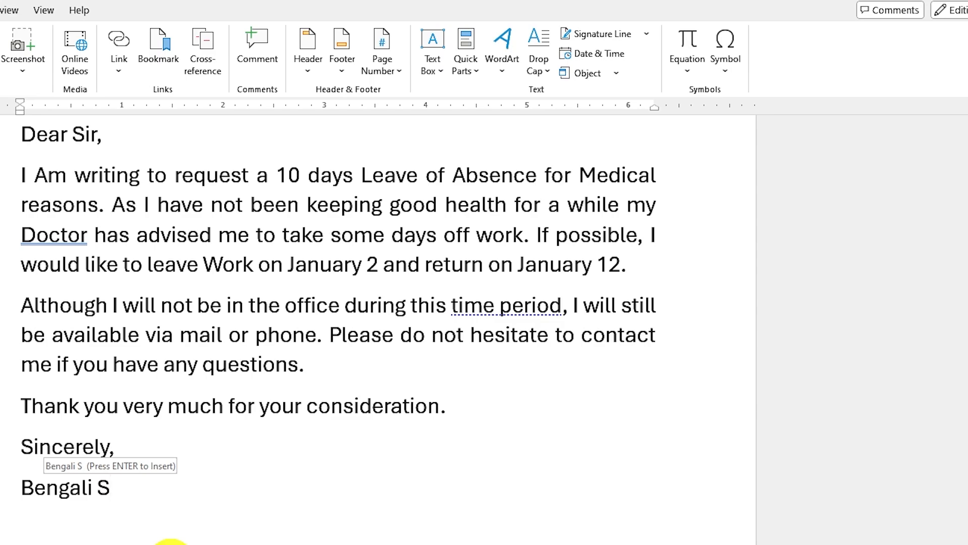
pyautogui.press('Return')
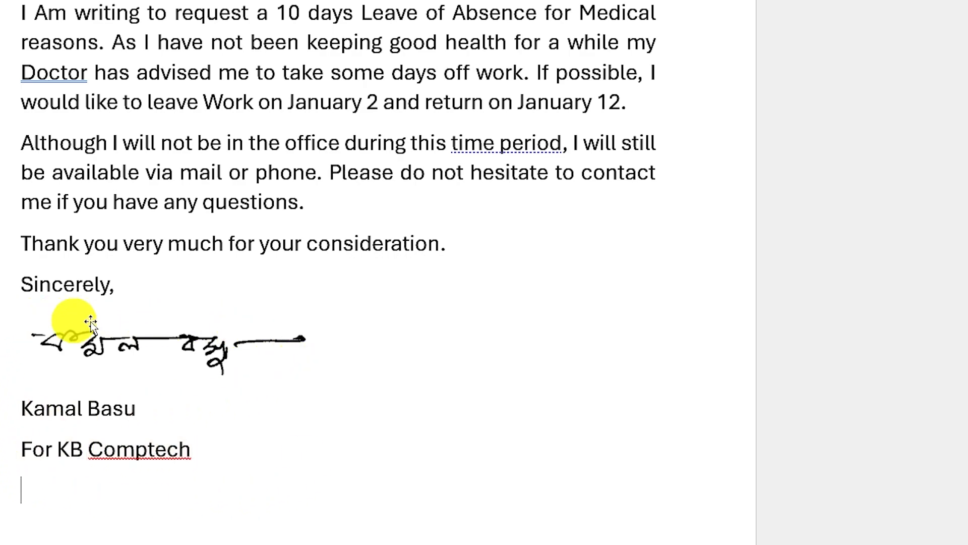
# - Swap the Bengali signature for the saved English signature block ('English S')
pyautogui.moveTo(202, 460)
pyautogui.mouseDown()
pyautogui.moveTo(38, 389)
pyautogui.moveTo(37, 335)
pyautogui.mouseUp()
pyautogui.press('Delete')
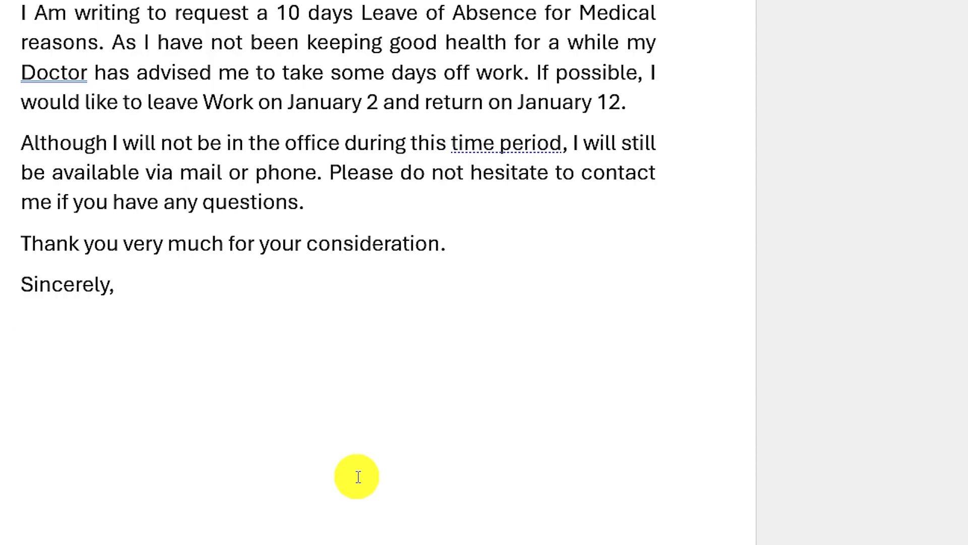
pyautogui.write('English S')
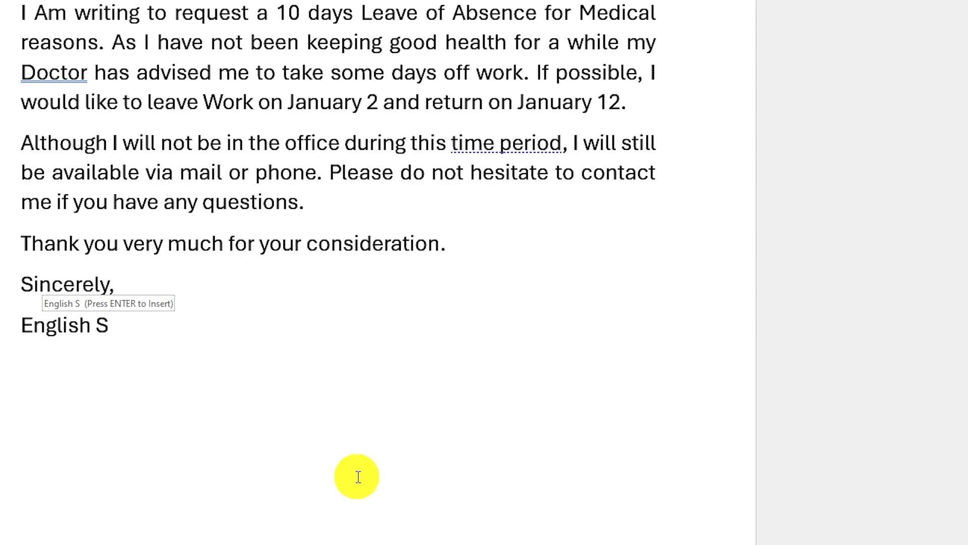
pyautogui.press('Return')
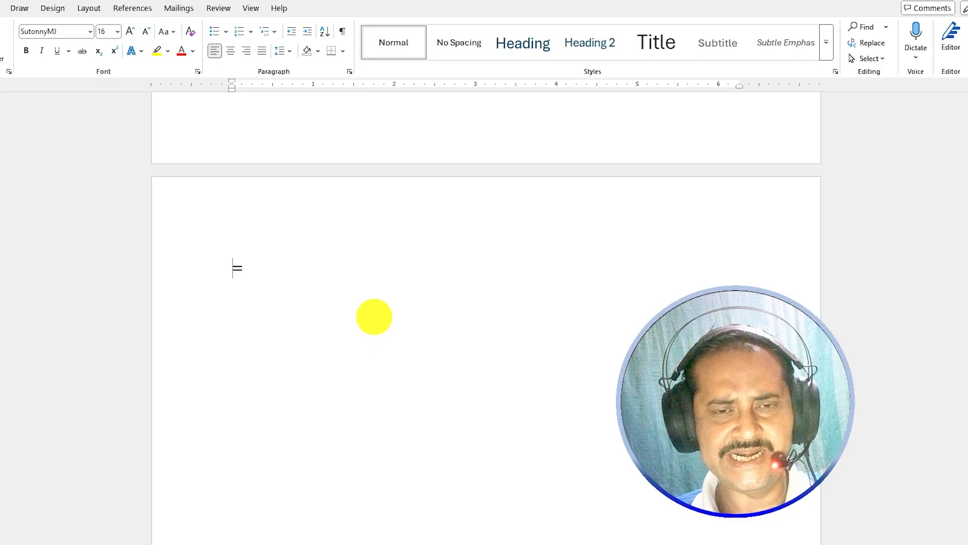
# - Generate two paragraphs of sample text with the =rand(2,2) formula
pyautogui.write('rand(2,2')
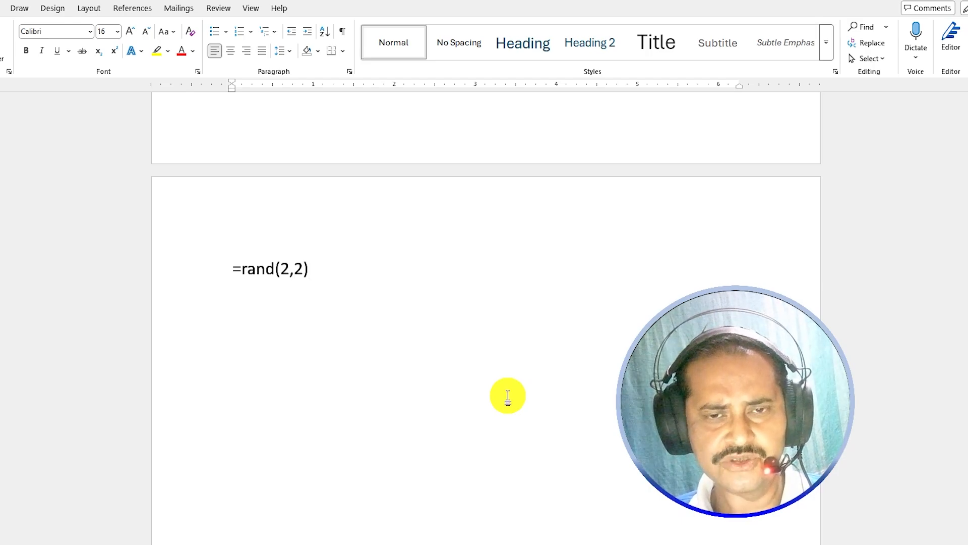
pyautogui.press('Return')
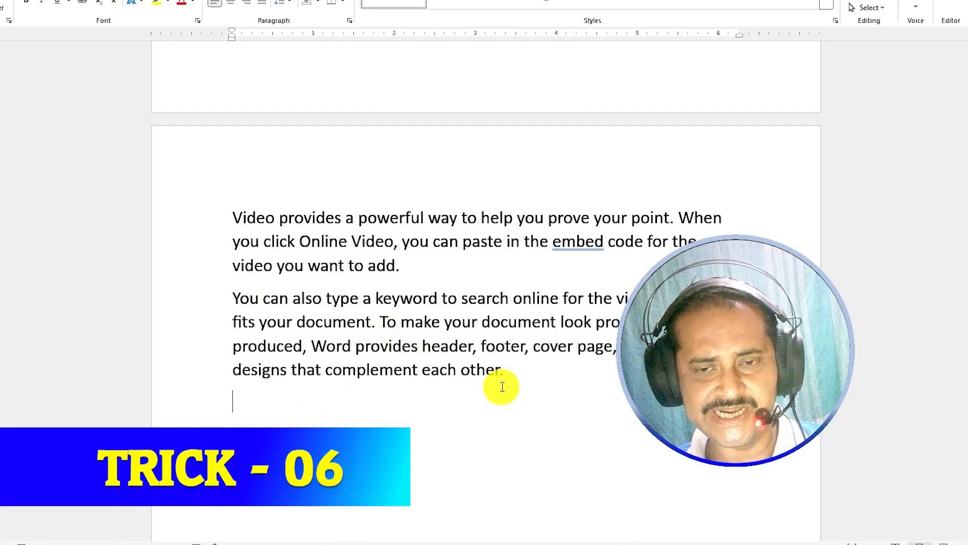
pyautogui.click(275, 217)
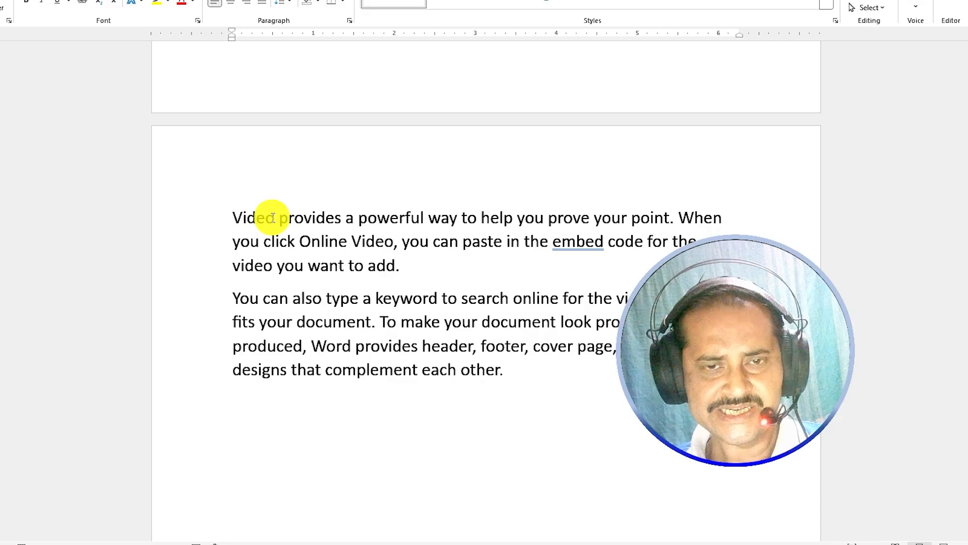
pyautogui.press('BackSpace')
pyautogui.press('BackSpace')
pyautogui.press('BackSpace')
pyautogui.press('BackSpace')
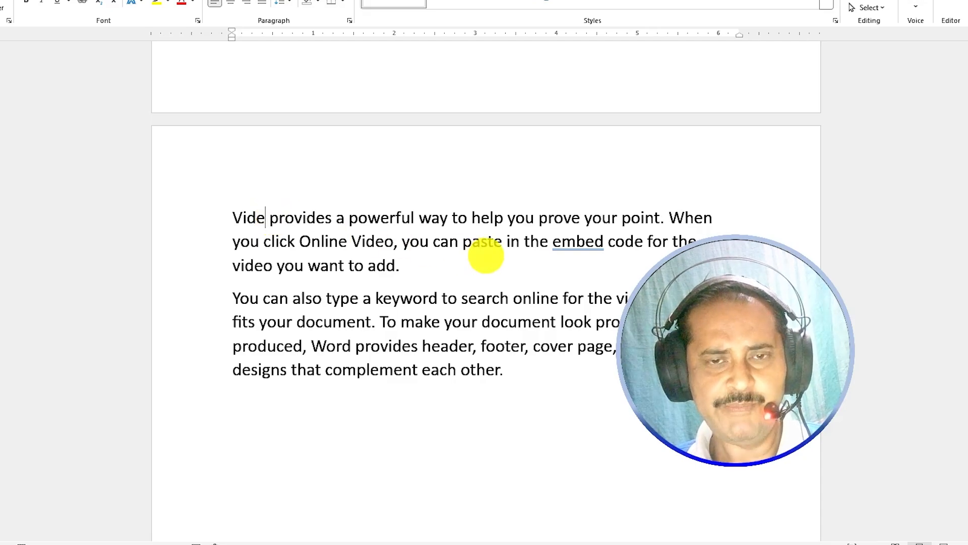
pyautogui.press('BackSpace')
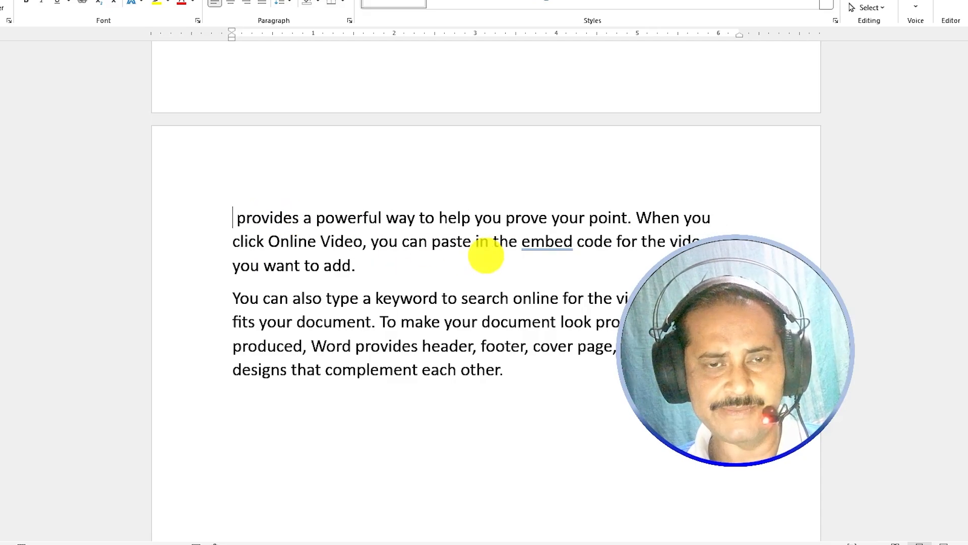
pyautogui.write('Video')
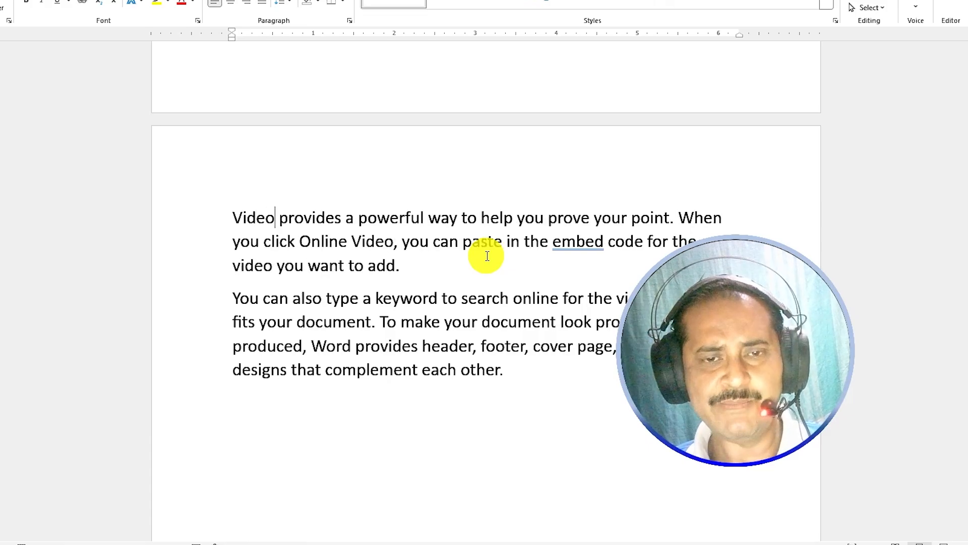
pyautogui.click(255, 409)
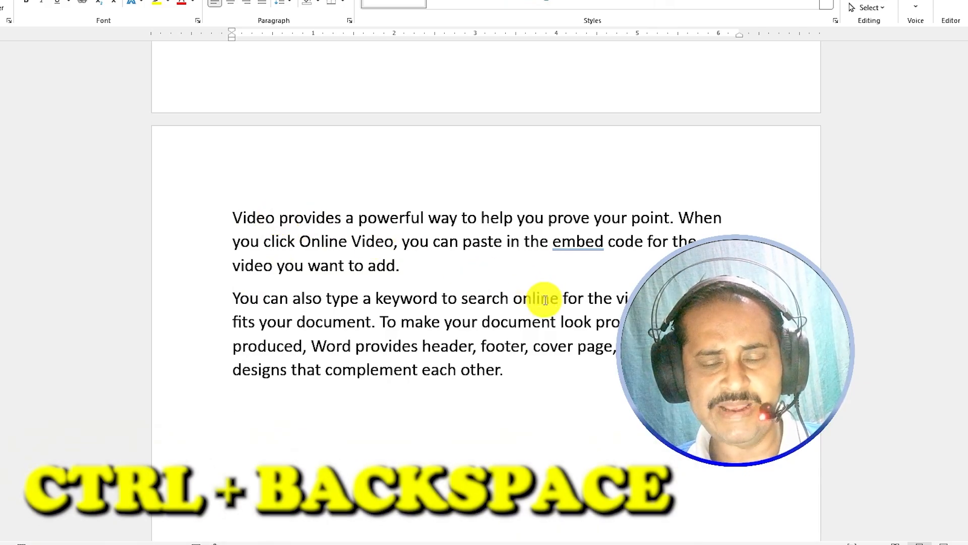
pyautogui.hotkey('ctrl', 'BackSpace')
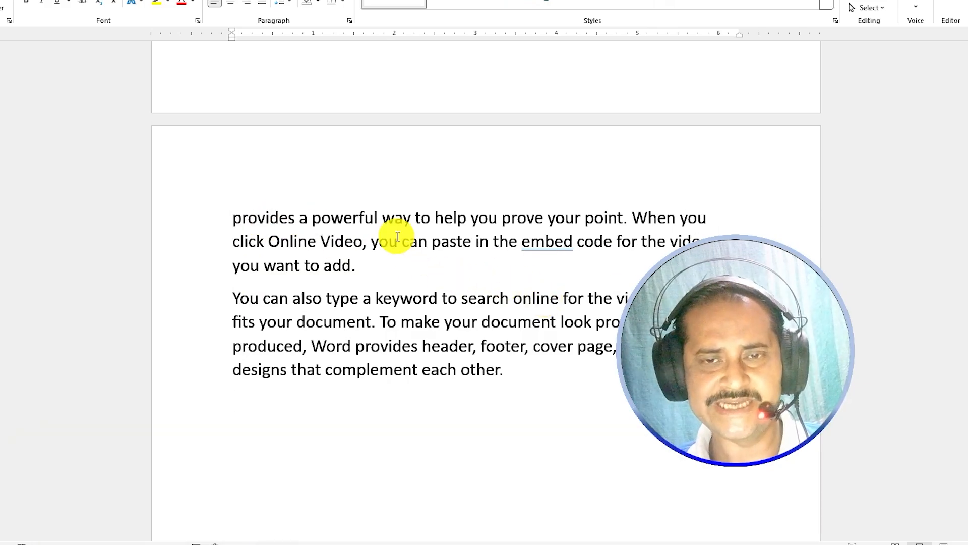
pyautogui.click(378, 218)
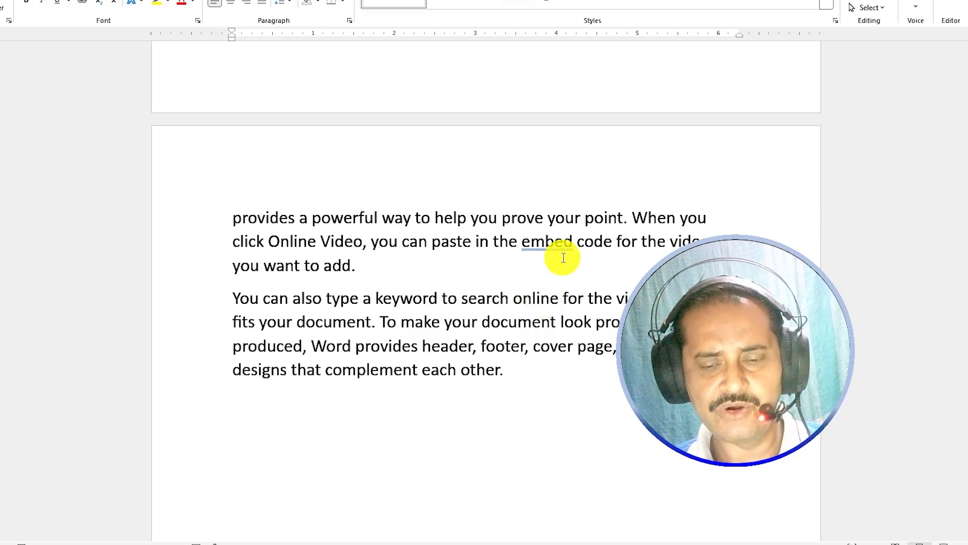
pyautogui.hotkey('ctrl', 'BackSpace')
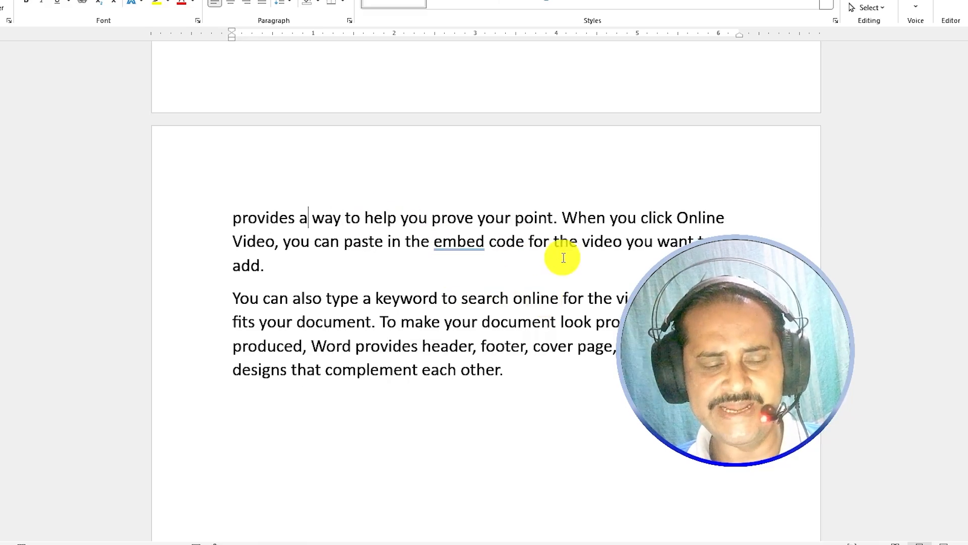
pyautogui.hotkey('ctrl', 'z')
pyautogui.hotkey('ctrl', 'z')
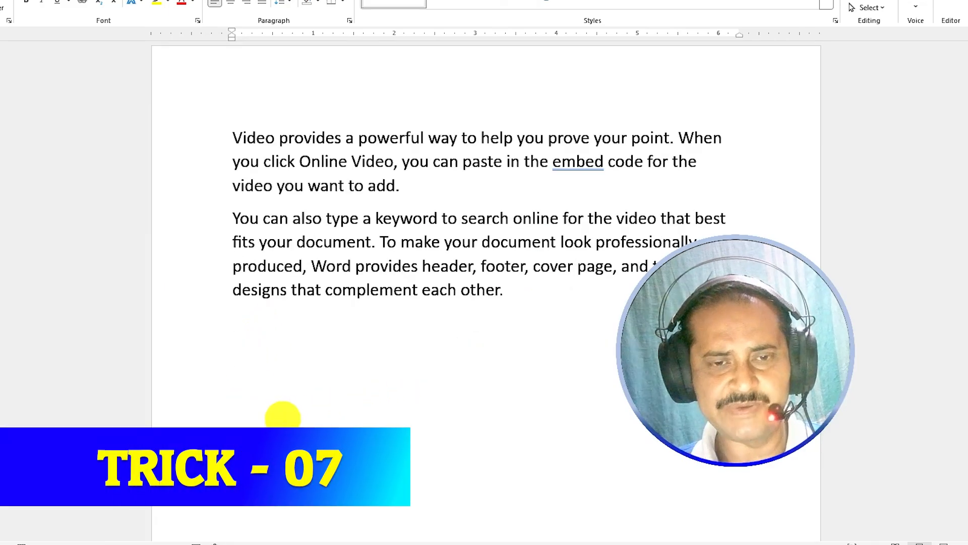
# - Type the filler lines 'lkjlkd' and 'sldkfjlkd' below the paragraphs
pyautogui.write('lkjlkd')
pyautogui.press('Return')
pyautogui.write('sldkfjlkd')
pyautogui.press('Return')
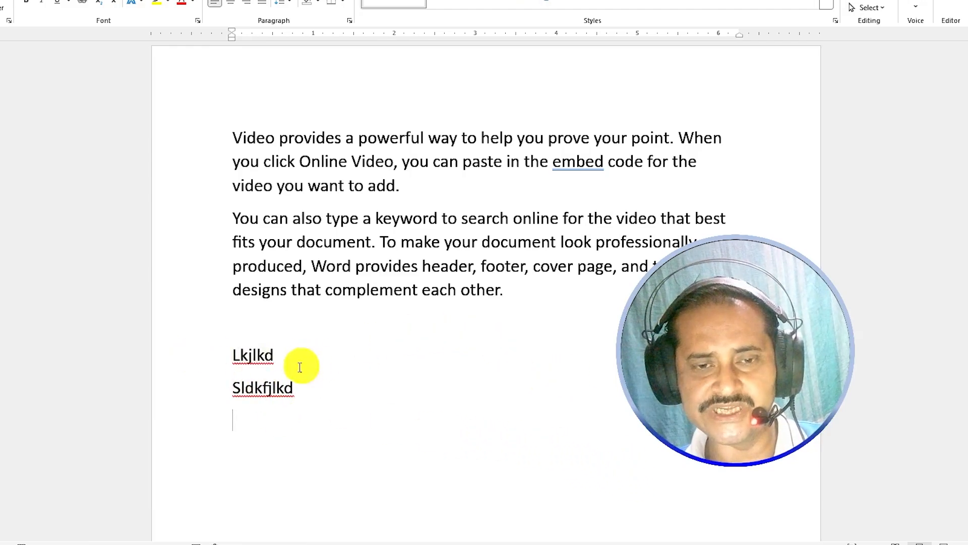
# - Use click-and-type to place 'sad dsa' and 'asd das' at different horizontal positions
pyautogui.click(442, 465)
pyautogui.scroll(-4, 483, 474)
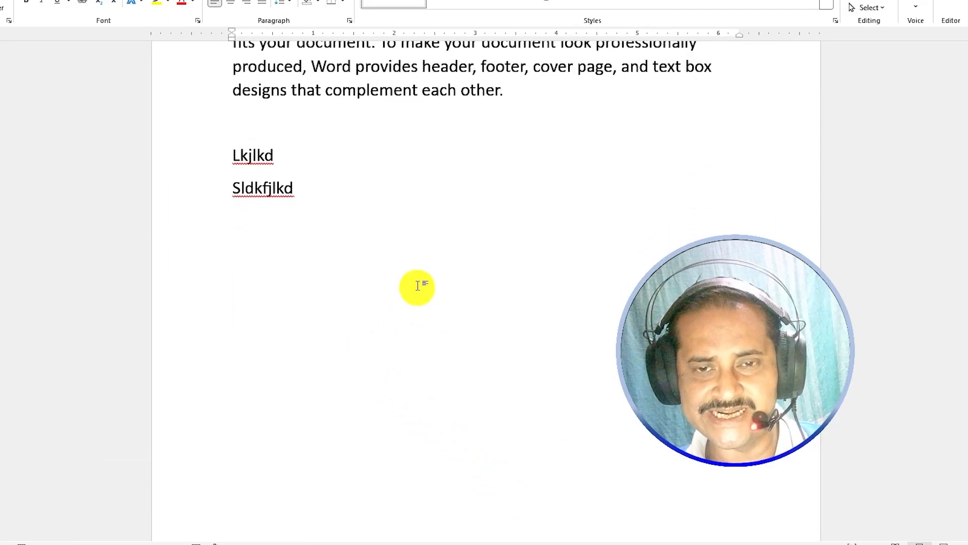
pyautogui.doubleClick(414, 258)
pyautogui.write('sad dsa')
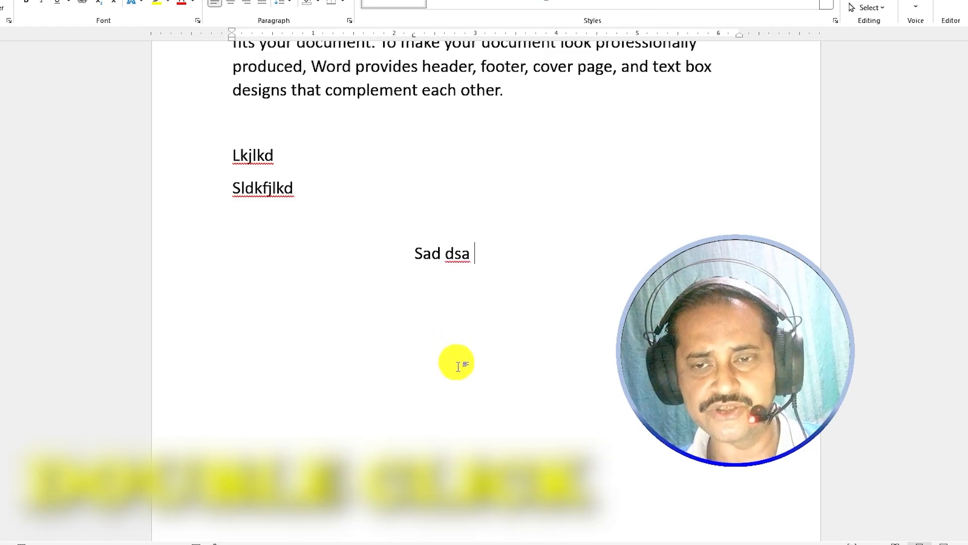
pyautogui.doubleClick(586, 362)
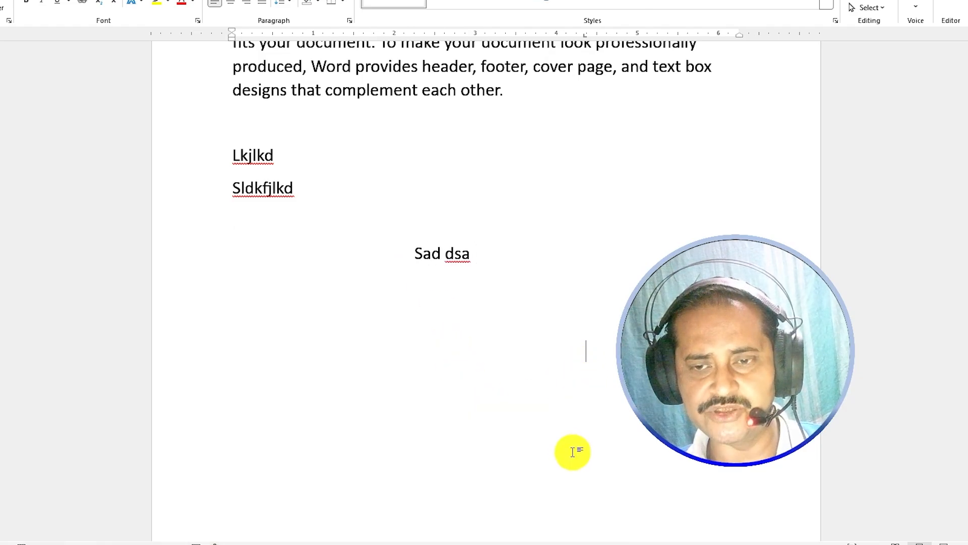
pyautogui.doubleClick(281, 371)
pyautogui.write('asd das')
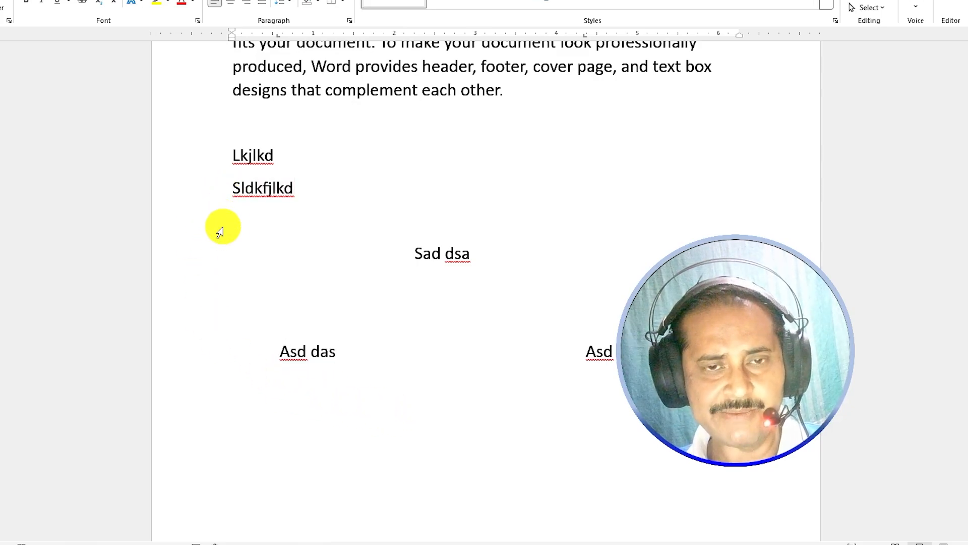
# - Try indenting the Sldkfjlkd line, then remove the indent and leading spaces again
pyautogui.click(232, 189)
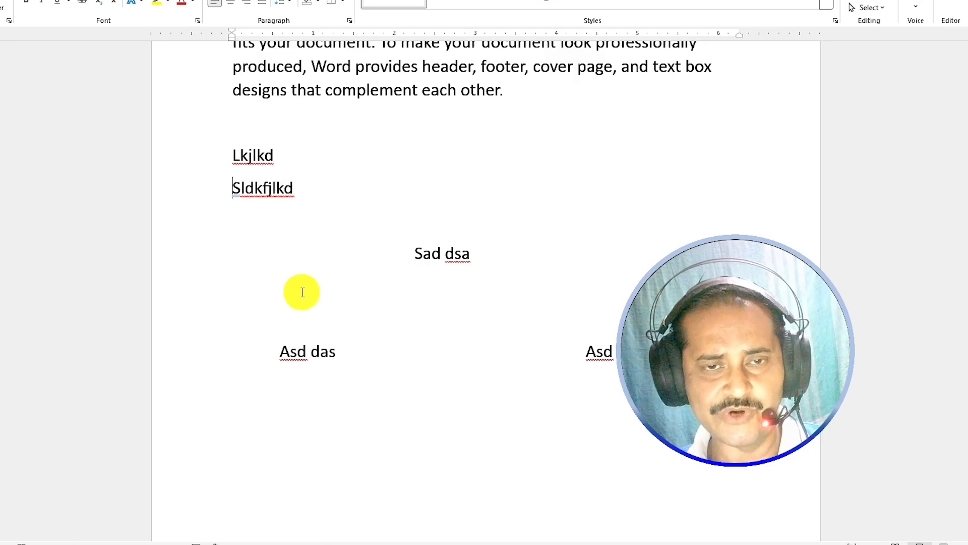
pyautogui.press('Tab')
pyautogui.press('Tab')
pyautogui.press('Tab')
pyautogui.press('BackSpace')
pyautogui.press('BackSpace')
pyautogui.press('BackSpace')
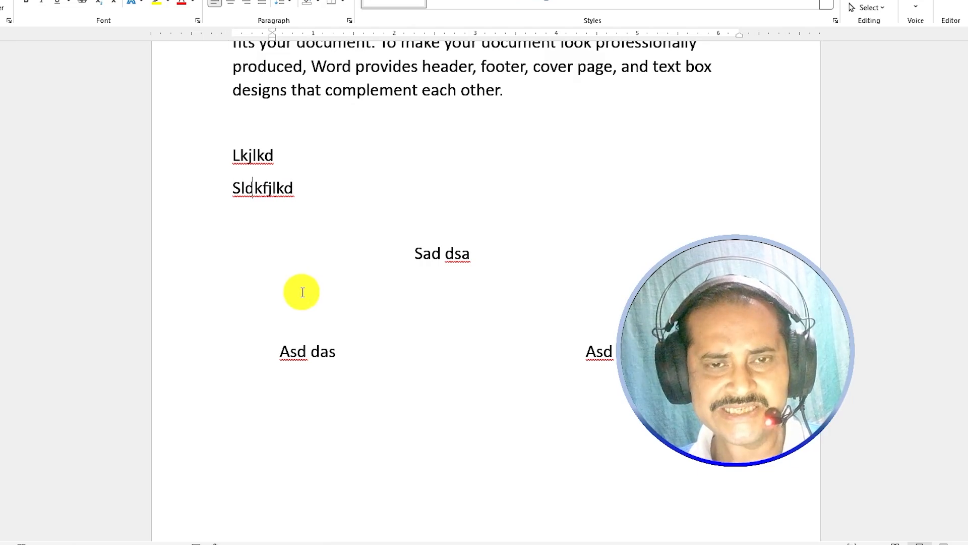
pyautogui.press('Return')
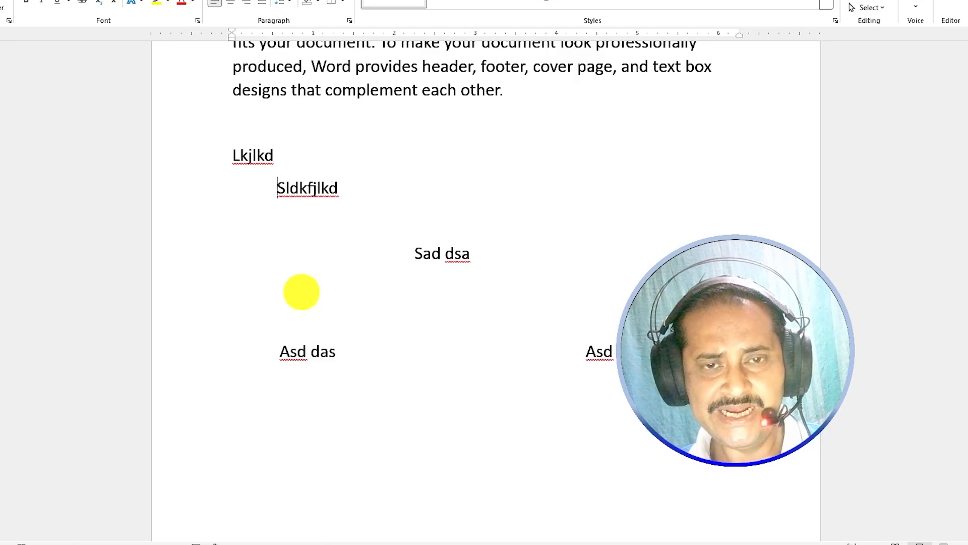
pyautogui.press('BackSpace')
pyautogui.press('BackSpace')
pyautogui.press('BackSpace')
pyautogui.press('BackSpace')
pyautogui.press('BackSpace')
pyautogui.press('BackSpace')
pyautogui.press('BackSpace')
pyautogui.press('BackSpace')
pyautogui.press('BackSpace')
pyautogui.press('BackSpace')
pyautogui.press('BackSpace')
pyautogui.press('BackSpace')
pyautogui.press('BackSpace')
pyautogui.press('BackSpace')
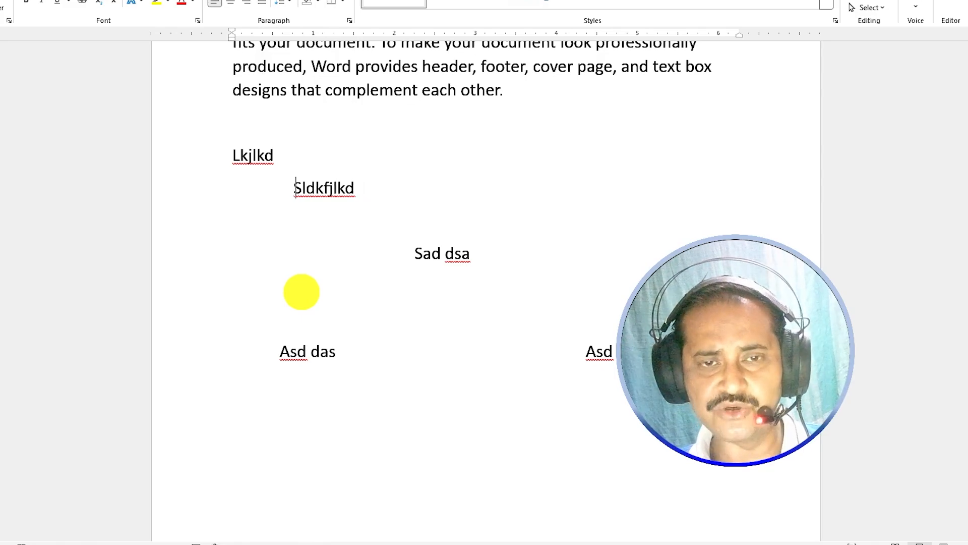
pyautogui.press('BackSpace')
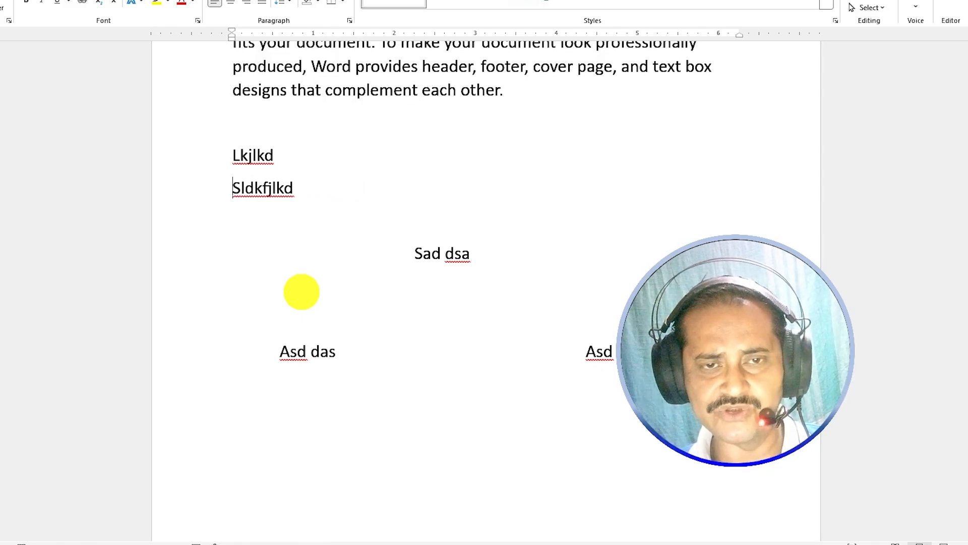
# - Add 'Sad asd' on the left and start 'A d sa' further right
pyautogui.doubleClick(302, 292)
pyautogui.write('Sad asd')
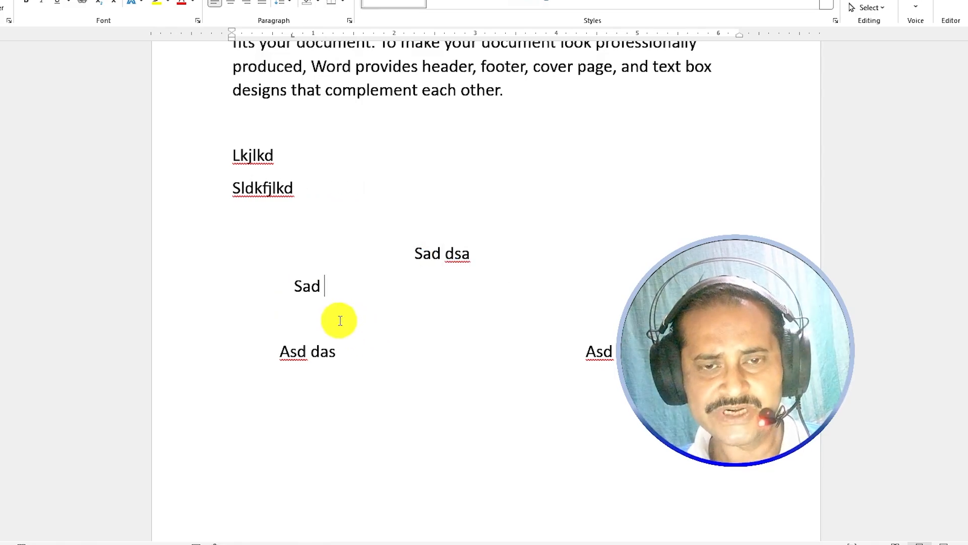
pyautogui.doubleClick(447, 323)
pyautogui.write('A d sa')
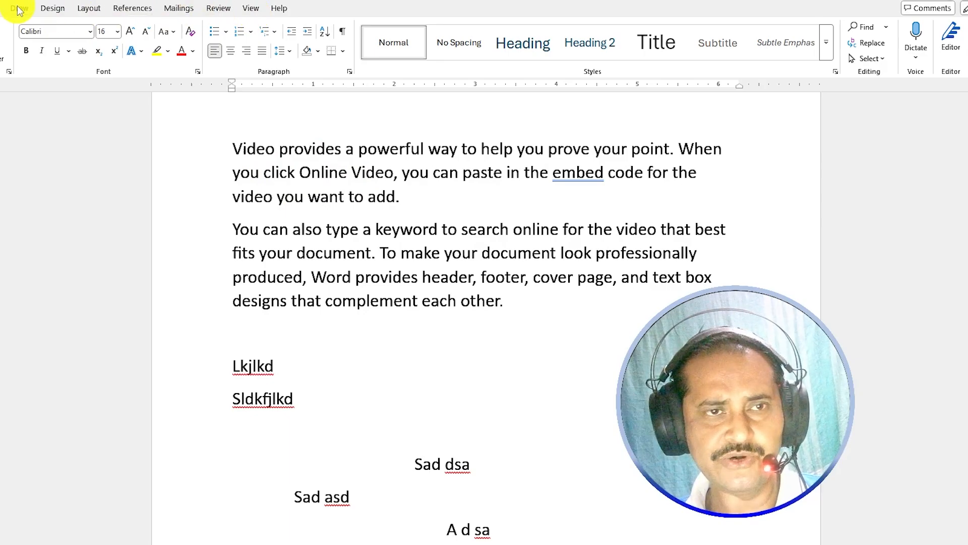
# - Collapse and restore the ribbon, first by double-clicking the Insert tab, then with Ctrl+F1
pyautogui.click(2, 9)
pyautogui.doubleClick(2, 9)
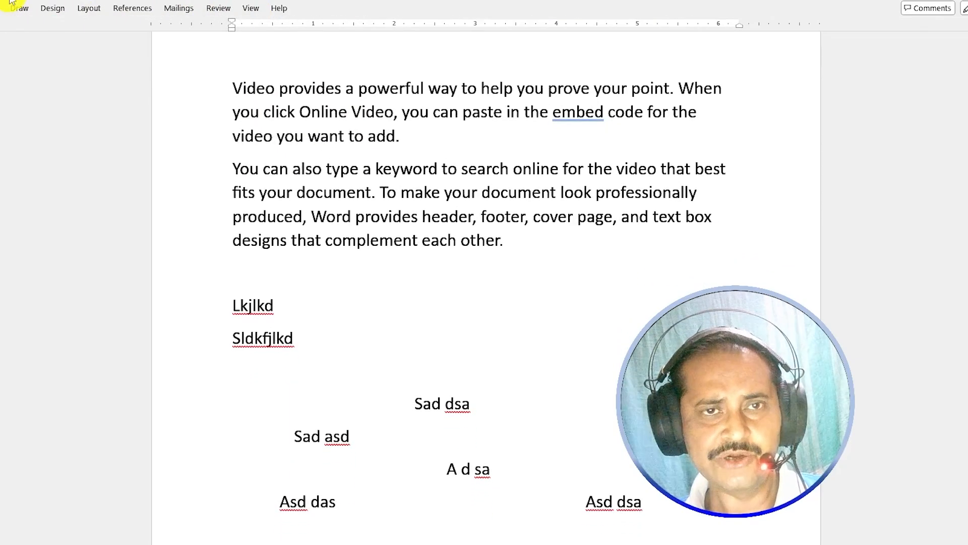
pyautogui.doubleClick(2, 9)
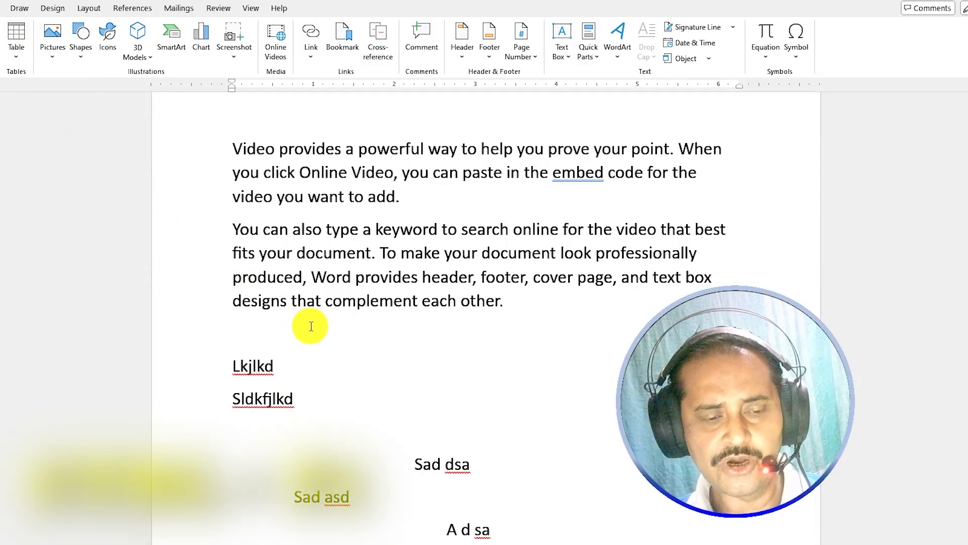
pyautogui.hotkey('ctrl', 'F1')
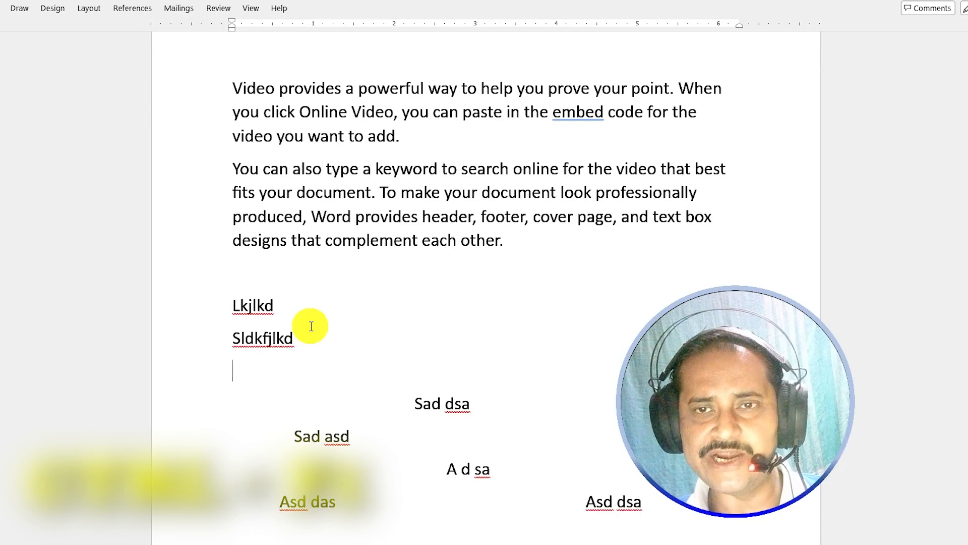
pyautogui.hotkey('ctrl', 'F1')
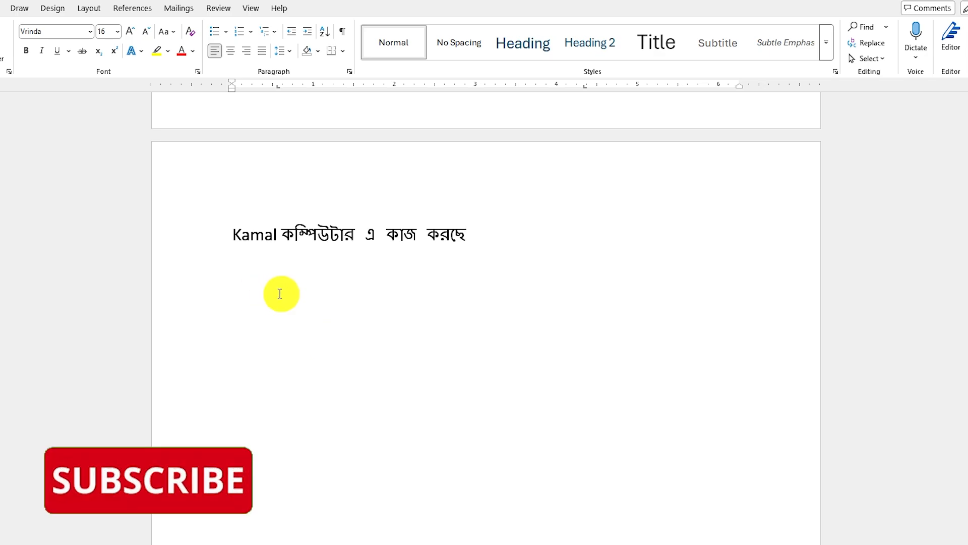
# - Select the whole Bengali sentence and cut it from the page
pyautogui.click(90, 35)
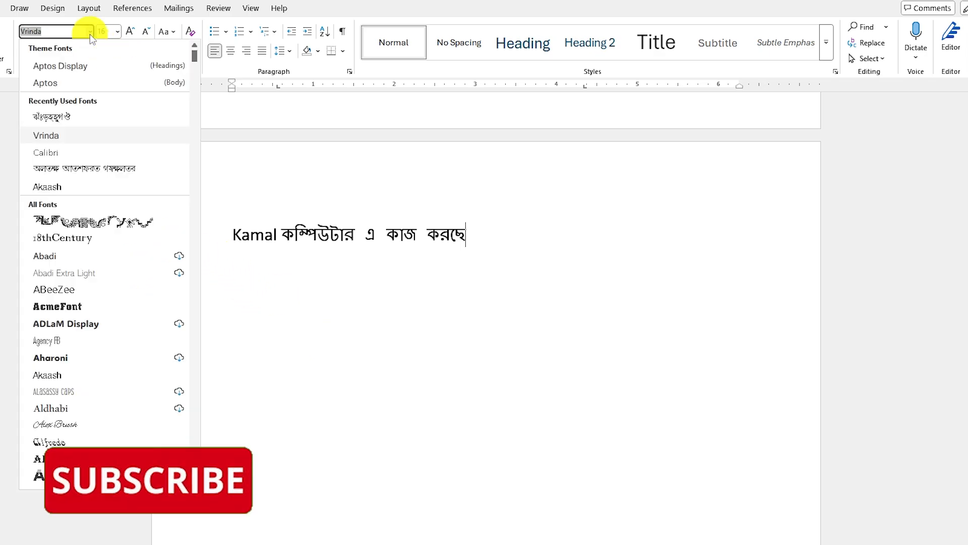
pyautogui.click(90, 35)
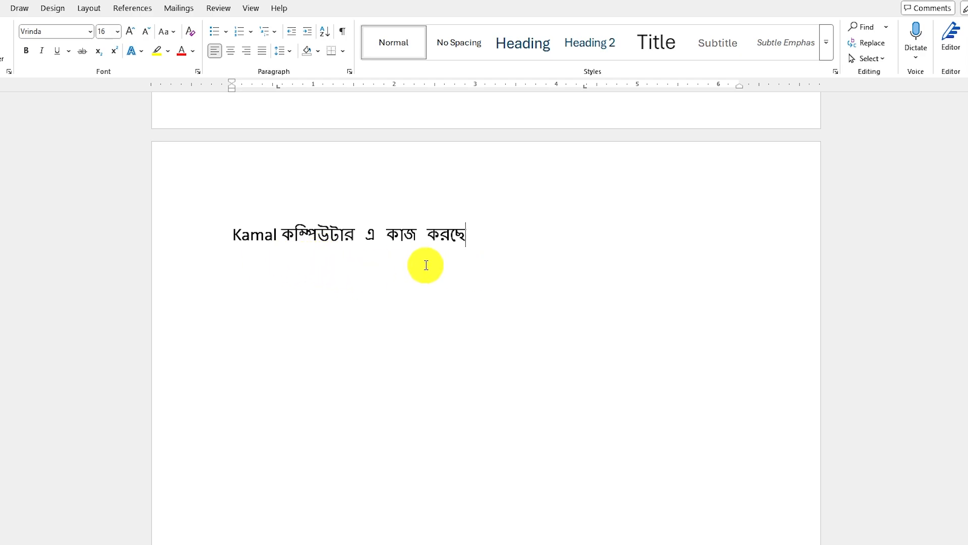
pyautogui.click(476, 231)
pyautogui.moveTo(478, 232); pyautogui.dragTo(201, 234)
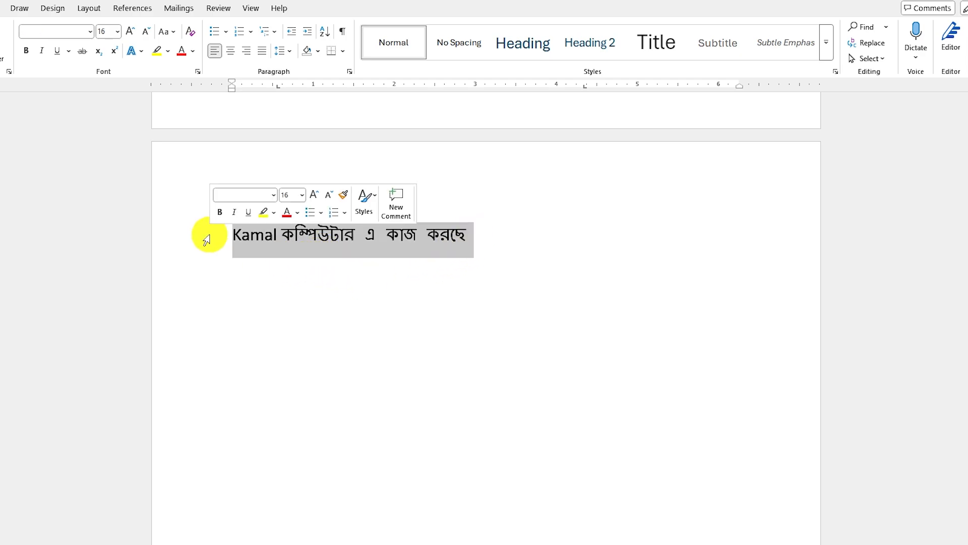
pyautogui.hotkey('ctrl', 'x')
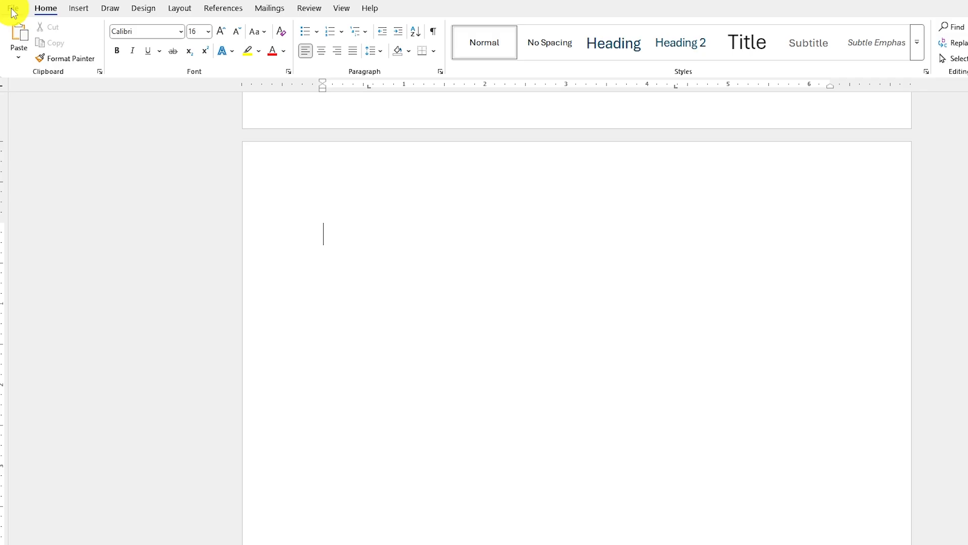
# - Go to the Customize Ribbon page of Word Options
pyautogui.click(12, 11)
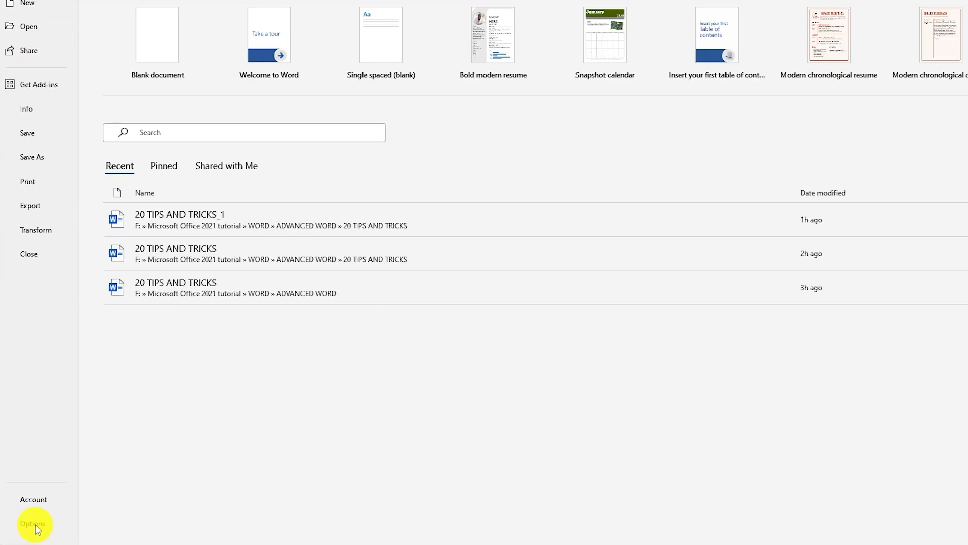
pyautogui.click(33, 524)
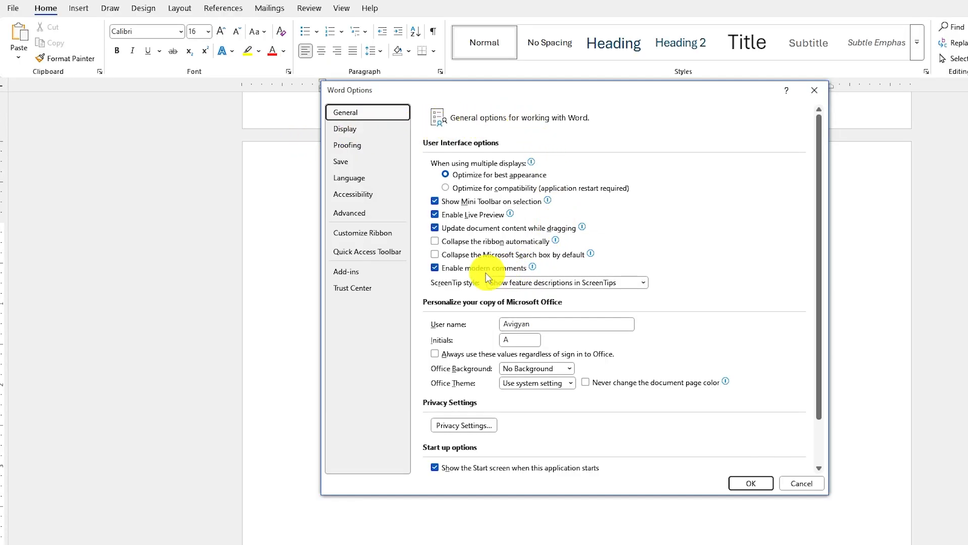
pyautogui.click(363, 236)
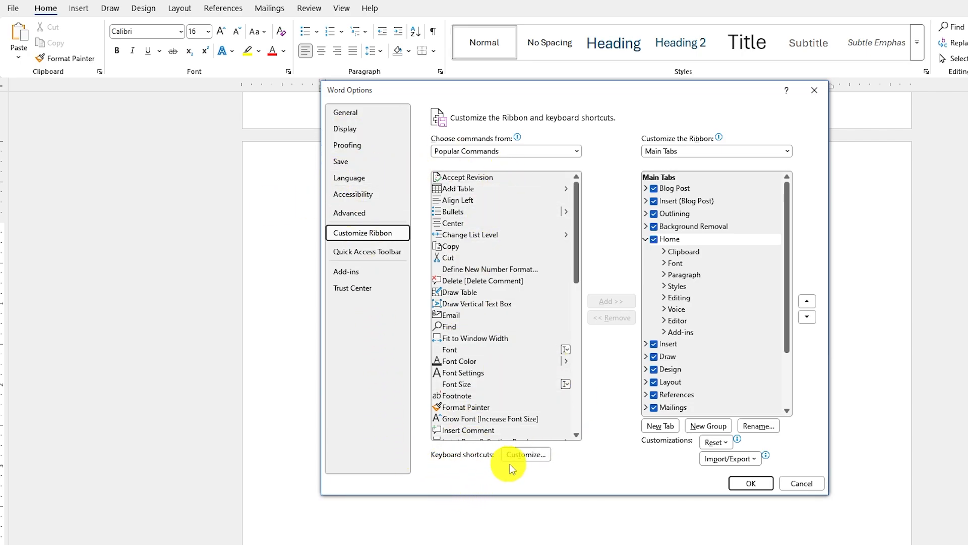
# - Assign the shortcut Ctrl+Num 1 to the Vrinda font in Customize Keyboard
pyautogui.click(527, 455)
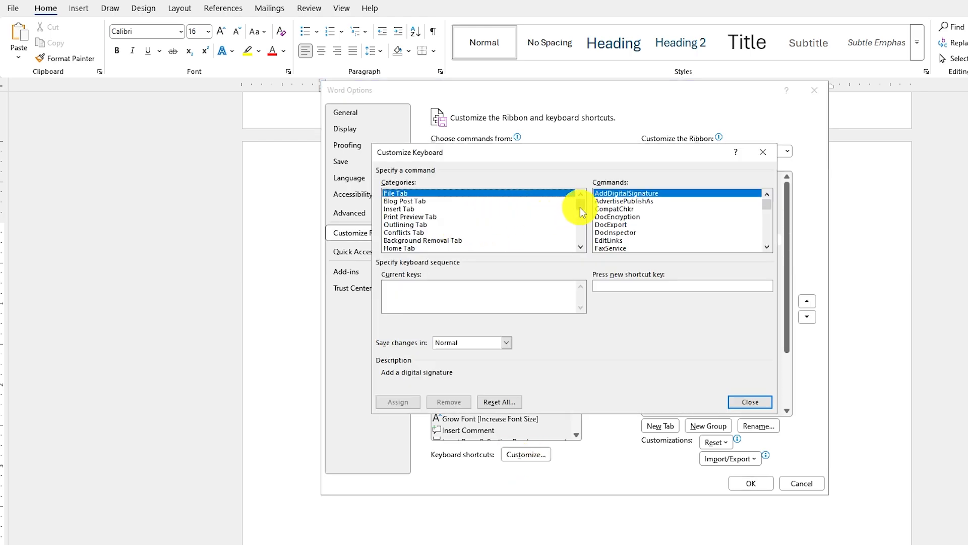
pyautogui.moveTo(580, 202); pyautogui.dragTo(586, 254)
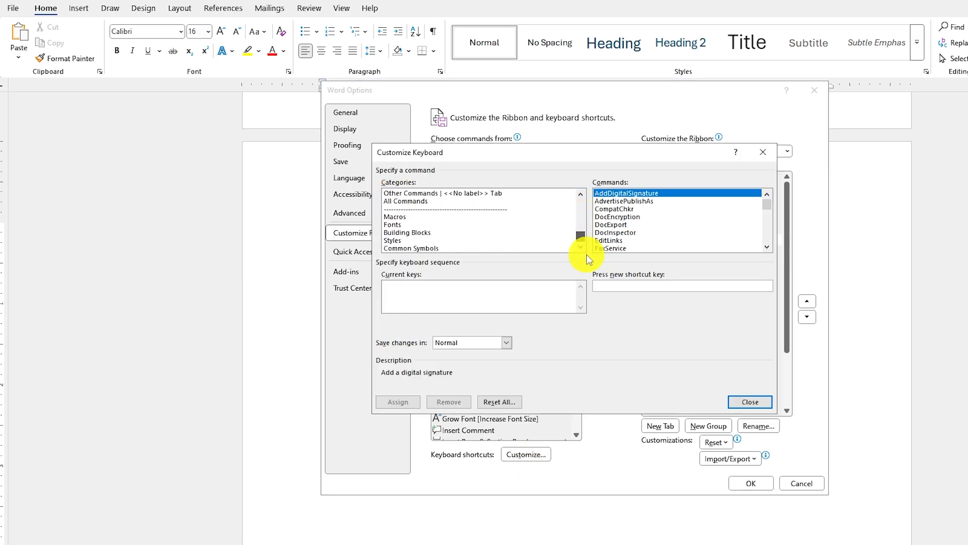
pyautogui.click(393, 224)
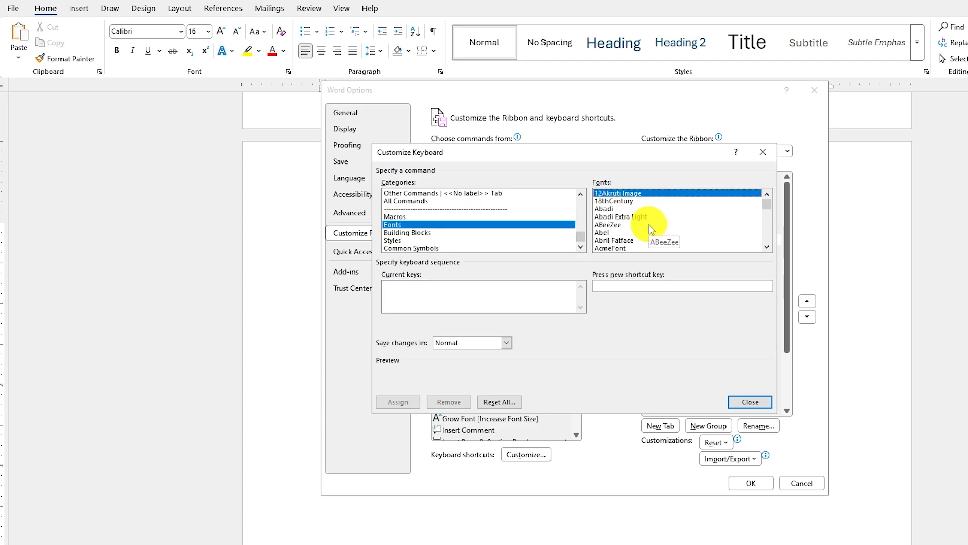
pyautogui.press('v')
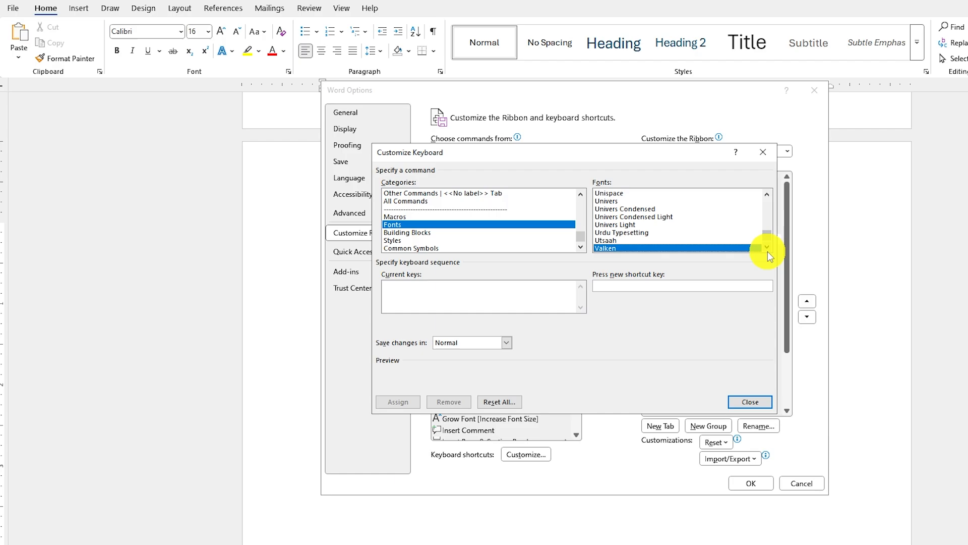
pyautogui.click(768, 250)
pyautogui.click(767, 250)
pyautogui.click(768, 250)
pyautogui.click(768, 250)
pyautogui.click(767, 250)
pyautogui.click(768, 250)
pyautogui.click(618, 242)
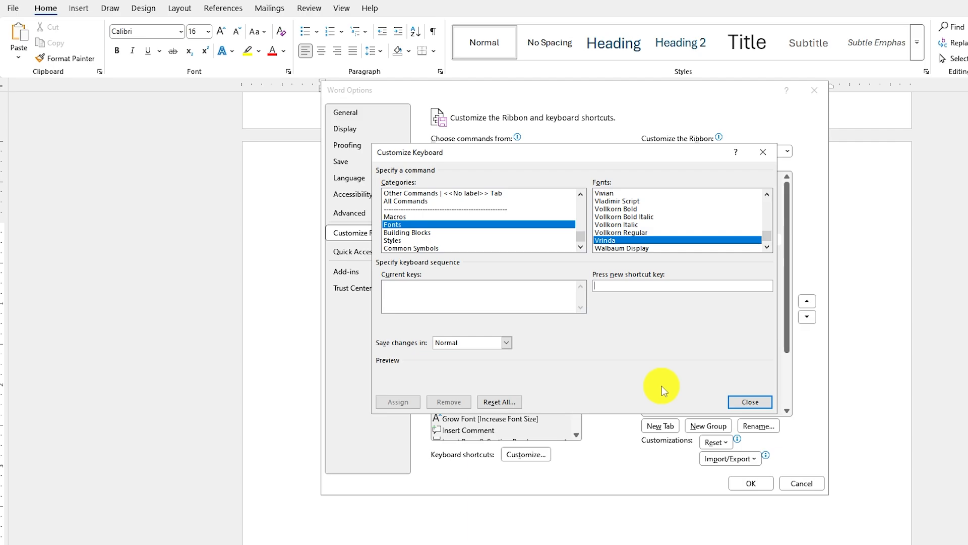
pyautogui.press('ctrl+KP_1')
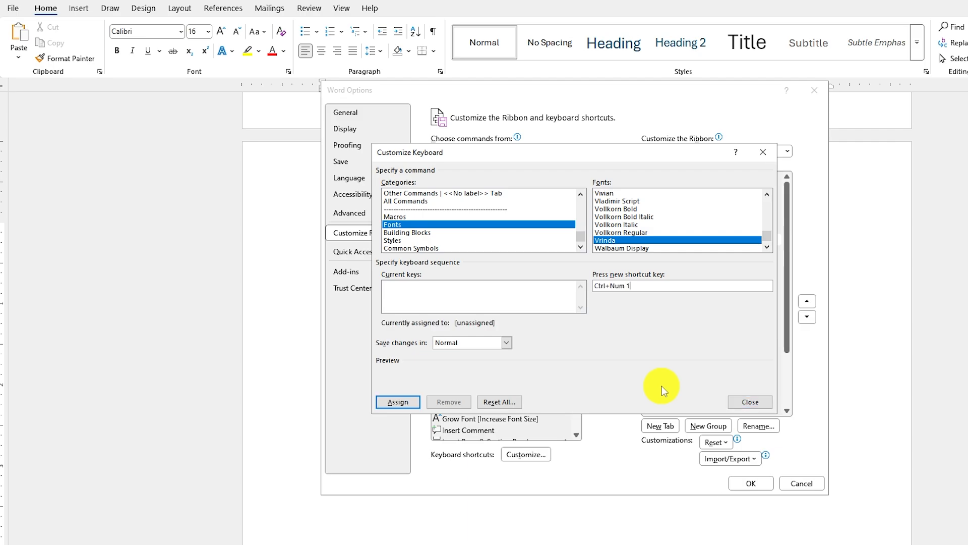
pyautogui.click(404, 401)
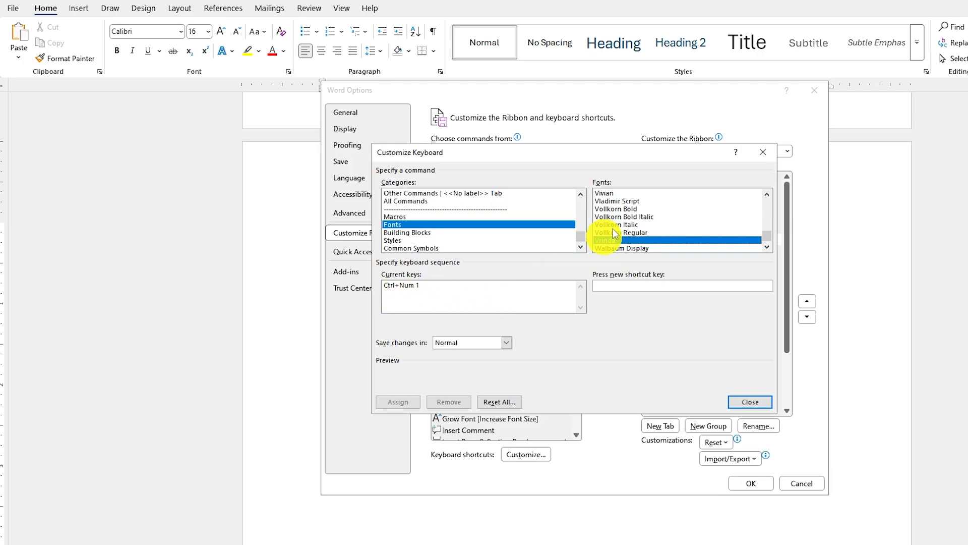
# - Assign Ctrl+Num 2 to the Calibri font, then close Customize Keyboard and confirm Options
pyautogui.click(606, 193)
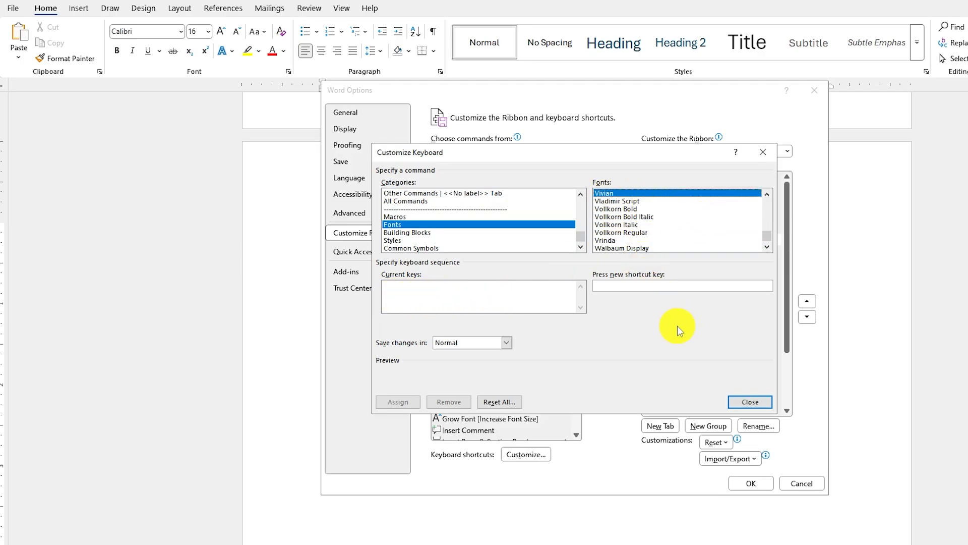
pyautogui.press('c')
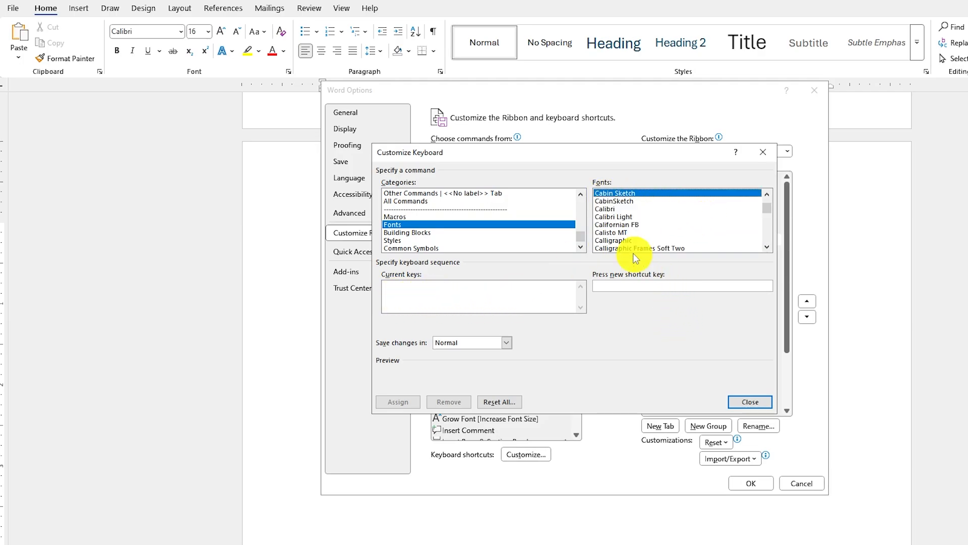
pyautogui.click(611, 208)
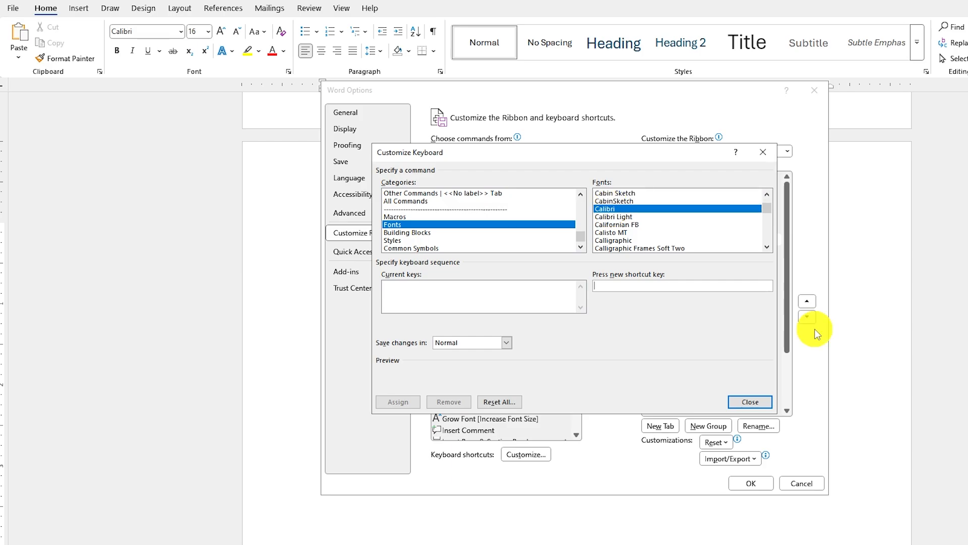
pyautogui.press('ctrl+KP_2')
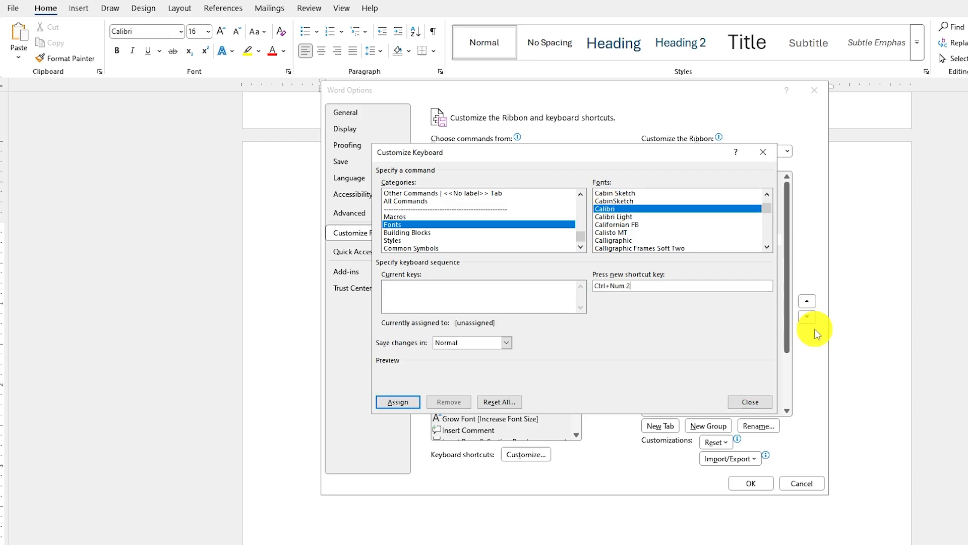
pyautogui.click(401, 402)
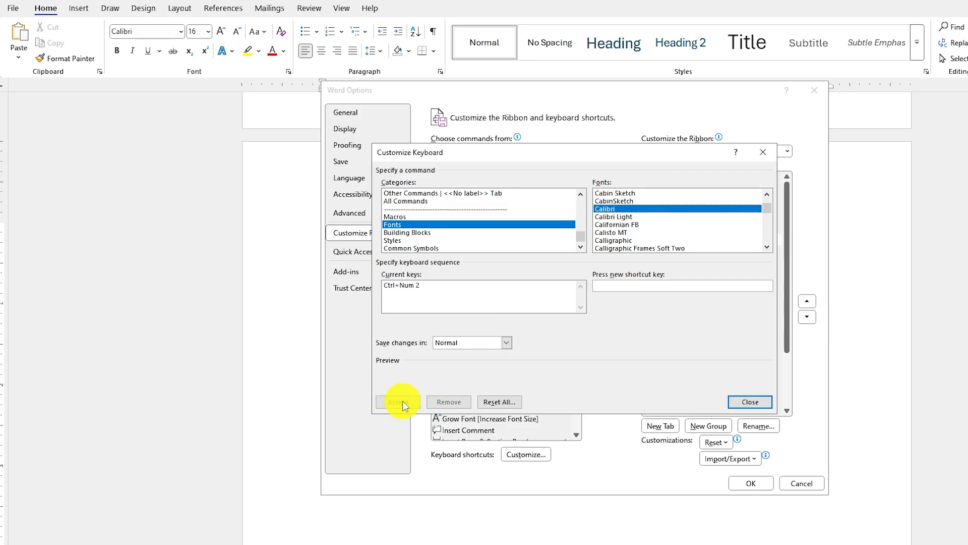
pyautogui.click(751, 402)
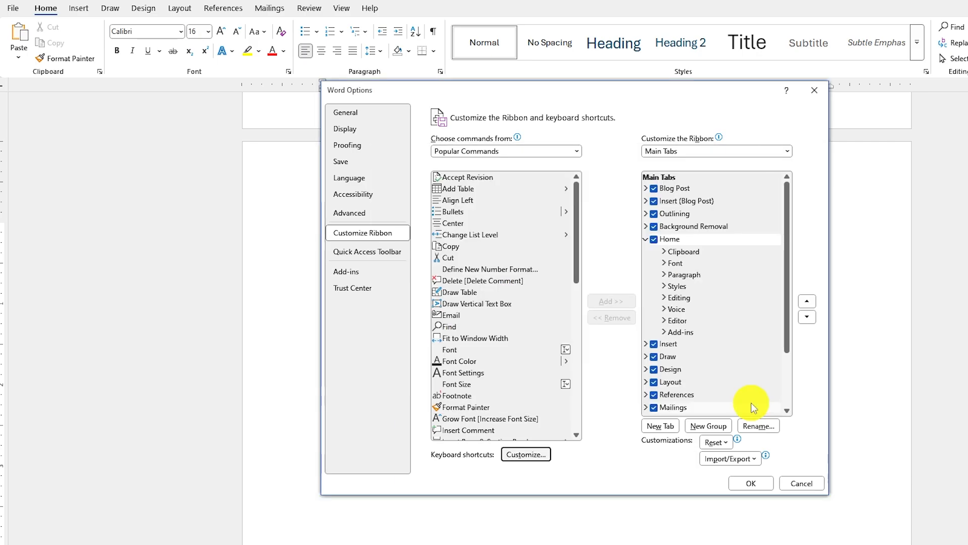
pyautogui.click(753, 484)
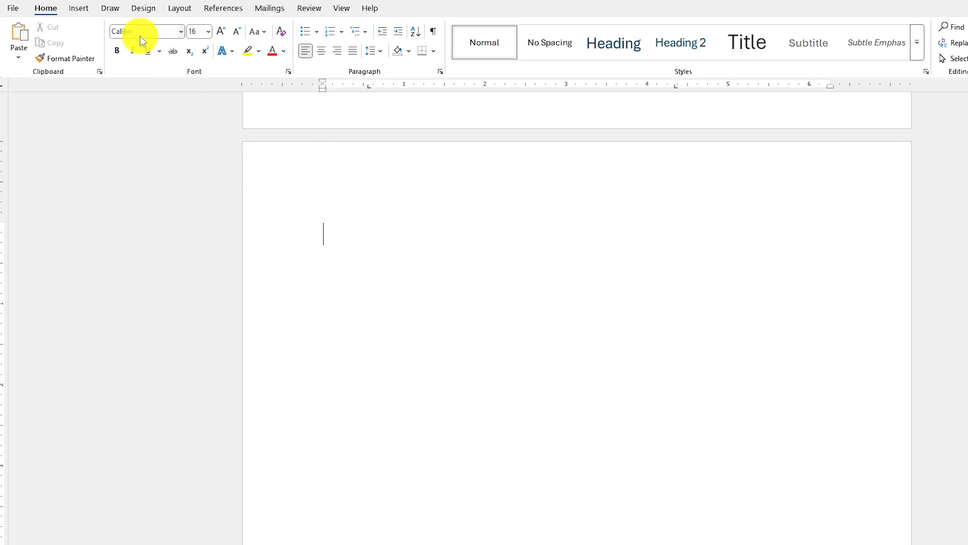
# - Type a name, then switch to Vrinda with Ctrl+Alt+B and type Bengali text
pyautogui.write('kamal')
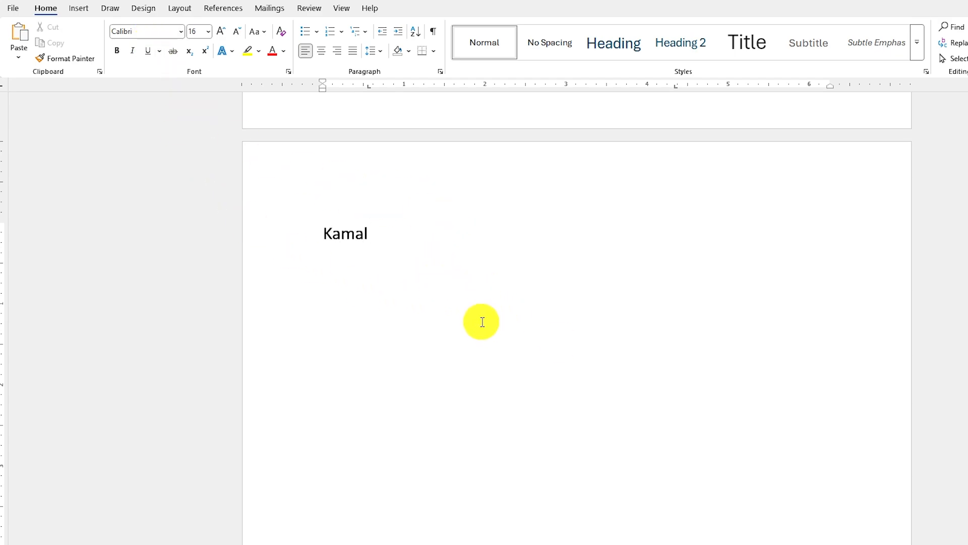
pyautogui.hotkey('ctrl', 'alt', 'b')
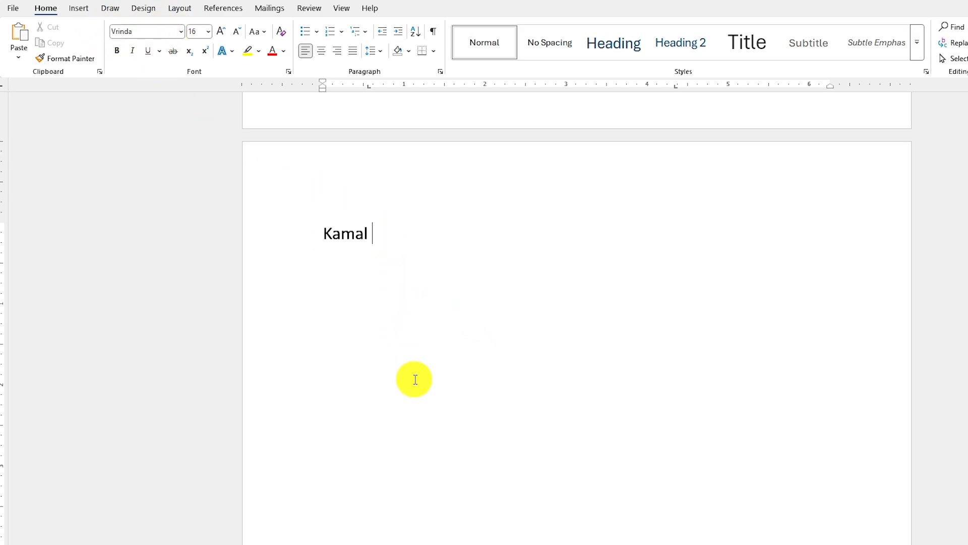
pyautogui.write('কম্পিউটার এ')
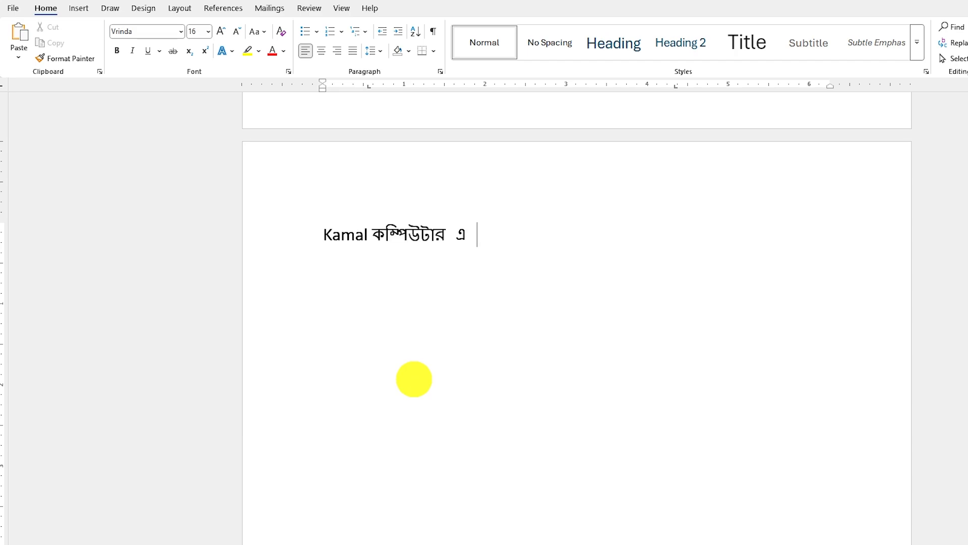
# - Switch the input language back to English with Alt+Shift and type test text
pyautogui.press('alt')
pyautogui.press('alt')
pyautogui.hotkey('alt', 'shift')
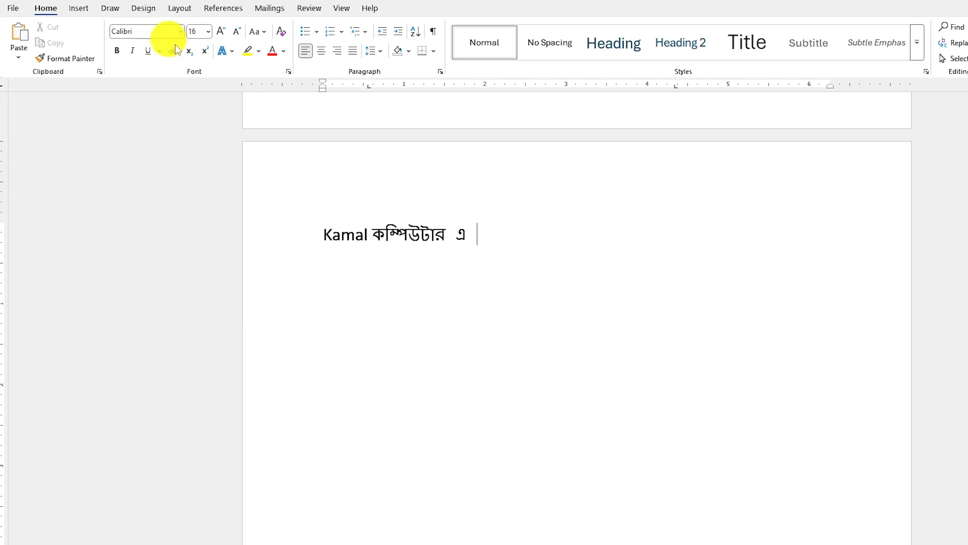
pyautogui.write('jkashjkashd jka')
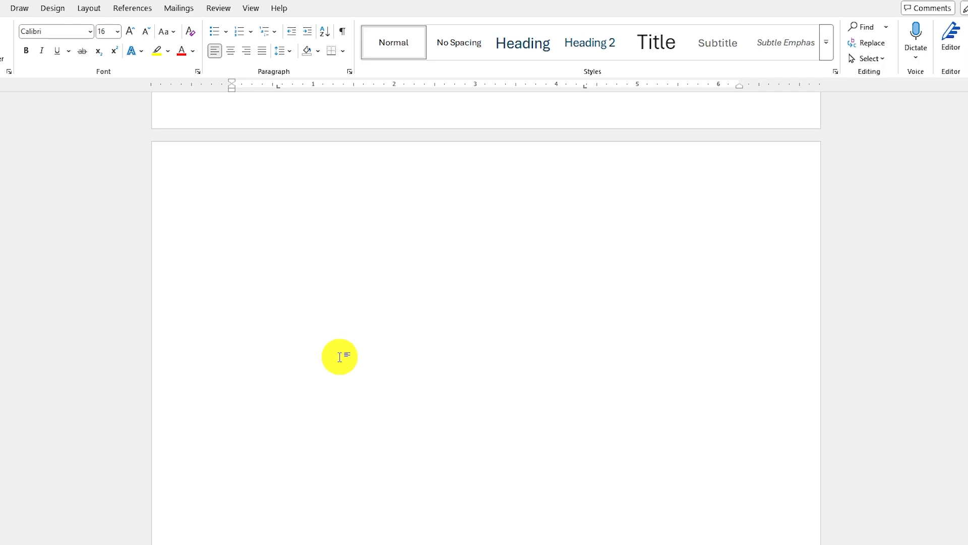
# - Type and select 'KB Comptech', then reach AutoCorrect Options under Proofing
pyautogui.write('KB Comptech')
pyautogui.moveTo(239, 240); pyautogui.dragTo(335, 232)
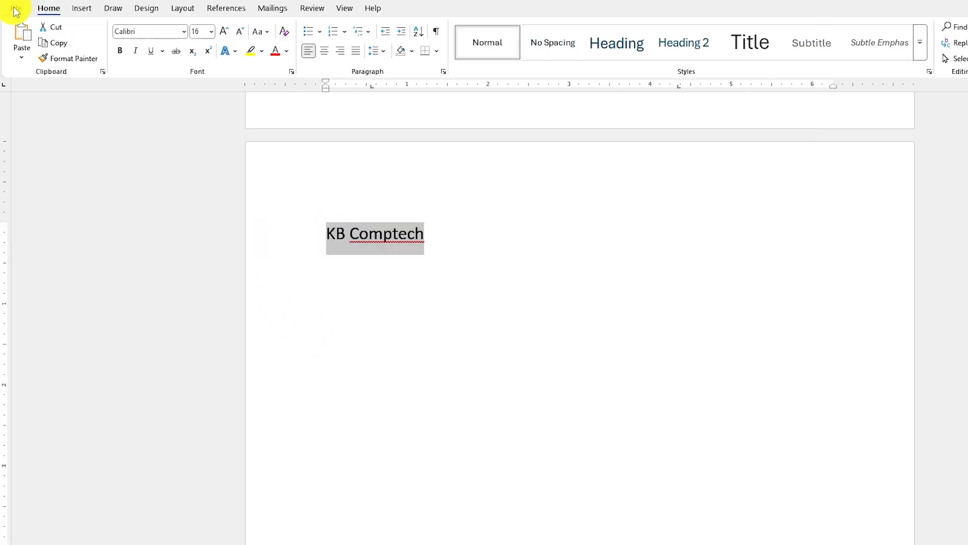
pyautogui.click(17, 10)
pyautogui.click(40, 531)
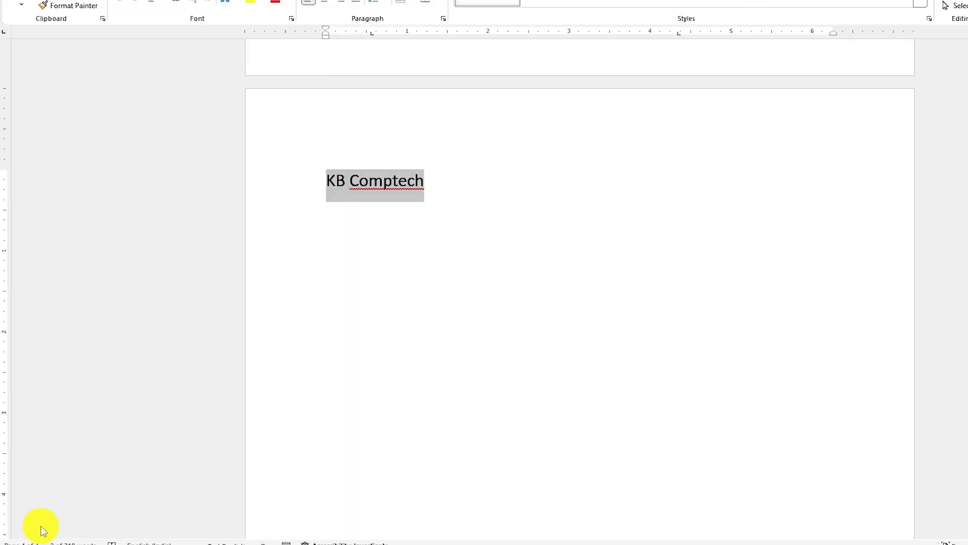
pyautogui.click(365, 146)
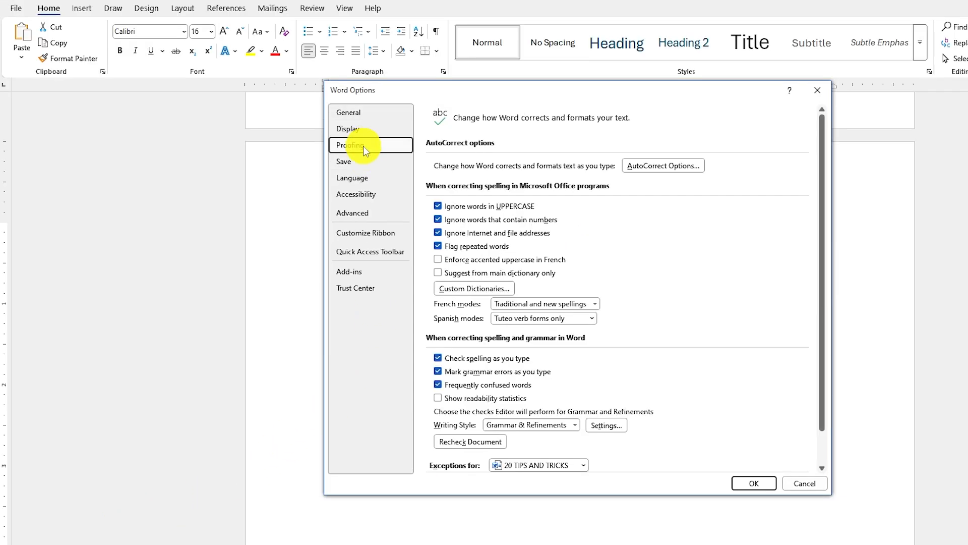
pyautogui.click(673, 167)
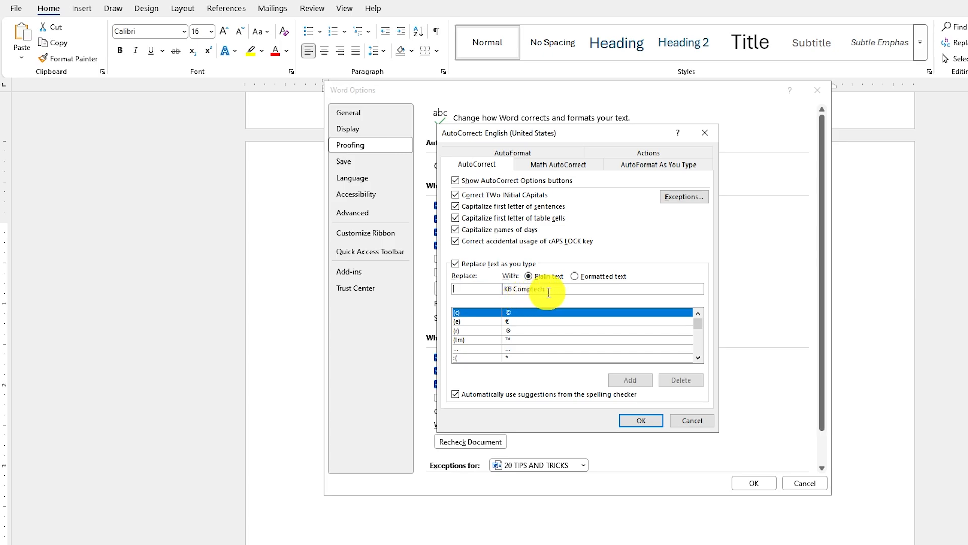
# - Add an AutoCorrect entry replacing 'kb' with formatted text 'KB Comptech'
pyautogui.click(468, 293)
pyautogui.write('kb')
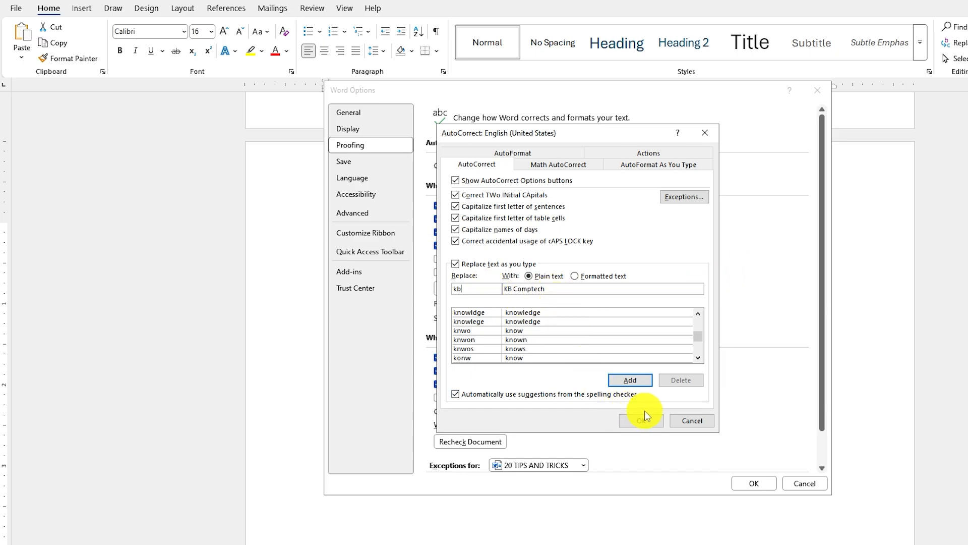
pyautogui.click(602, 276)
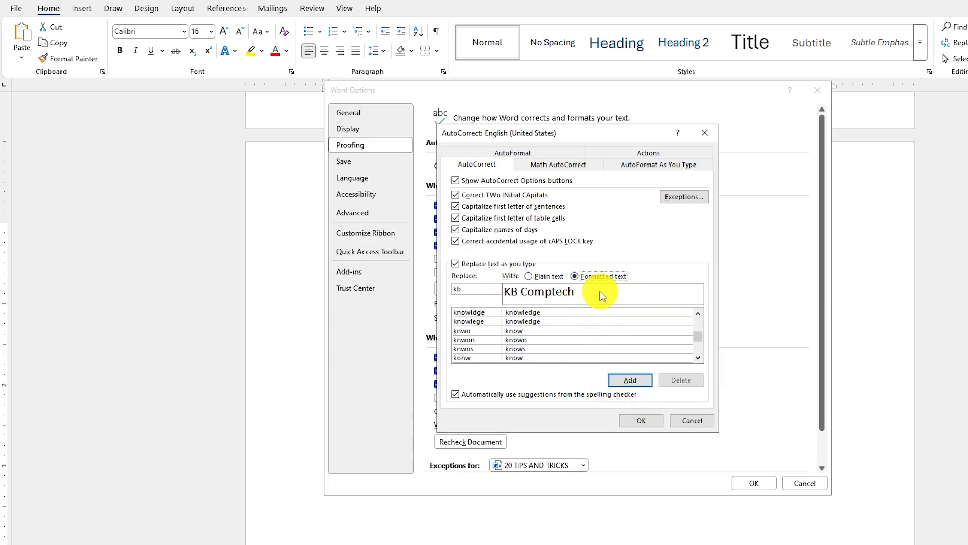
pyautogui.click(640, 382)
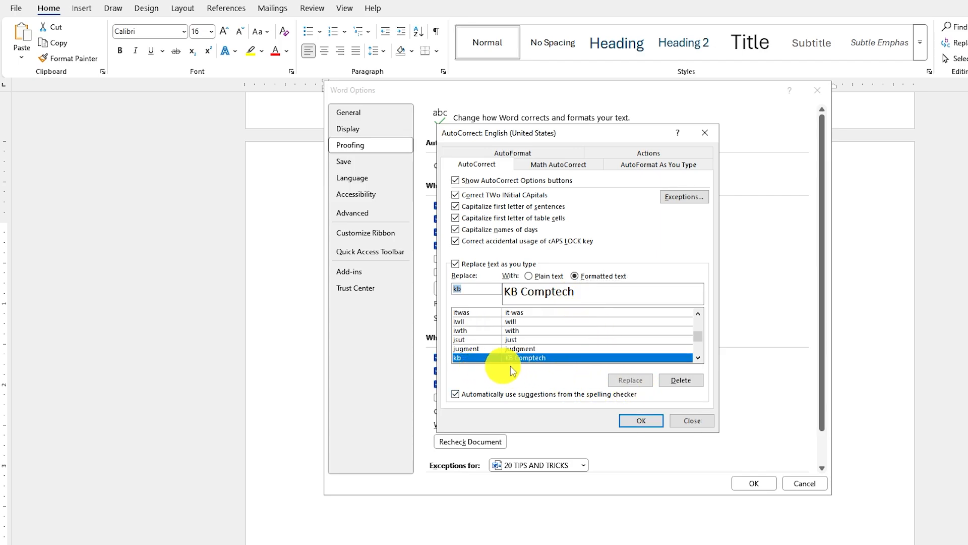
pyautogui.click(655, 421)
# - Close Options, delete the selected text, and type kb twice to get two KB Comptech lines
pyautogui.click(764, 482)
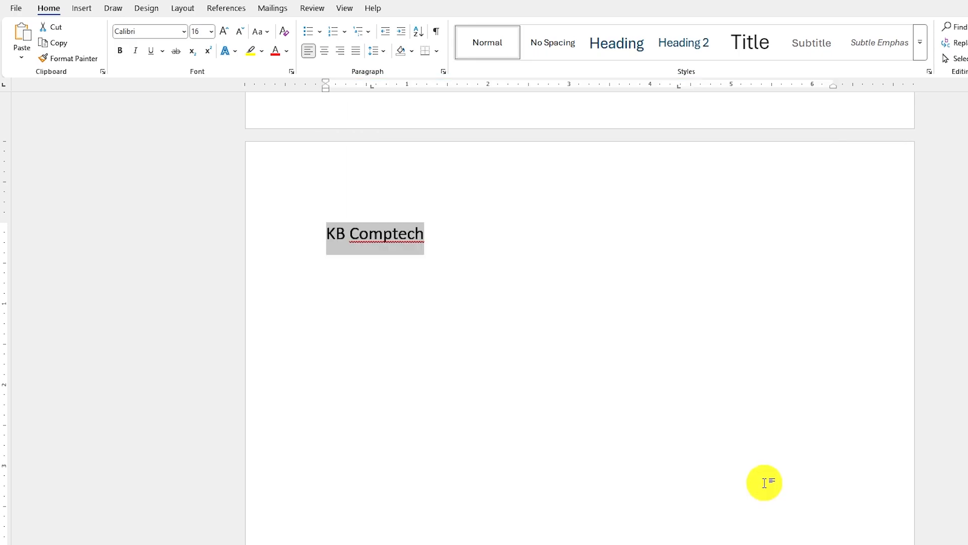
pyautogui.press('BackSpace')
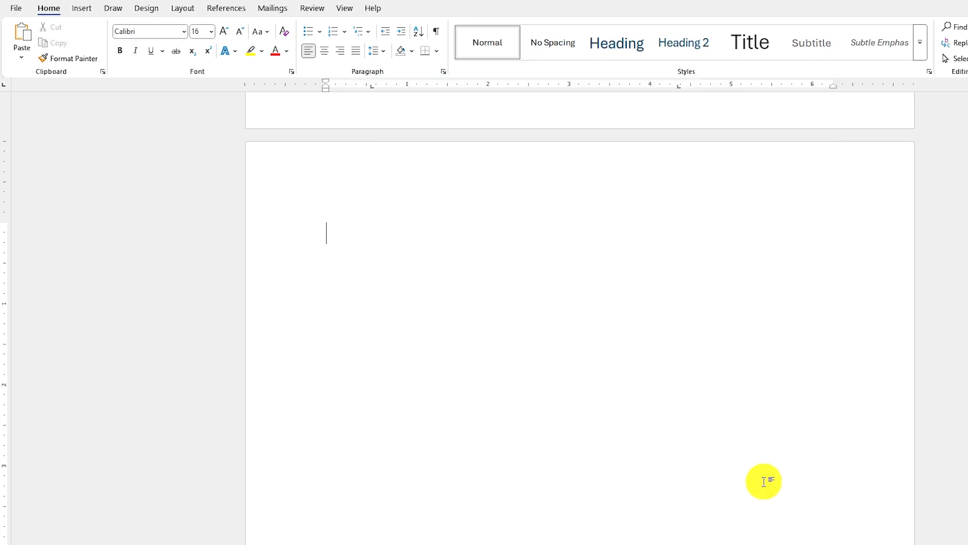
pyautogui.write('kb')
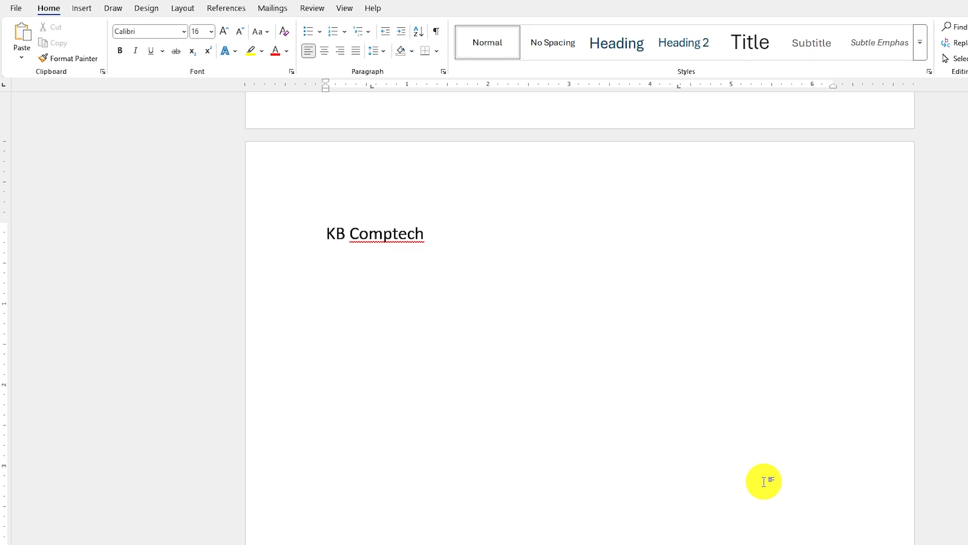
pyautogui.press('Return')
pyautogui.write('kb')
pyautogui.press('Return')
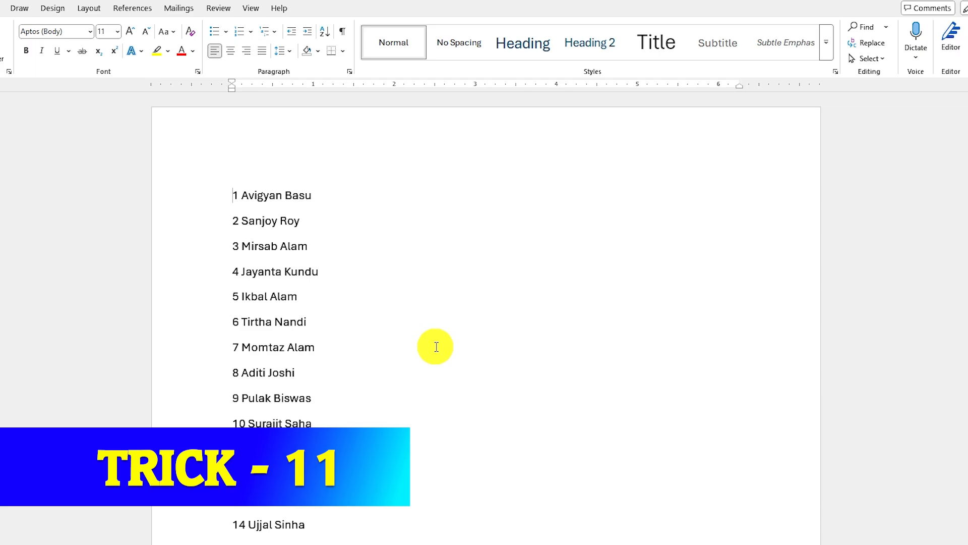
# - Scroll down through the numbered name list and back up to its first entry
pyautogui.scroll(-15, 698, 252)
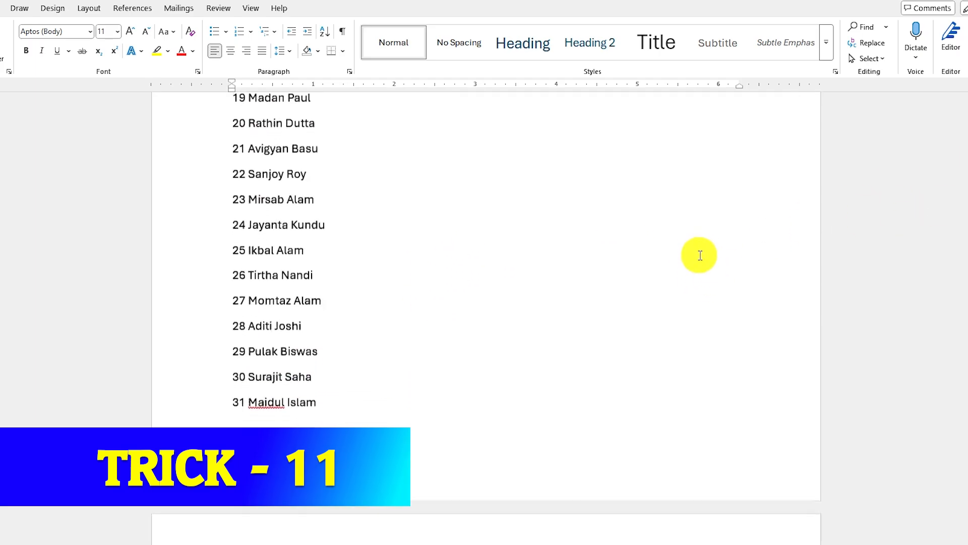
pyautogui.scroll(-12, 699, 258)
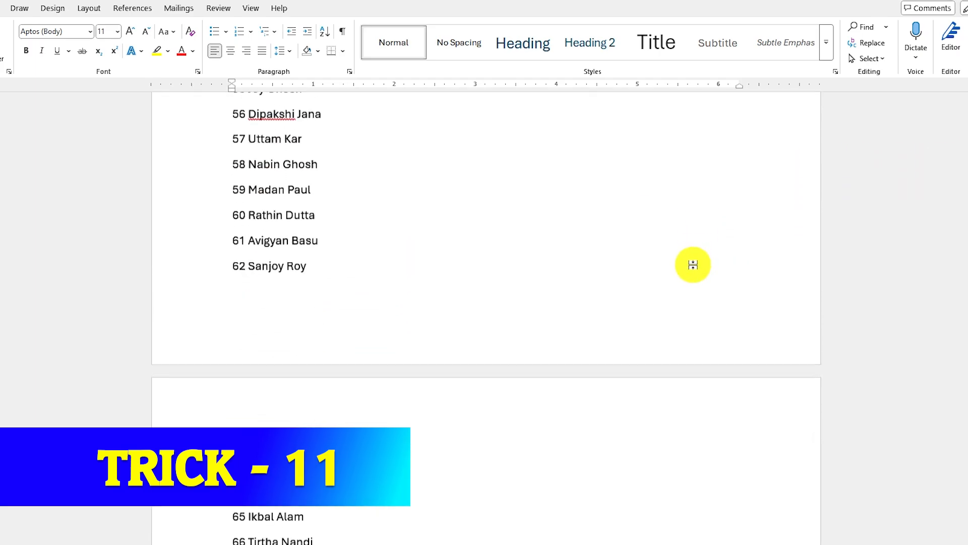
pyautogui.scroll(12, 696, 262)
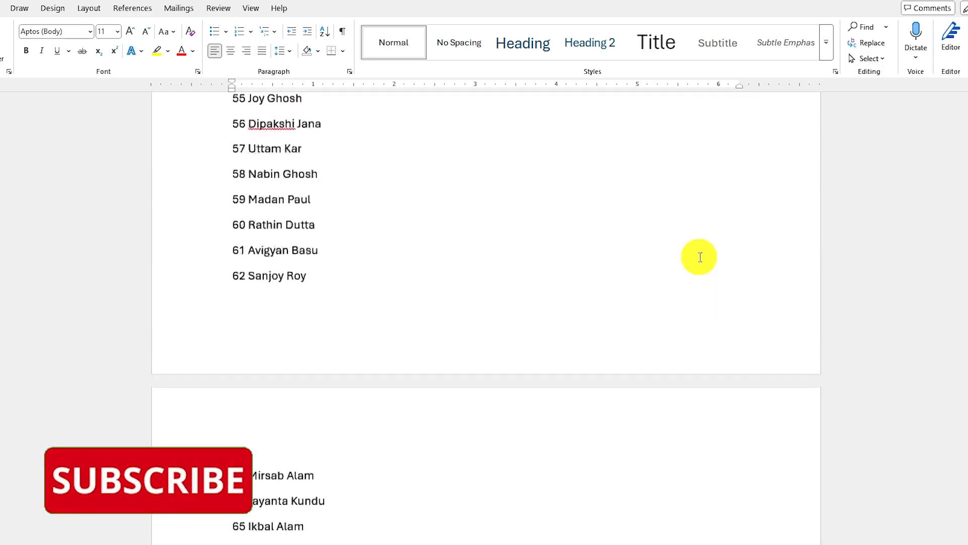
pyautogui.scroll(20, 707, 258)
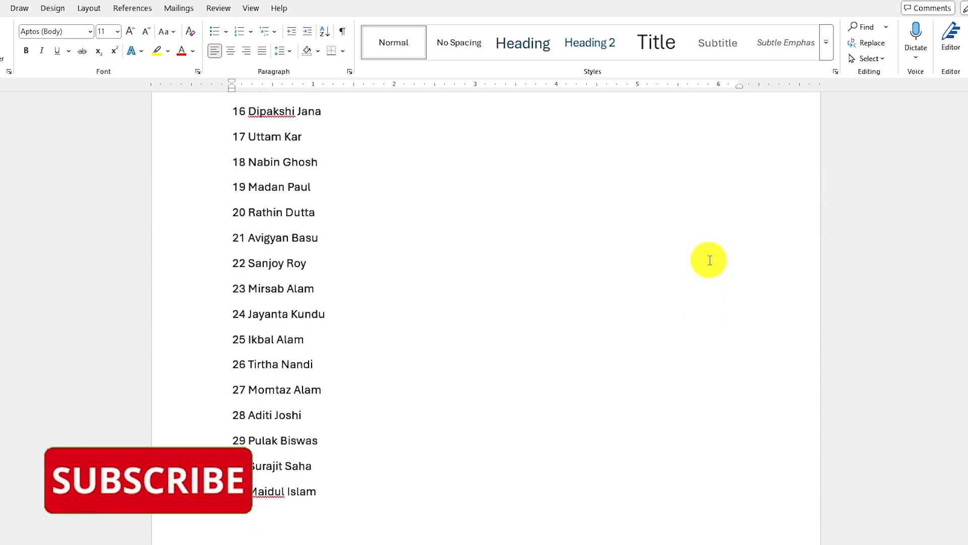
pyautogui.scroll(3, 708, 259)
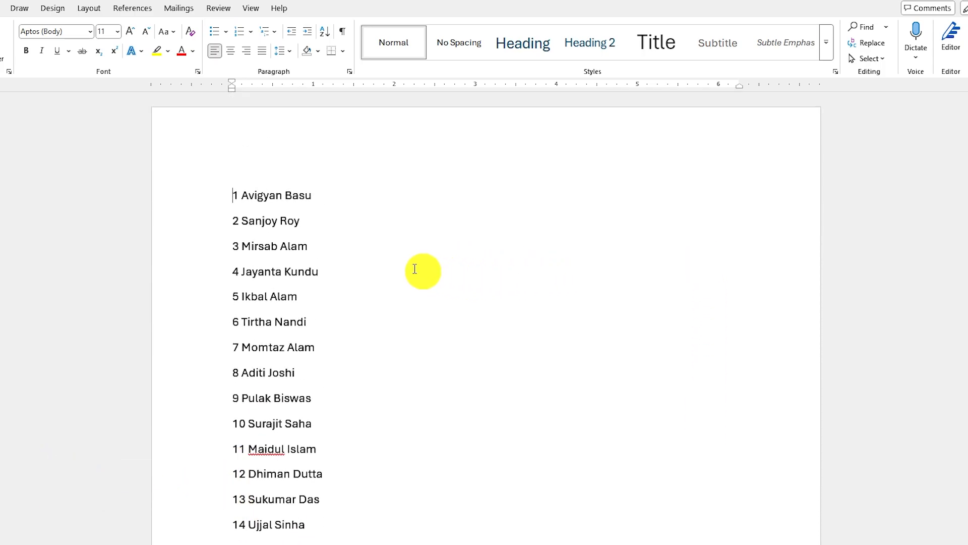
# - Arrange the selected 80-name numbered list into three columns on a single page
pyautogui.moveTo(234, 193); pyautogui.dragTo(318, 256)
pyautogui.click(89, 8)
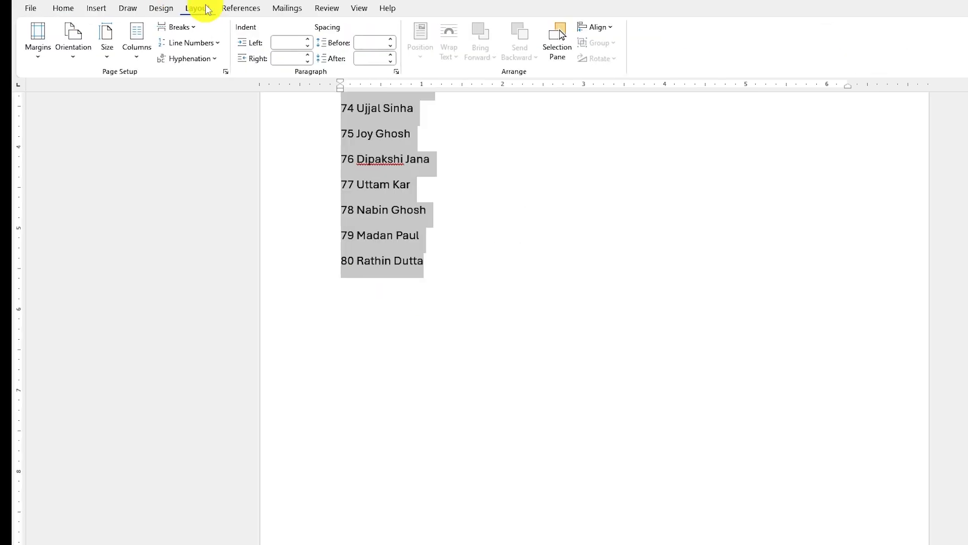
pyautogui.click(138, 53)
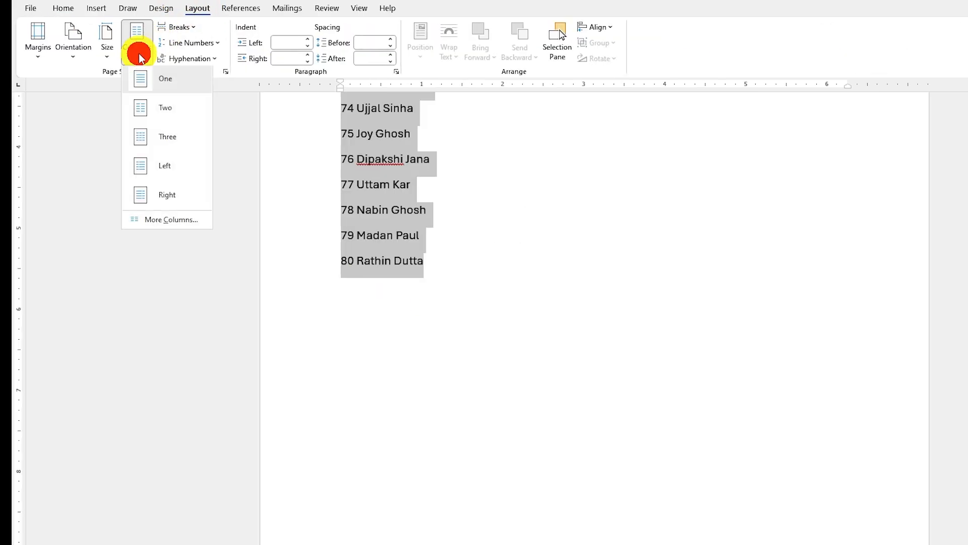
pyautogui.click(163, 142)
pyautogui.scroll(10, 508, 283)
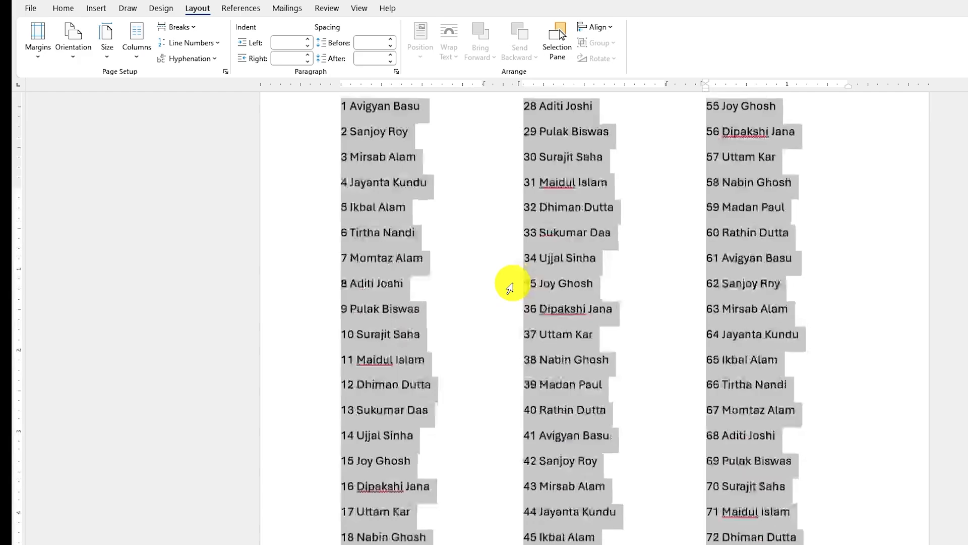
pyautogui.click(392, 211)
pyautogui.scroll(-3, 625, 318)
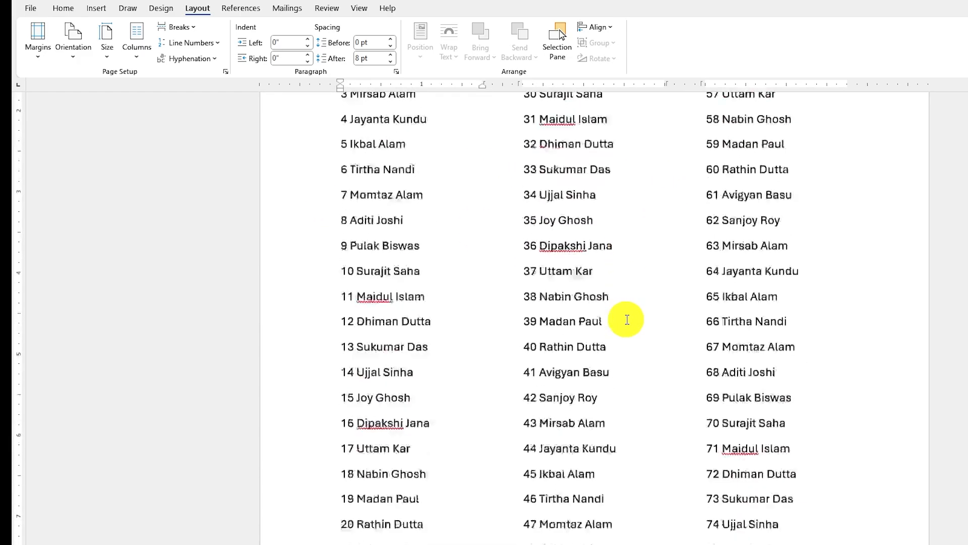
pyautogui.scroll(-3, 627, 319)
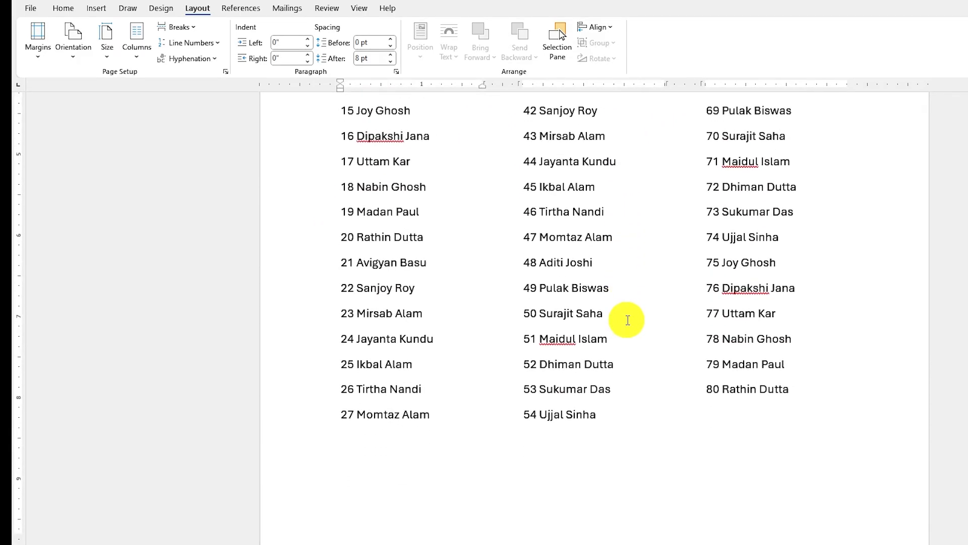
pyautogui.scroll(4, 628, 320)
pyautogui.scroll(2, 628, 320)
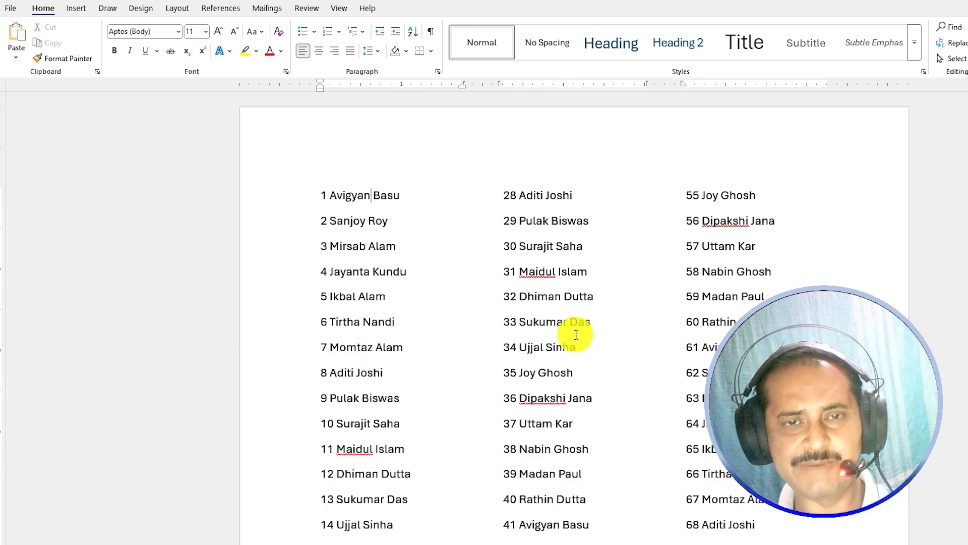
# - Start a Save As copy named '20 TIPS AND TRICKS_2' and show the Tools save options
pyautogui.click(13, 9)
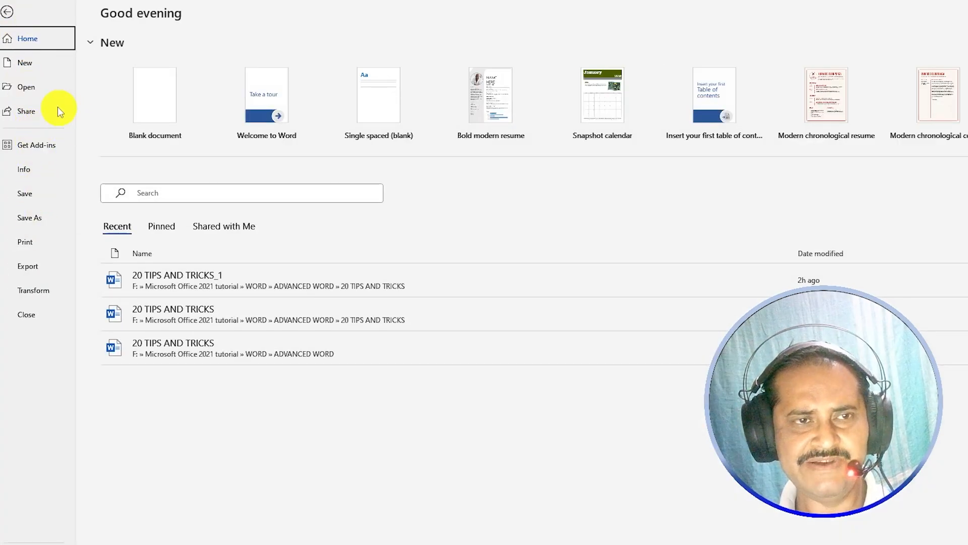
pyautogui.click(33, 224)
pyautogui.click(136, 248)
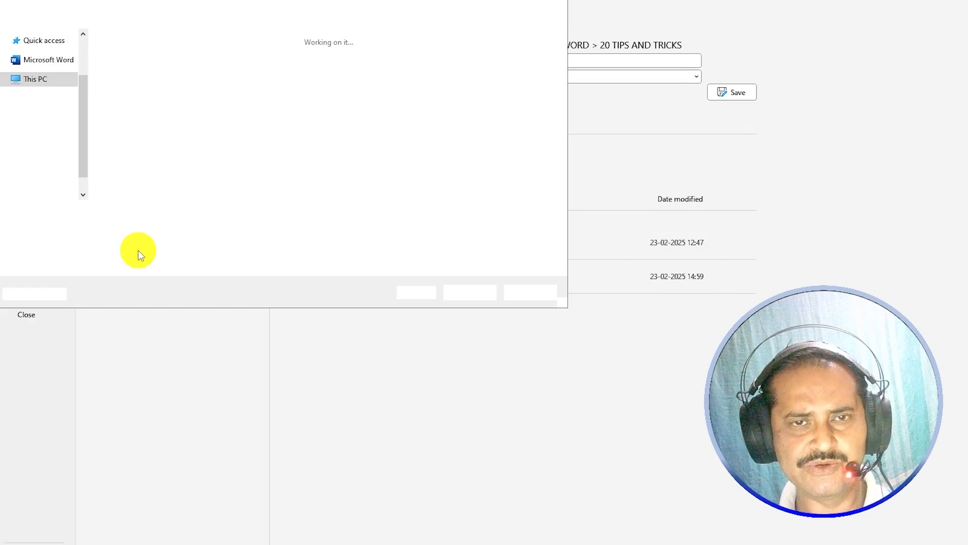
pyautogui.click(163, 216)
pyautogui.press('BackSpace')
pyautogui.write('20 TIPS AND TRICKS_2')
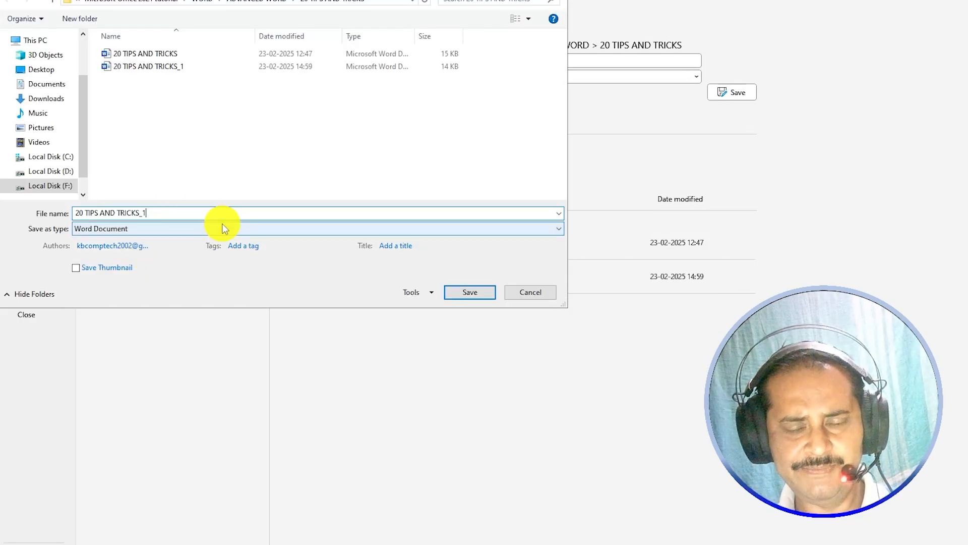
pyautogui.click(432, 292)
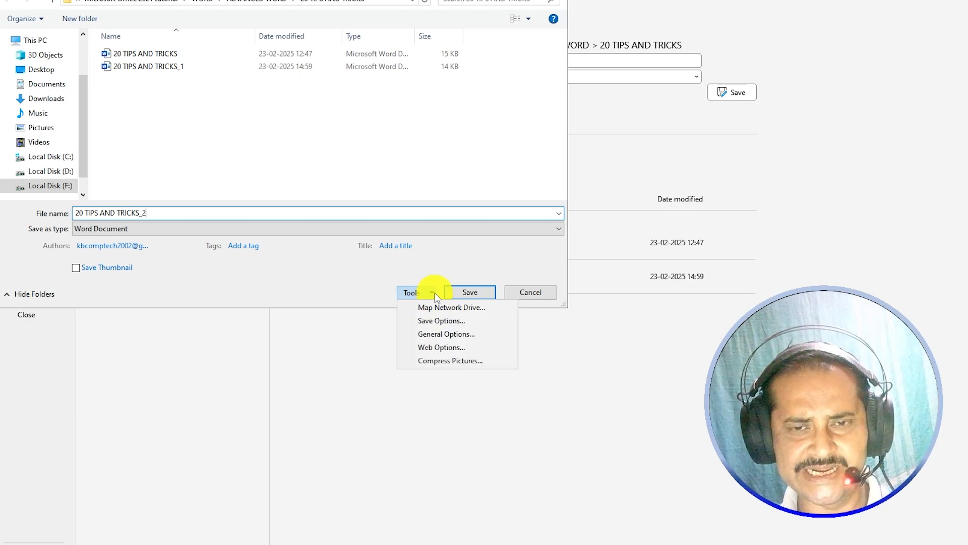
# - Set and confirm a password to open in General Options, then save the copy
pyautogui.click(446, 334)
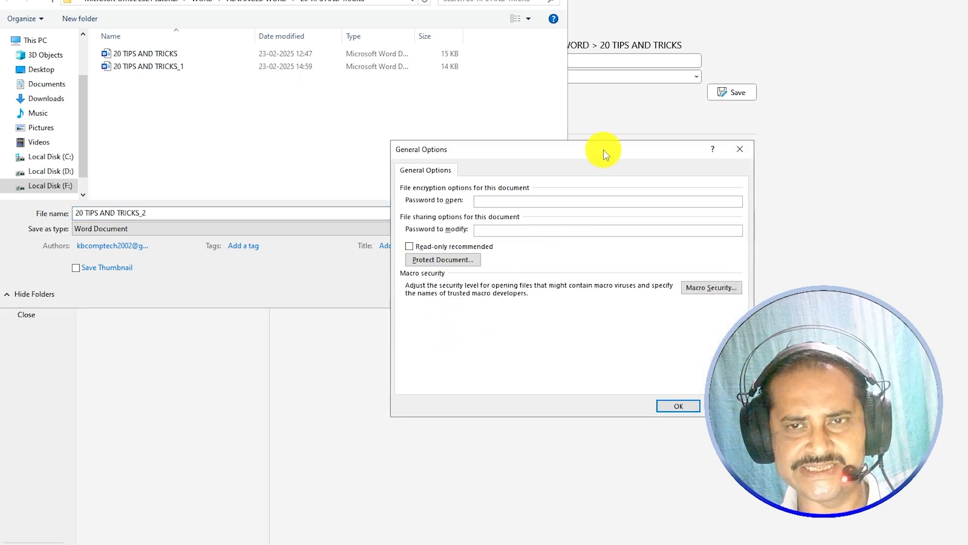
pyautogui.moveTo(564, 145); pyautogui.dragTo(503, 145)
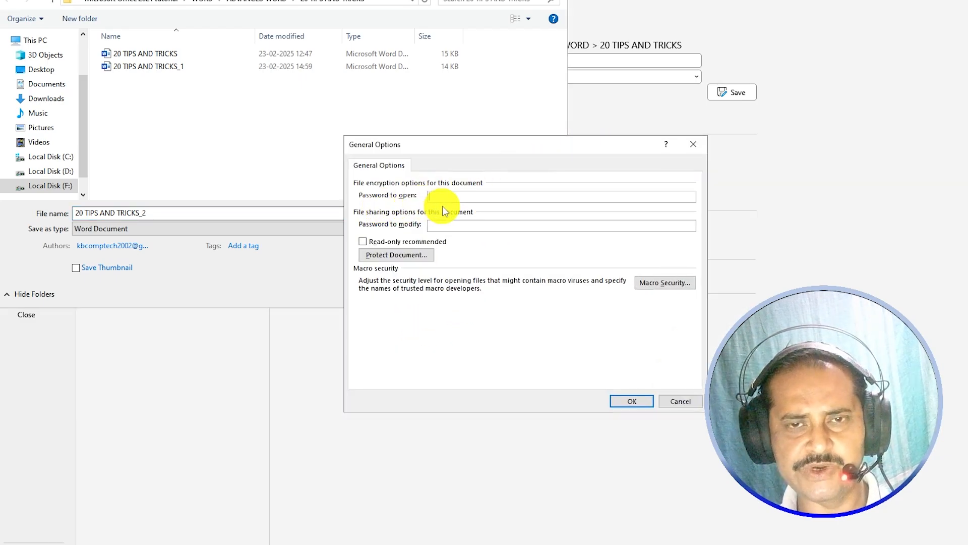
pyautogui.write('123')
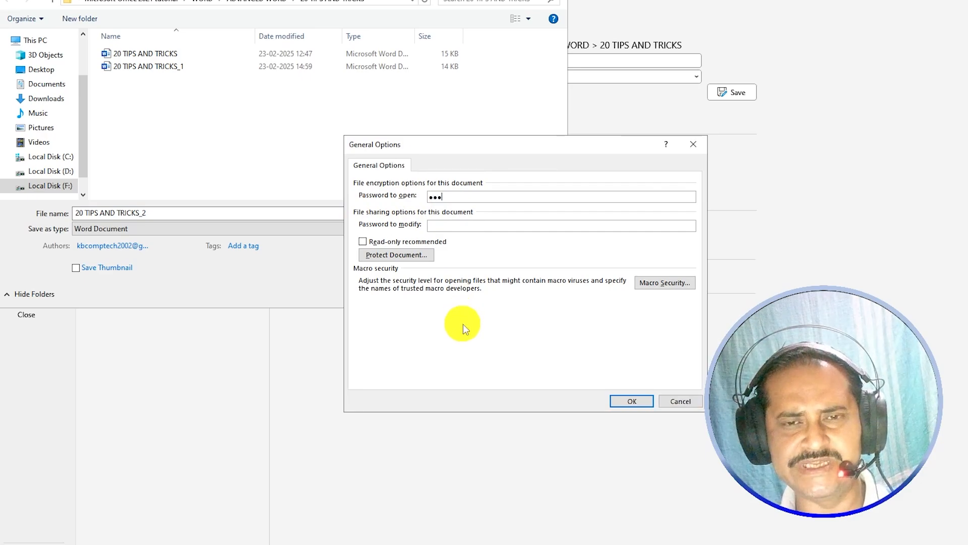
pyautogui.click(637, 402)
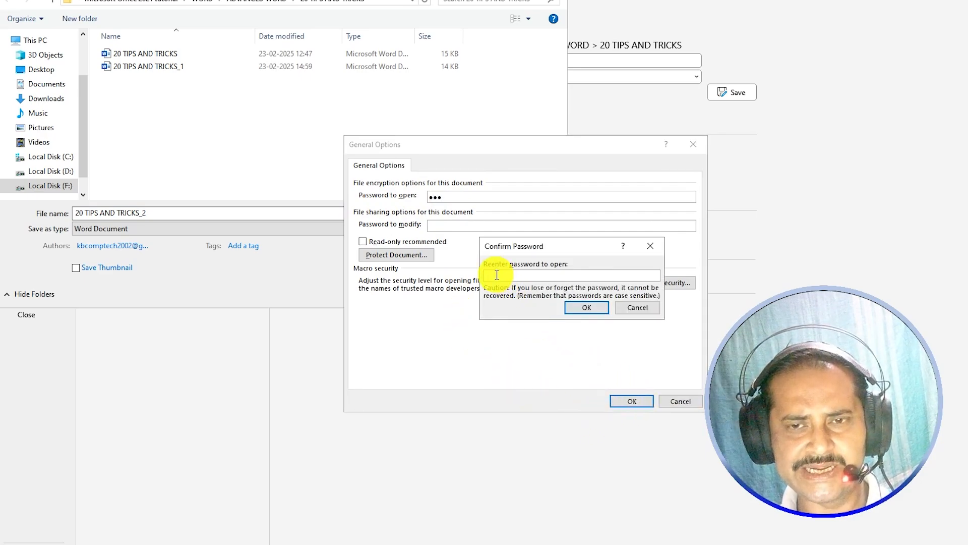
pyautogui.moveTo(549, 242); pyautogui.dragTo(459, 222)
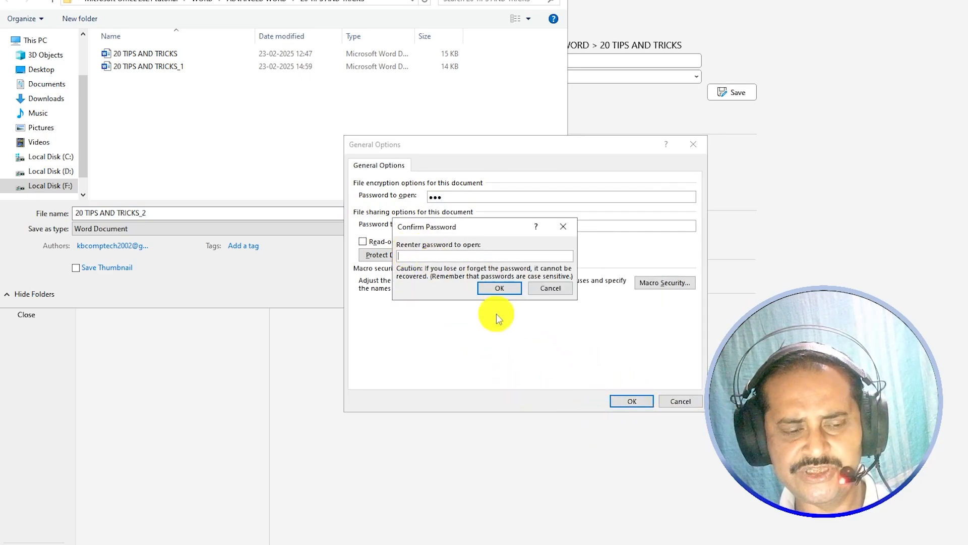
pyautogui.write('123')
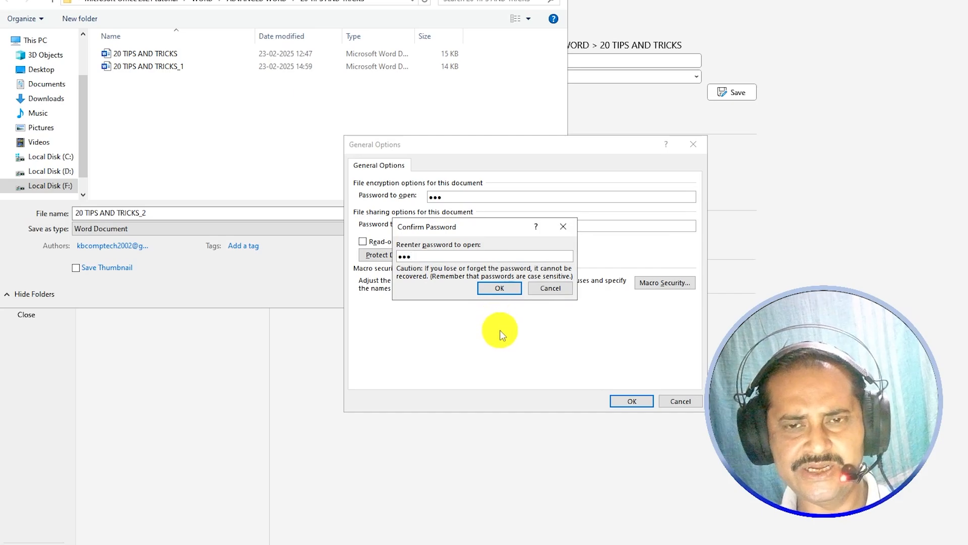
pyautogui.click(501, 288)
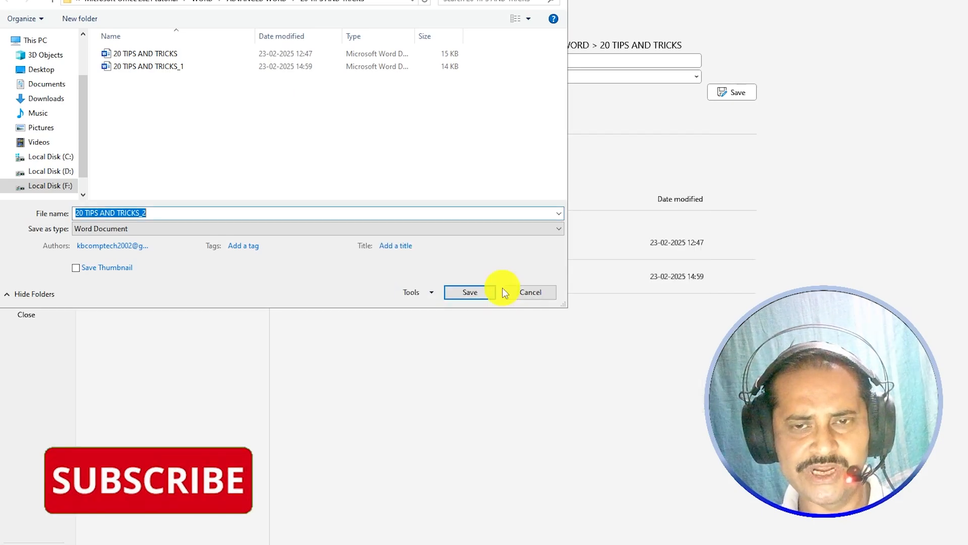
pyautogui.click(476, 292)
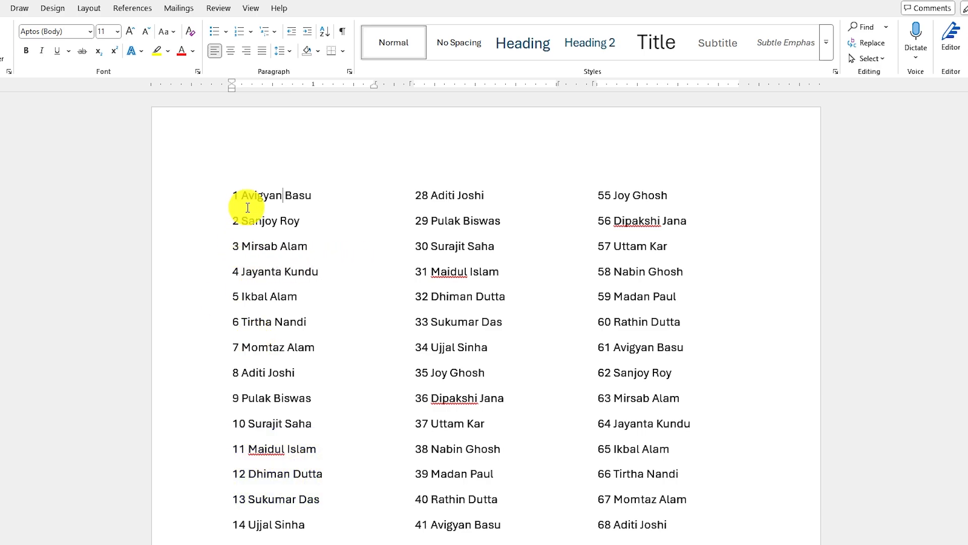
# - Select the first name on line 1 of the list and right-click it
pyautogui.click(283, 195)
pyautogui.moveTo(242, 196); pyautogui.dragTo(311, 199)
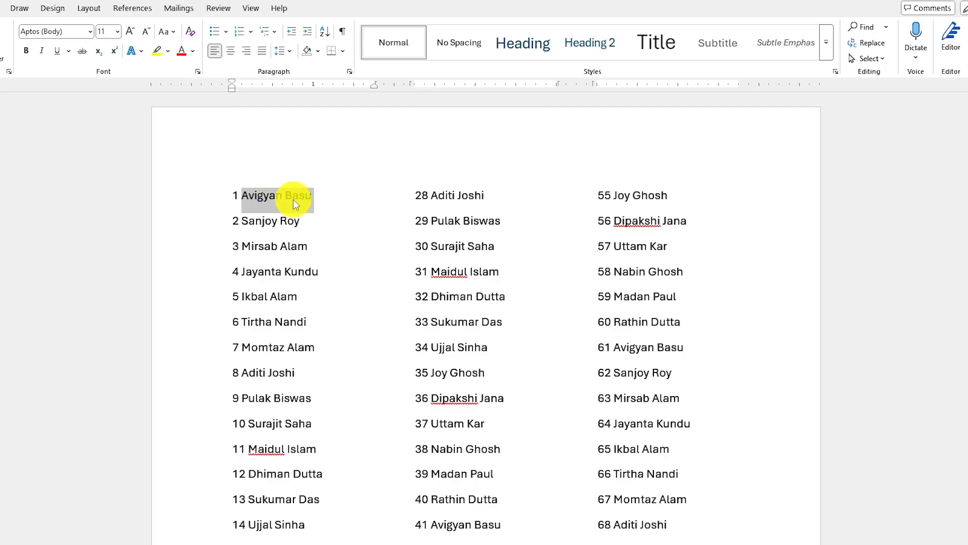
pyautogui.rightClick(294, 200)
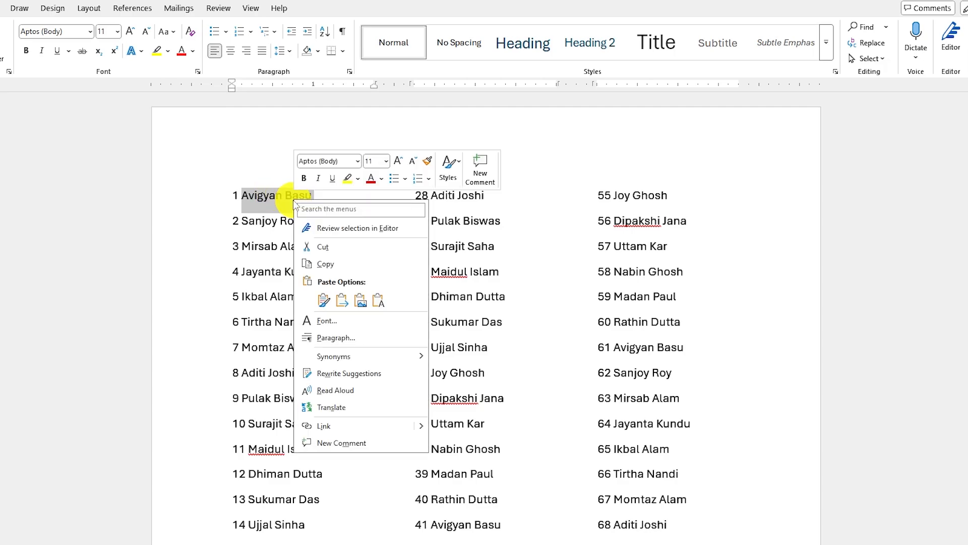
# - Translate the selected name to Bangla and insert the translation in its place
pyautogui.click(337, 409)
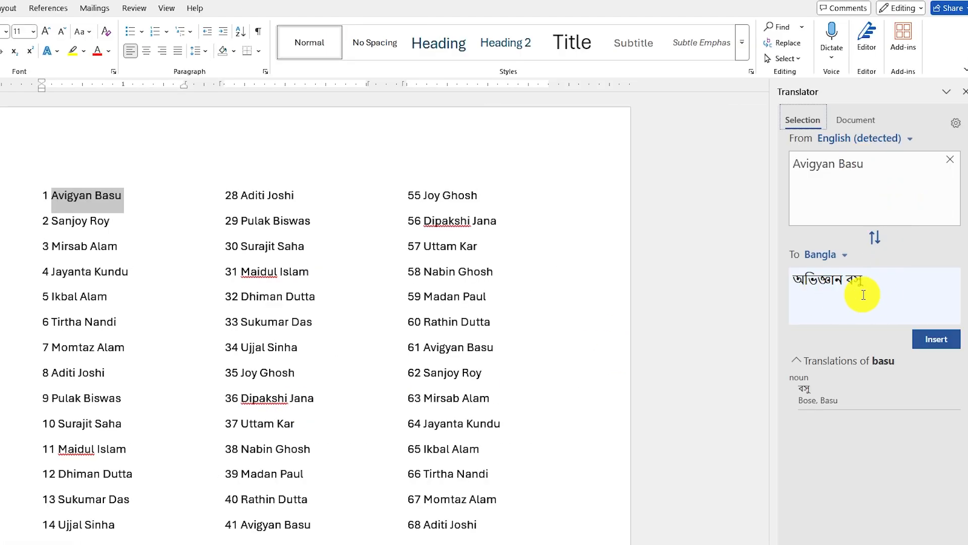
pyautogui.click(843, 171)
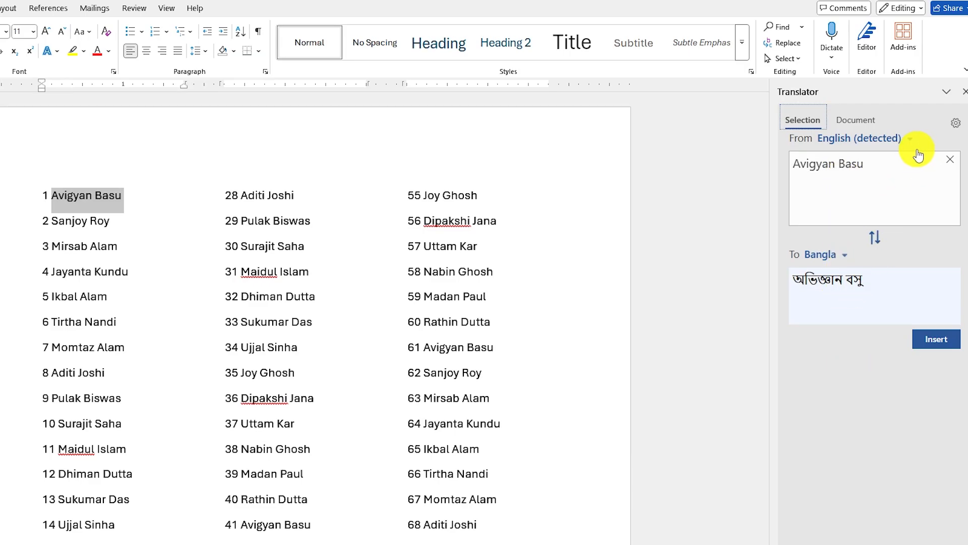
pyautogui.click(841, 255)
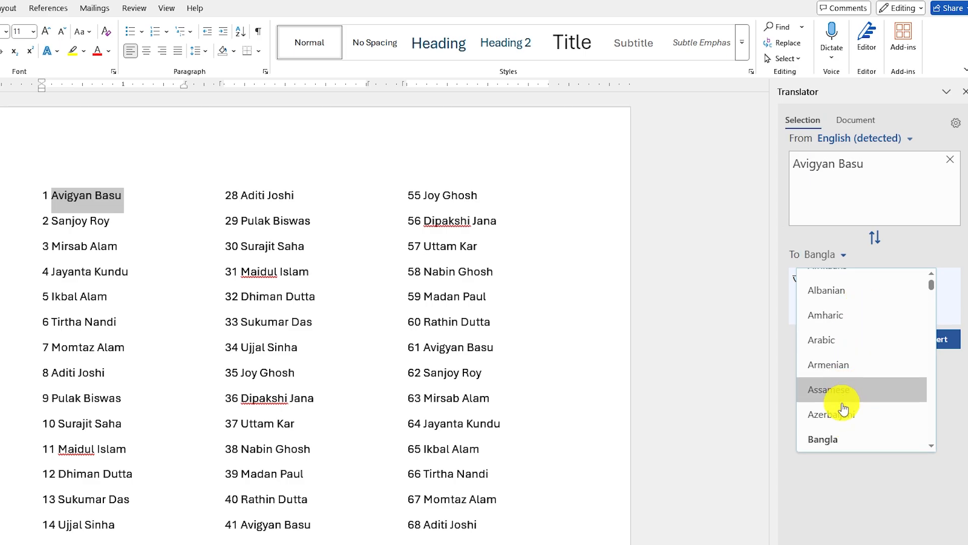
pyautogui.click(849, 259)
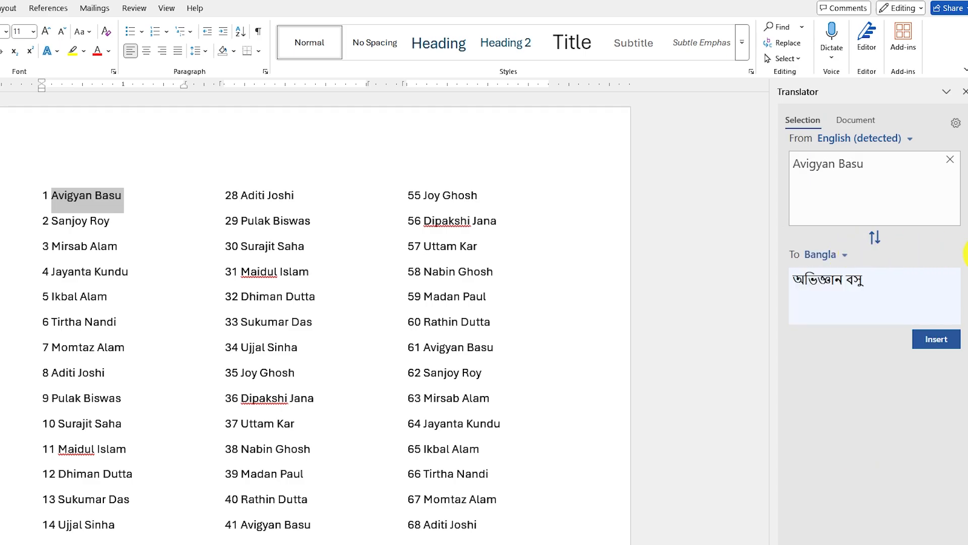
pyautogui.click(939, 339)
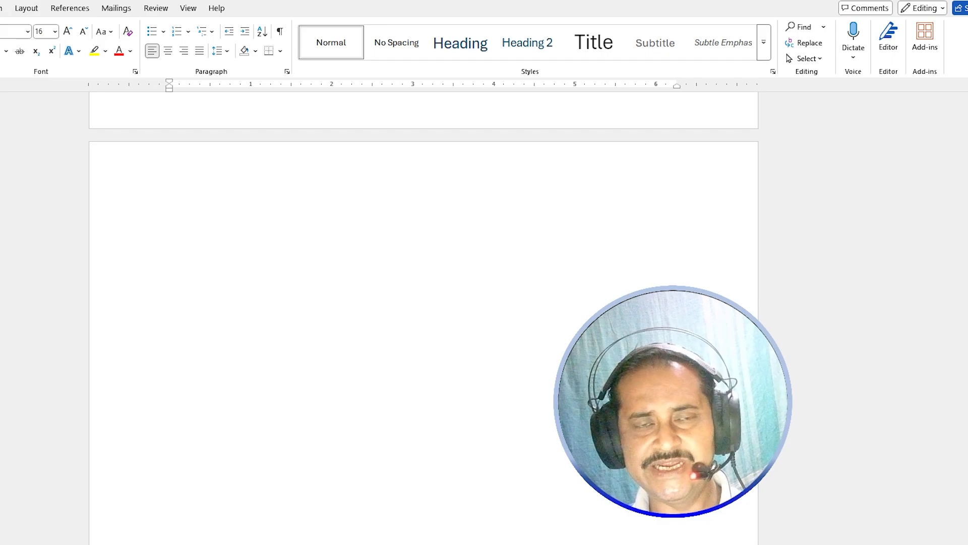
# - Dictate a spoken Hindi sentence onto the blank page, then stop dictation
pyautogui.click(860, 61)
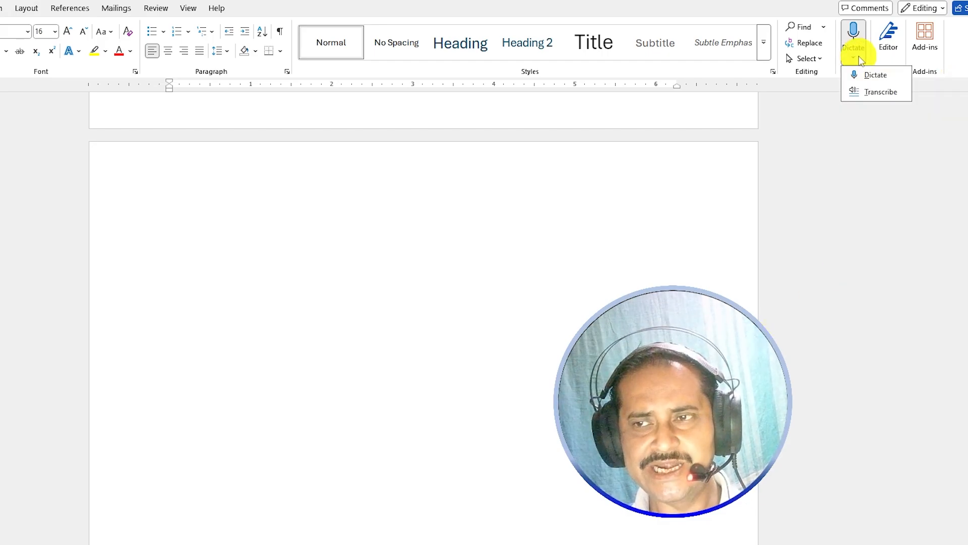
pyautogui.click(876, 76)
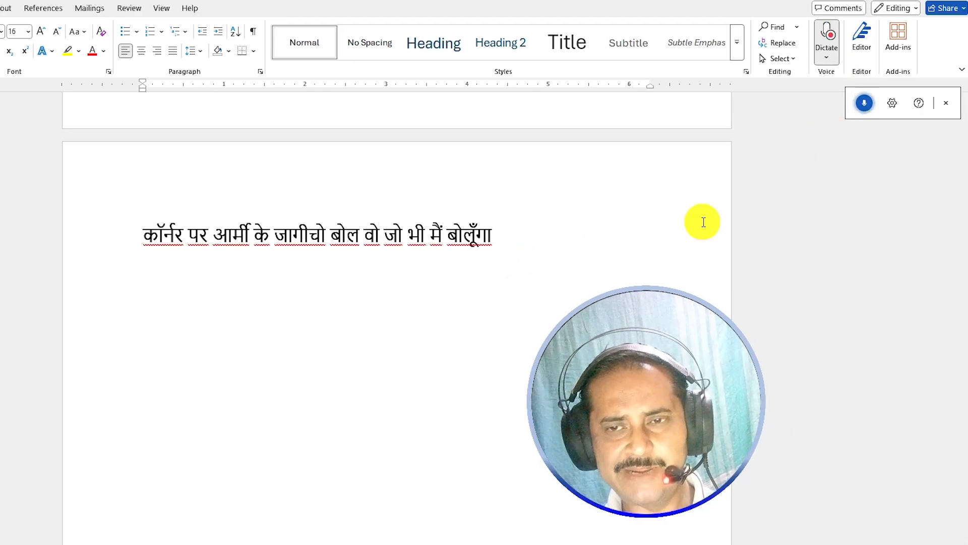
pyautogui.click(867, 107)
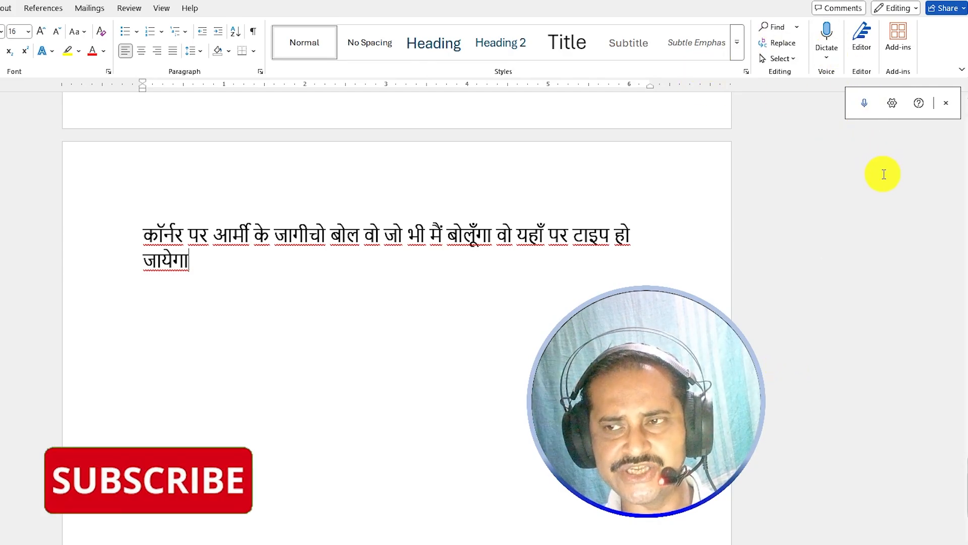
# - Change the dictation spoken language to English (India) and save the setting
pyautogui.click(894, 103)
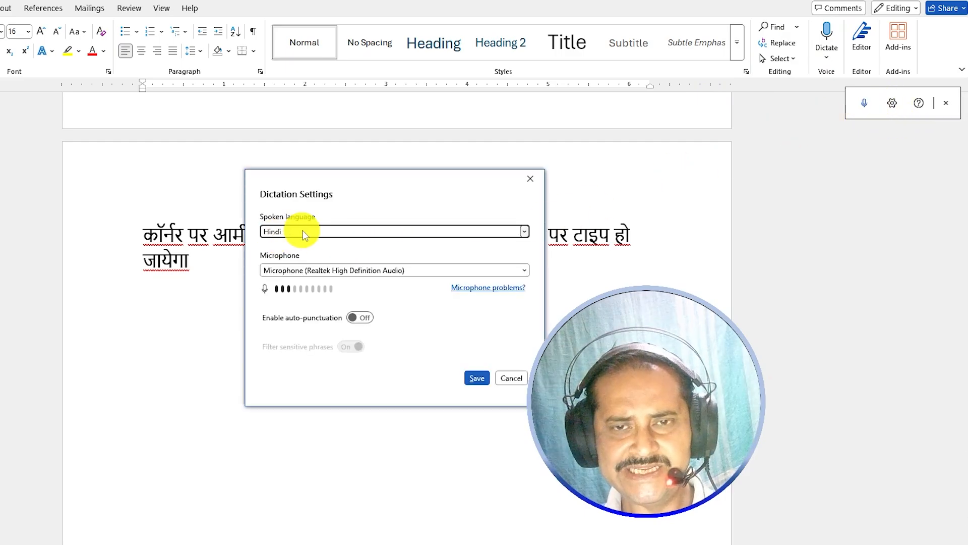
pyautogui.click(523, 230)
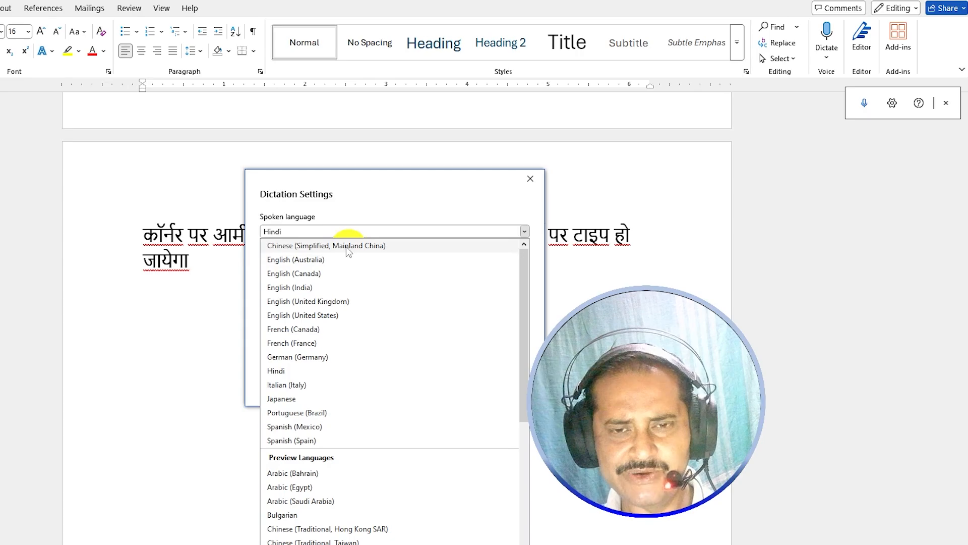
pyautogui.click(294, 287)
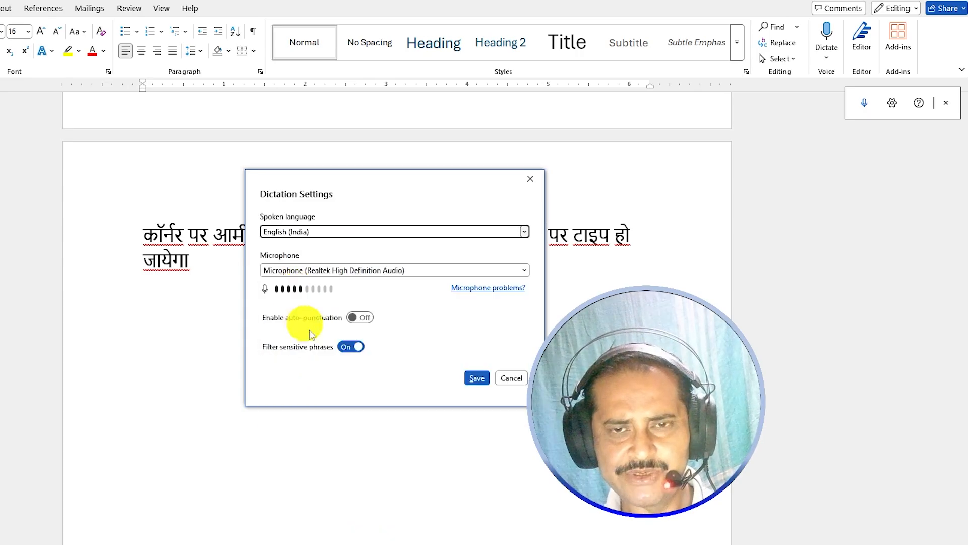
pyautogui.click(476, 378)
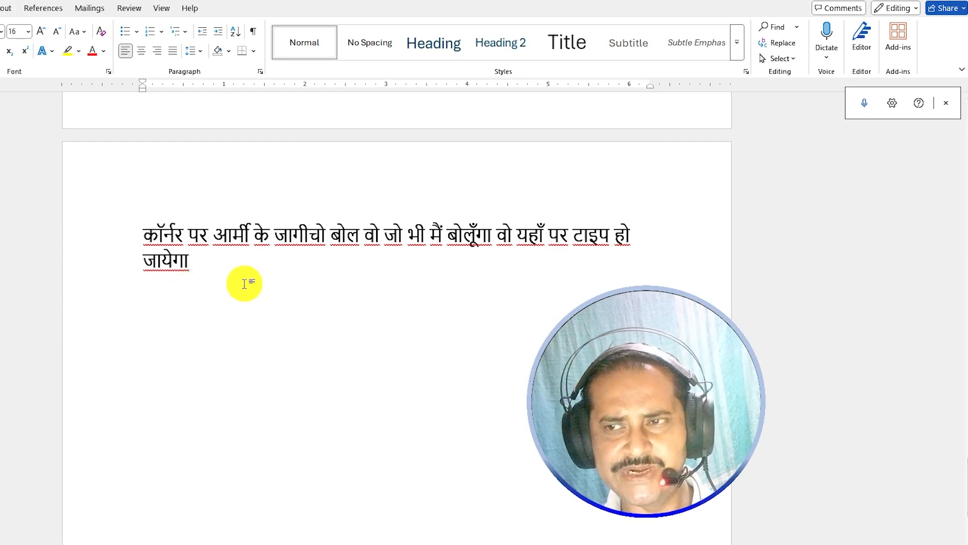
pyautogui.click(871, 111)
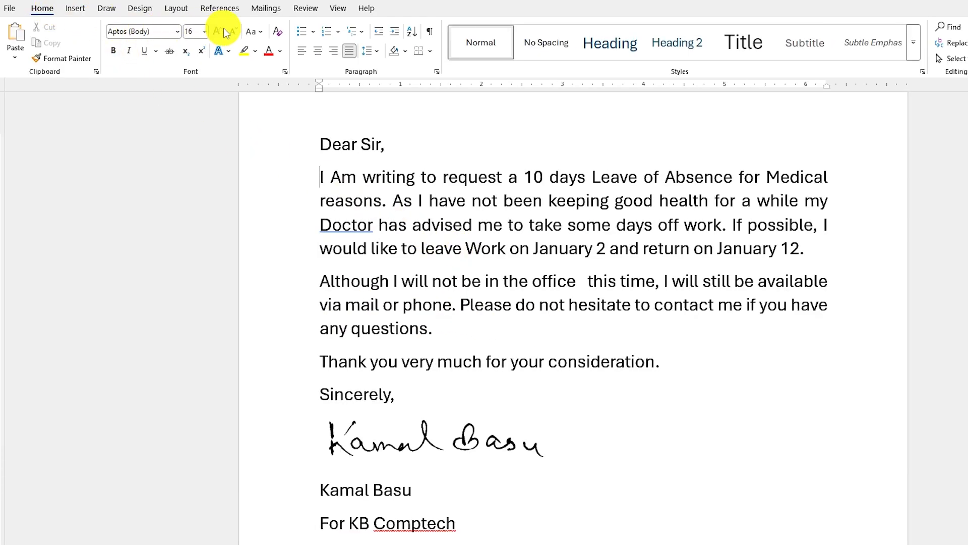
# - Read the leave letter aloud and review the speed and voice options (Microsoft David)
pyautogui.click(311, 8)
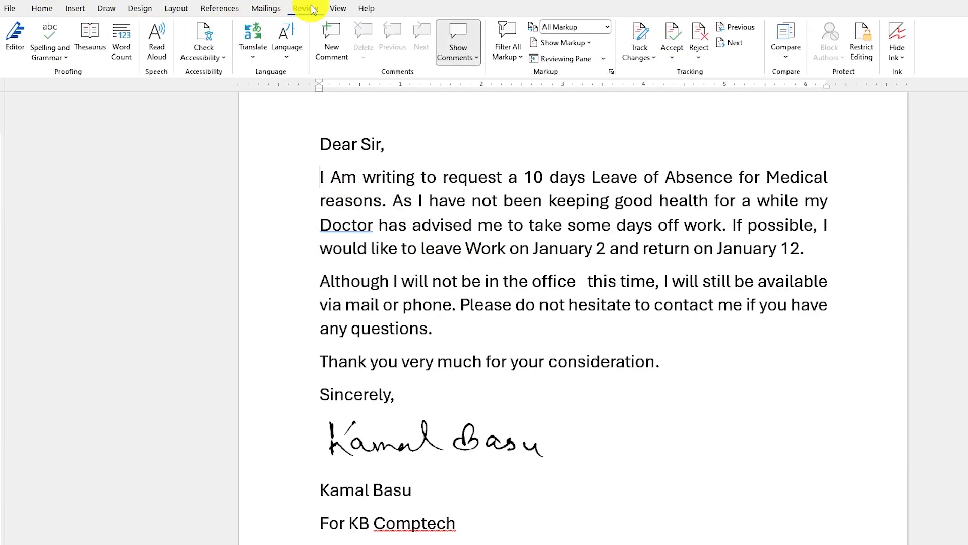
pyautogui.click(156, 47)
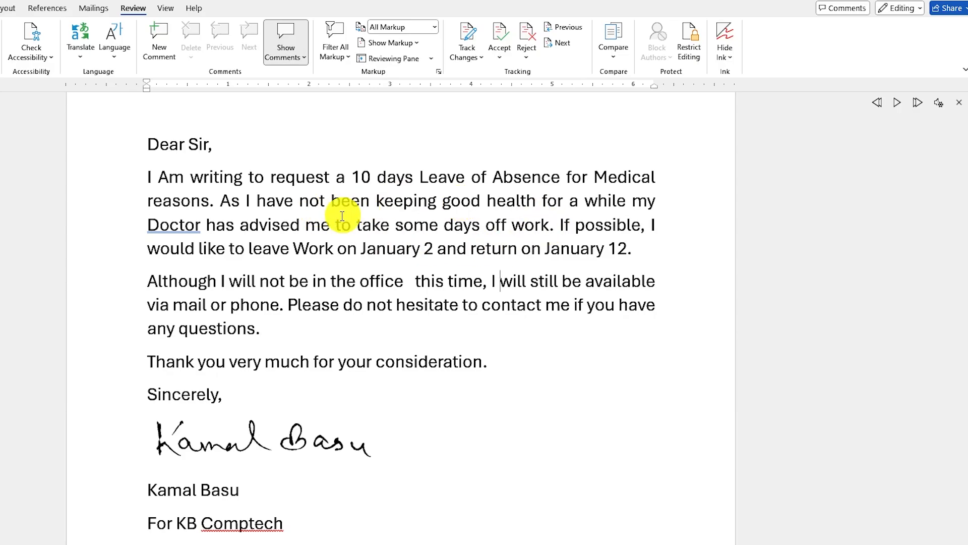
pyautogui.click(941, 105)
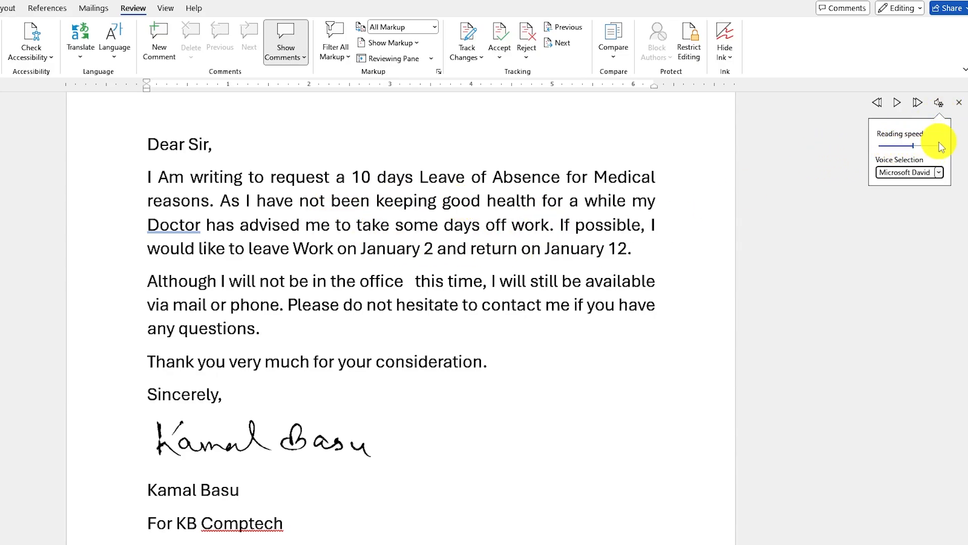
pyautogui.click(938, 173)
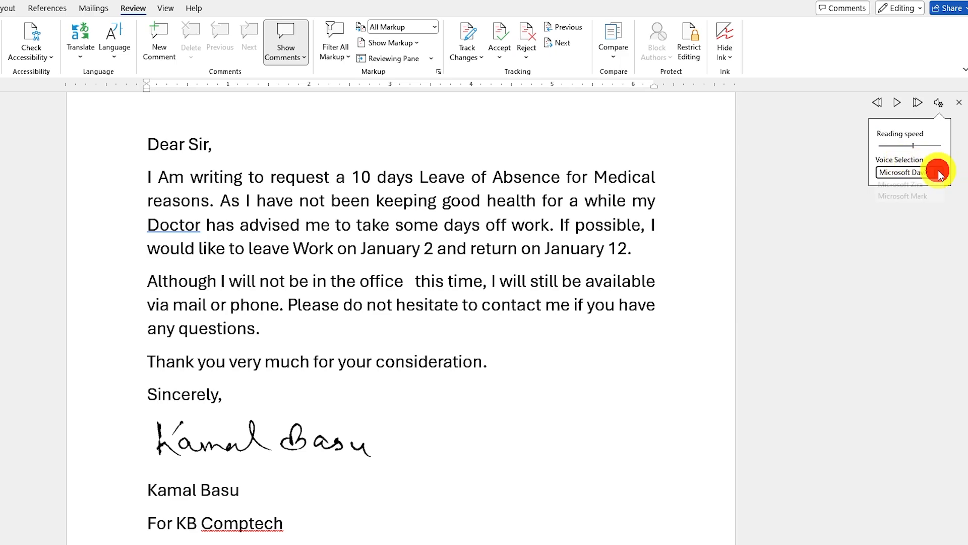